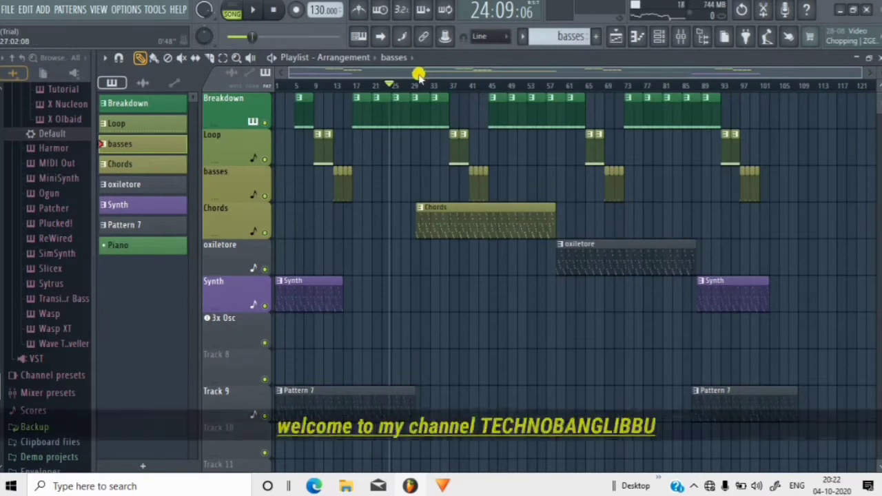
# Step: Play the song arrangement from the first bar and examine the opening Synth, Pattern 7, Breakdown, Loop and basses clips
pyautogui.hscroll(2, 422, 77)
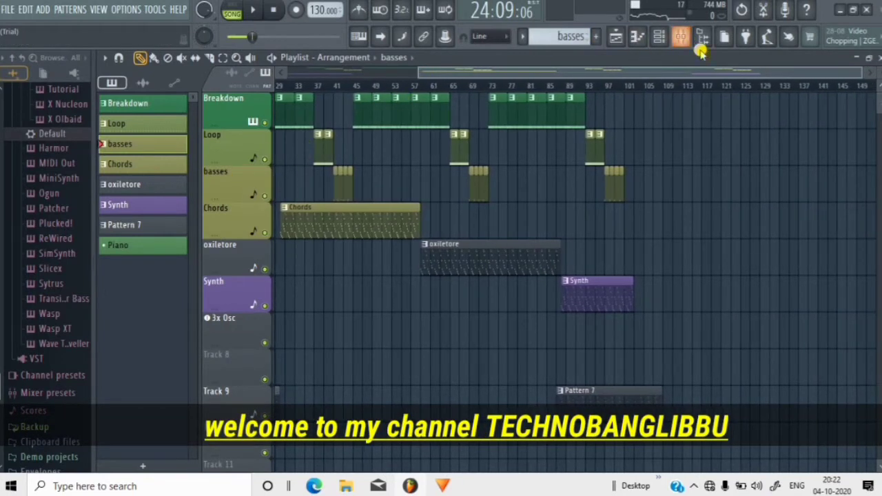
pyautogui.hscroll(-10, 528, 71)
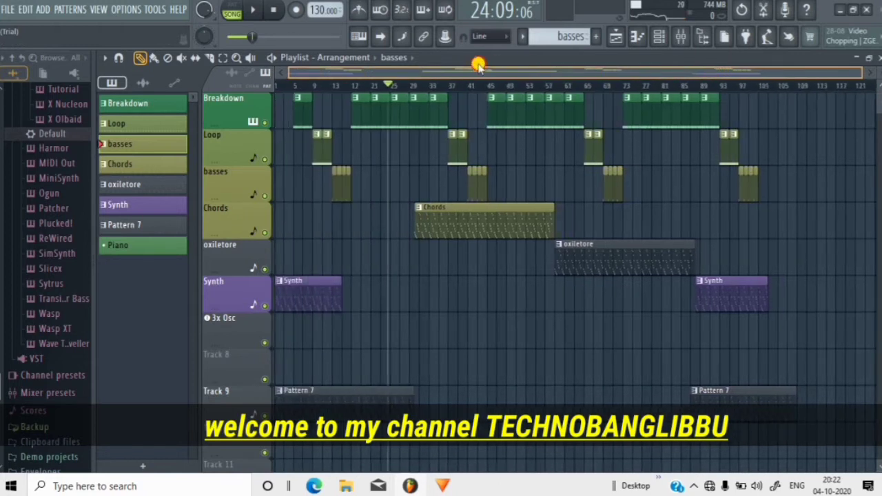
pyautogui.moveTo(855, 69); pyautogui.dragTo(336, 65)
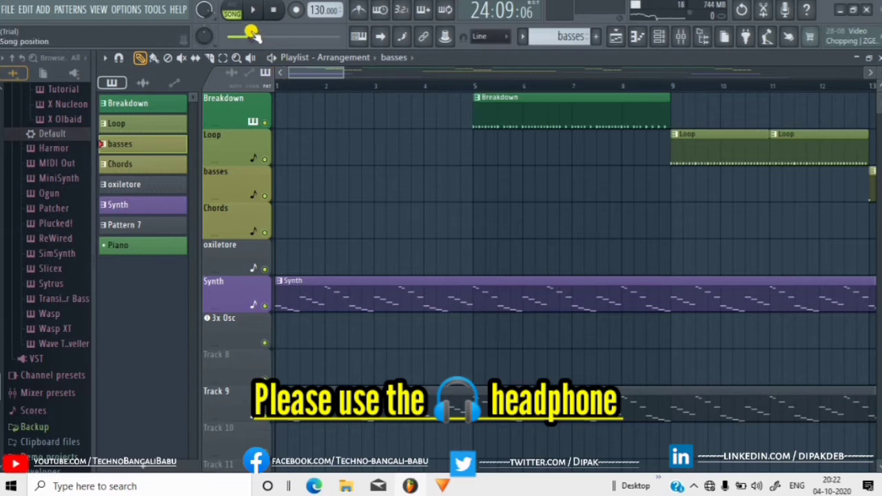
pyautogui.click(273, 58)
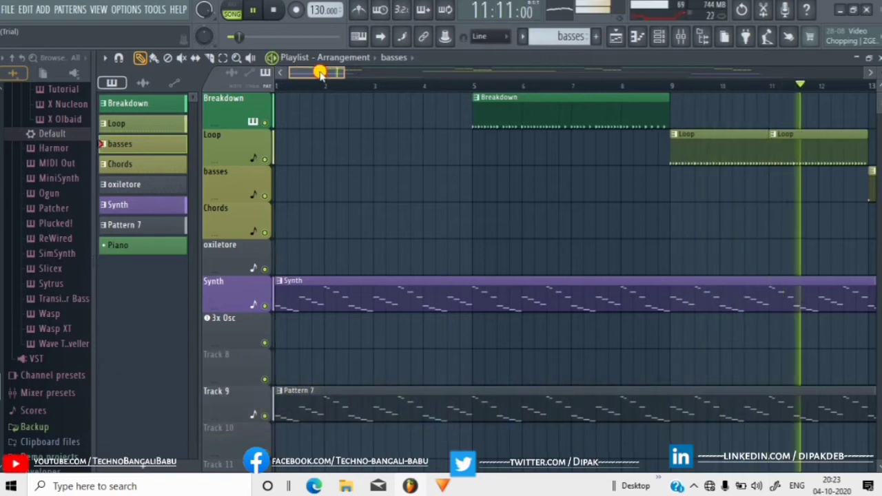
pyautogui.moveTo(319, 74); pyautogui.dragTo(368, 75)
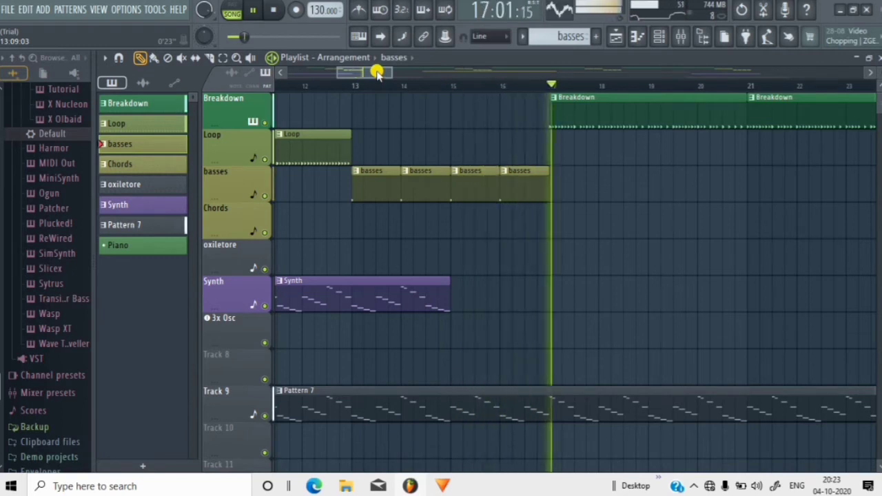
pyautogui.moveTo(377, 74)
pyautogui.mouseDown()
pyautogui.moveTo(417, 78)
pyautogui.moveTo(394, 77)
pyautogui.mouseUp()
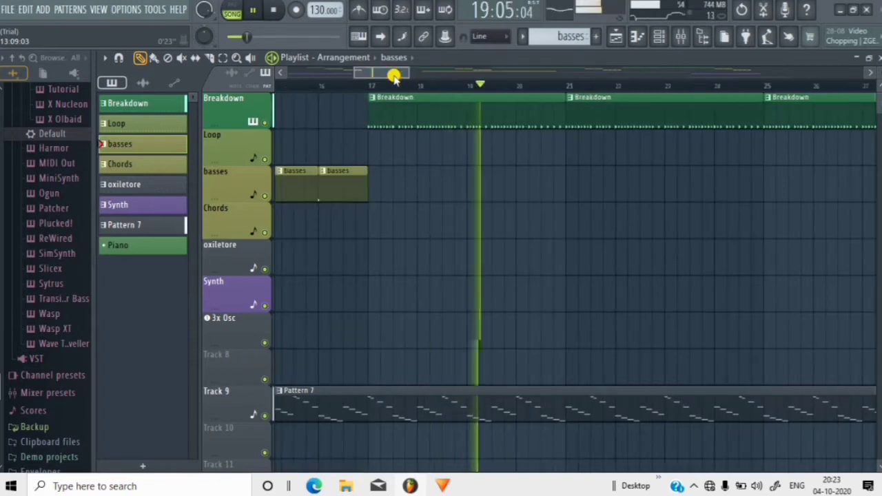
pyautogui.scroll(-6, 251, 233)
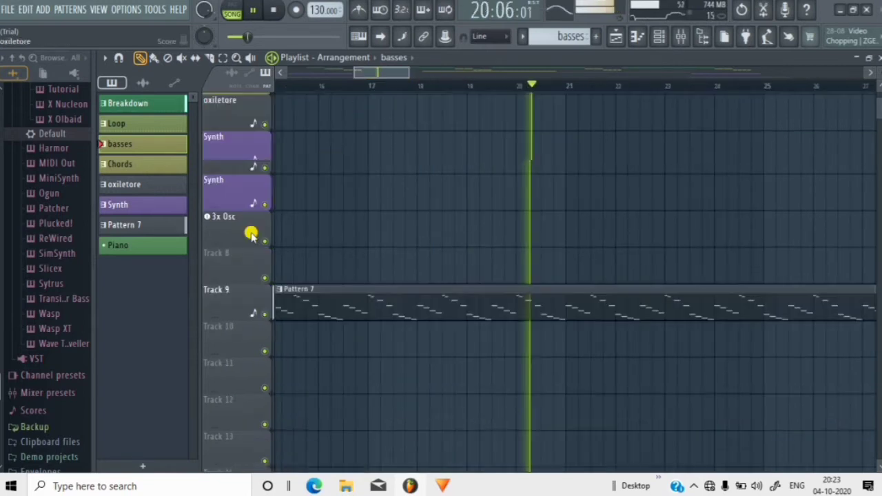
pyautogui.scroll(7, 249, 227)
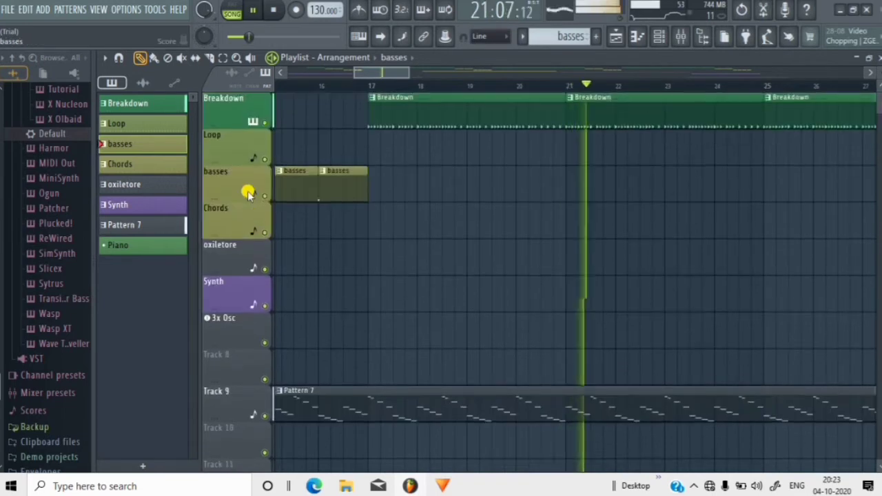
# Step: Follow playback through the Chords section and examine how its clip overlaps the Breakdown, Loop and basses tracks
pyautogui.moveTo(407, 71); pyautogui.dragTo(721, 107)
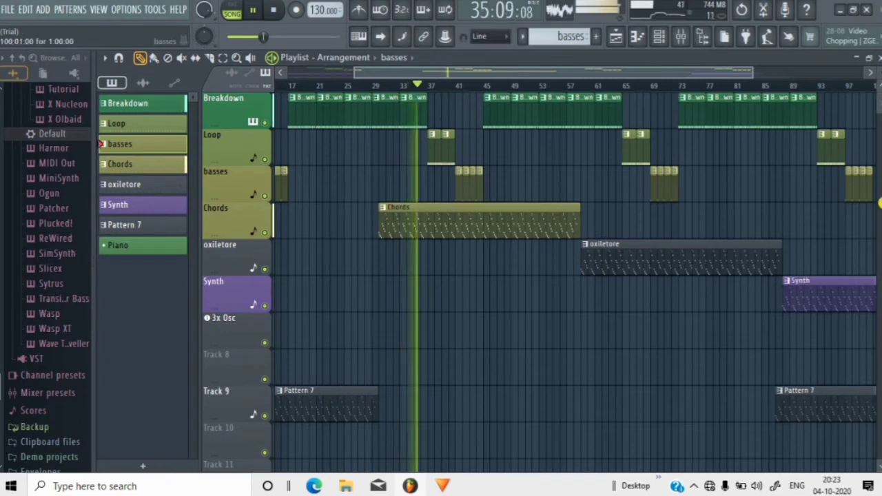
pyautogui.scroll(-4, 879, 197)
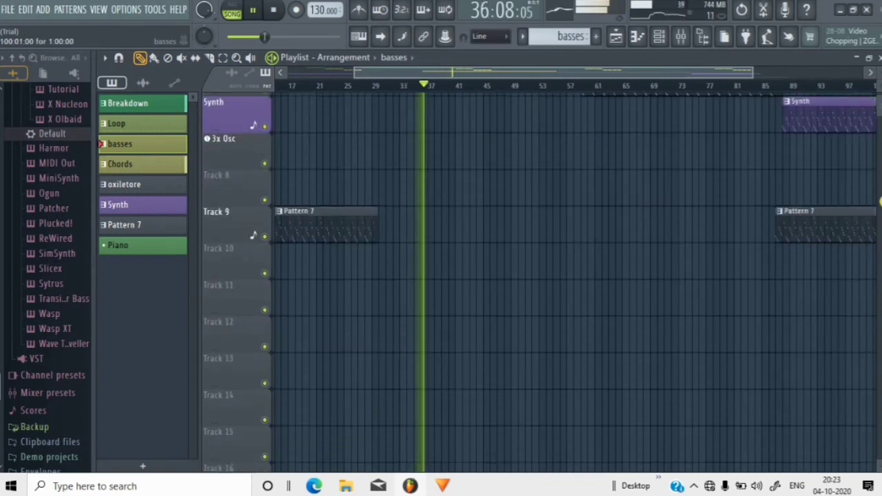
pyautogui.scroll(4, 877, 186)
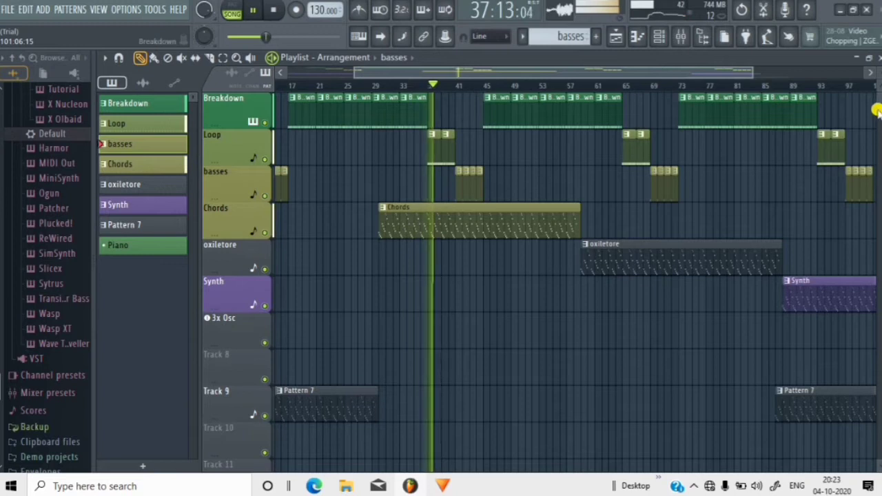
pyautogui.scroll(-10, 876, 166)
pyautogui.scroll(10, 877, 165)
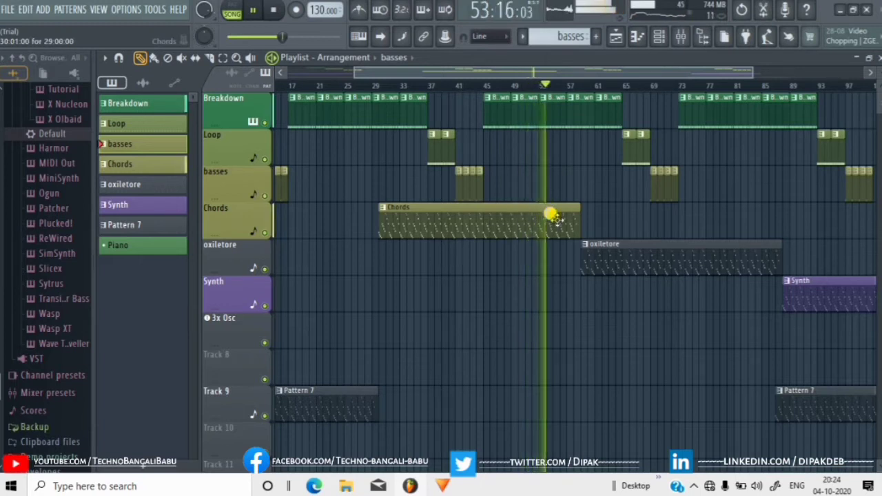
# Step: Follow playback from the end of the Chords clip into the oxiletore section, examining the Loop and basses clips after bar 65
pyautogui.scroll(1, 598, 86)
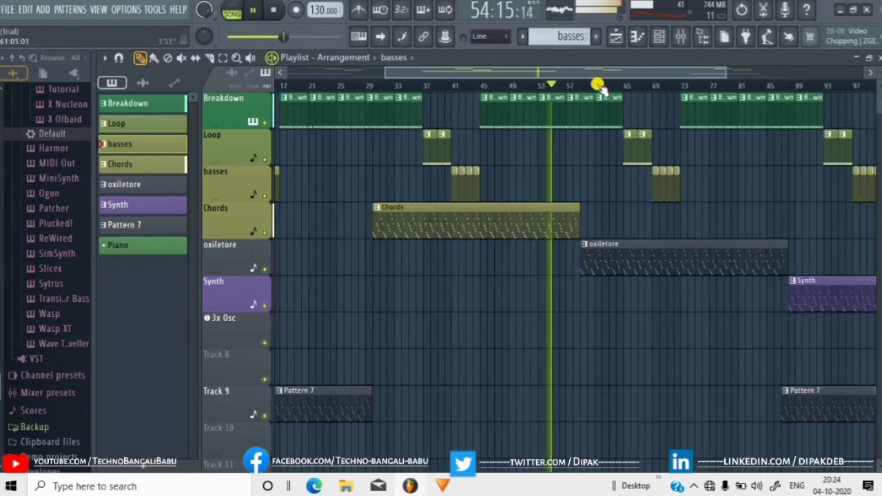
pyautogui.scroll(3, 598, 85)
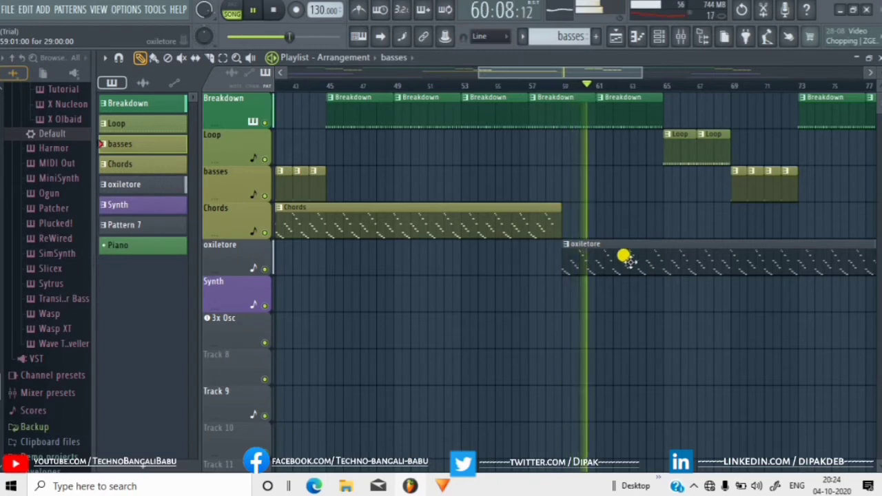
pyautogui.scroll(-5, 617, 254)
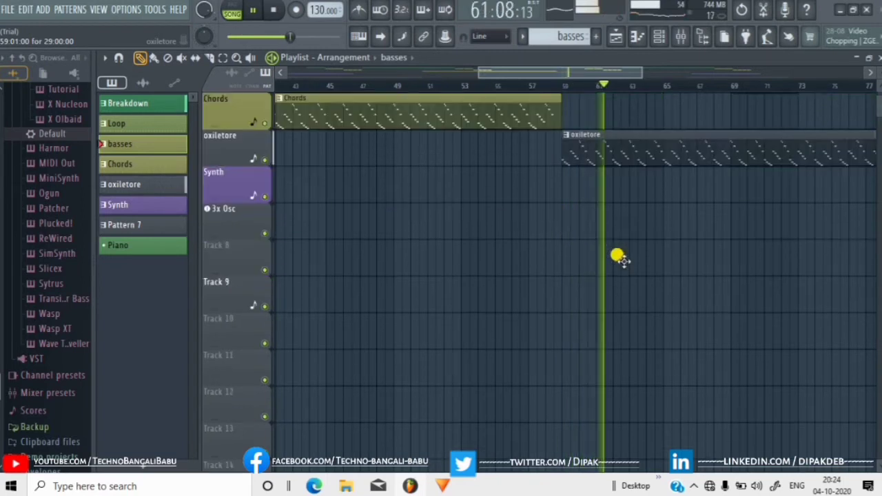
pyautogui.scroll(5, 621, 259)
pyautogui.scroll(1, 623, 259)
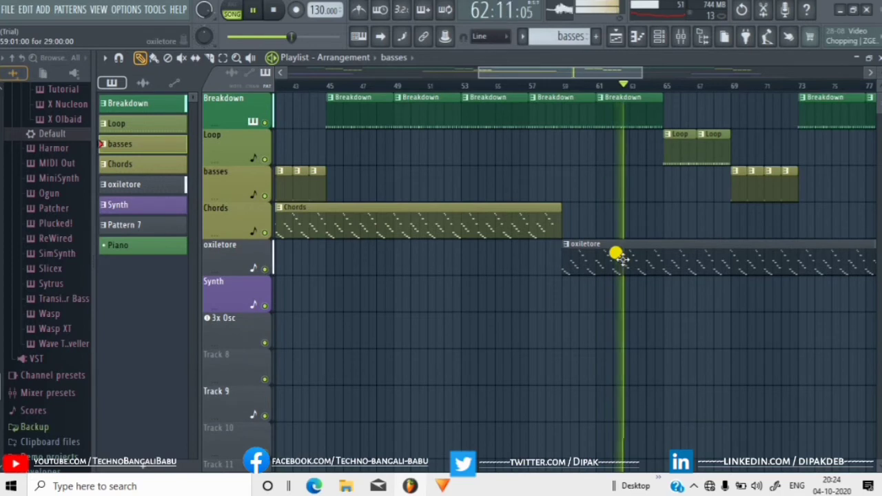
pyautogui.scroll(-2, 622, 260)
pyautogui.scroll(-4, 621, 255)
pyautogui.scroll(5, 613, 222)
pyautogui.scroll(1, 607, 207)
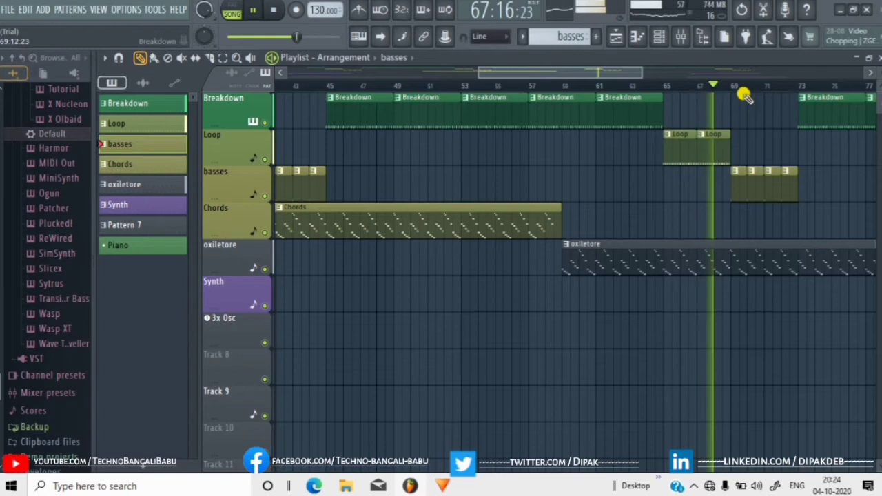
pyautogui.scroll(-1, 746, 92)
pyautogui.scroll(4, 748, 91)
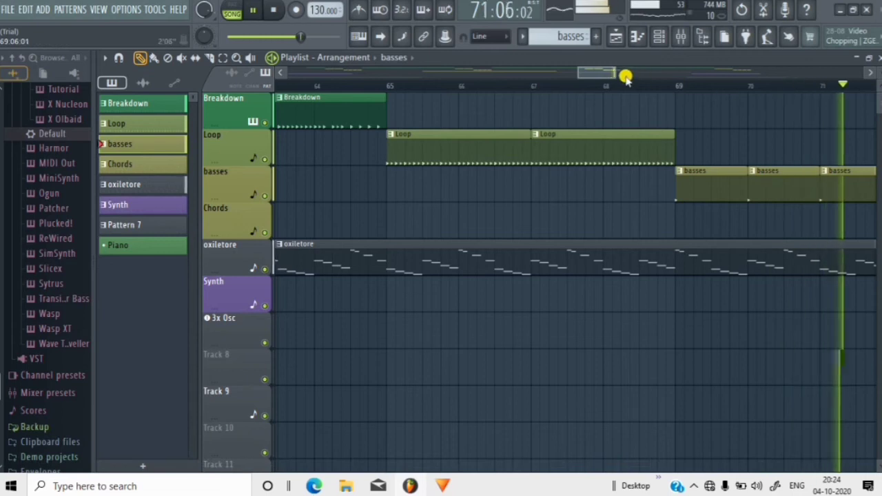
# Step: Examine the Breakdown clips from bar 73 onward over the rest of the oxiletore clip, along with the remaining arrangement
pyautogui.moveTo(606, 69); pyautogui.dragTo(645, 71)
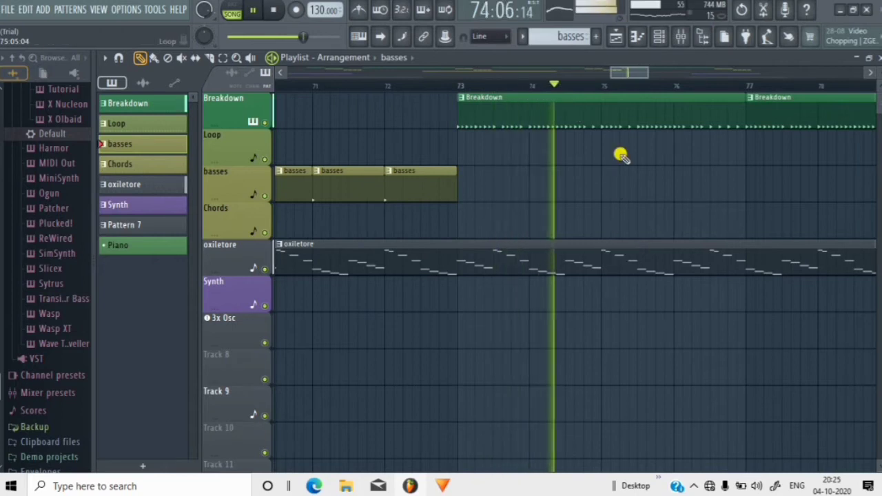
pyautogui.moveTo(641, 71); pyautogui.dragTo(663, 73)
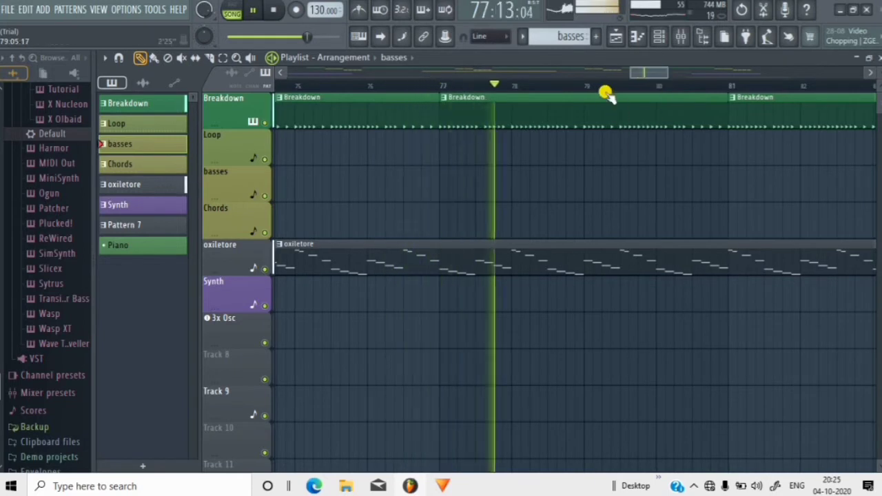
pyautogui.scroll(-2, 600, 95)
pyautogui.scroll(-2, 600, 94)
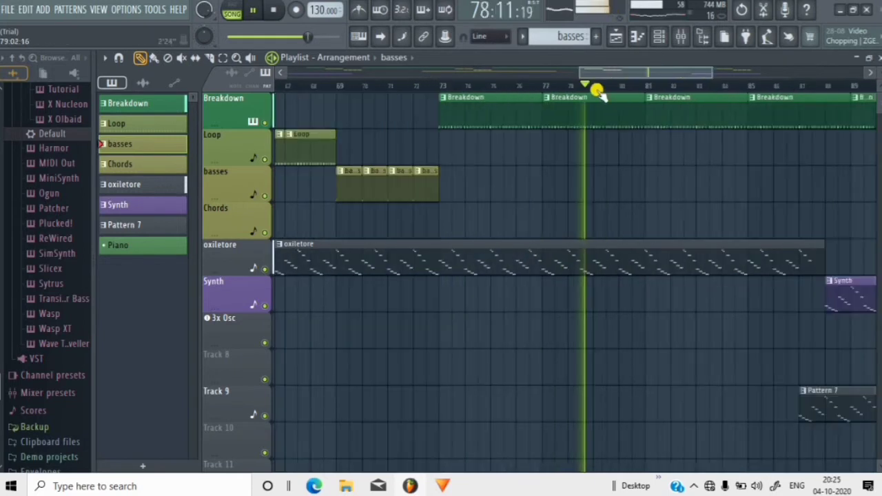
pyautogui.scroll(-3, 600, 95)
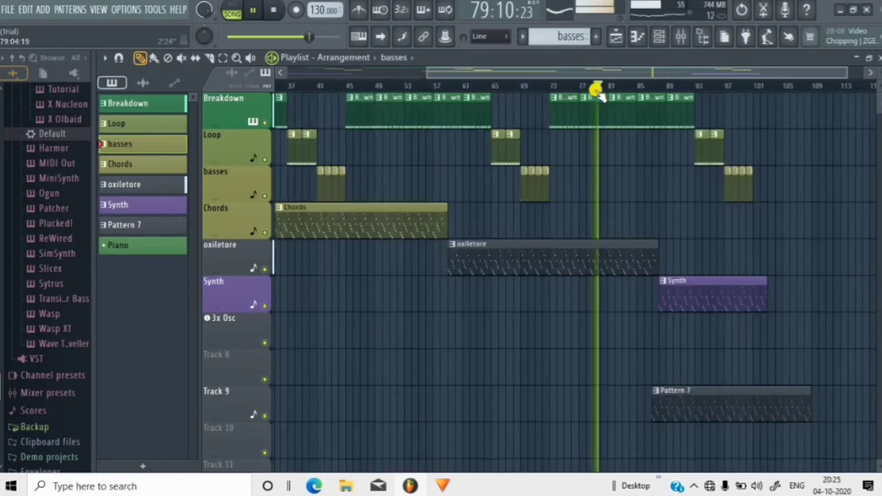
pyautogui.scroll(-2, 600, 94)
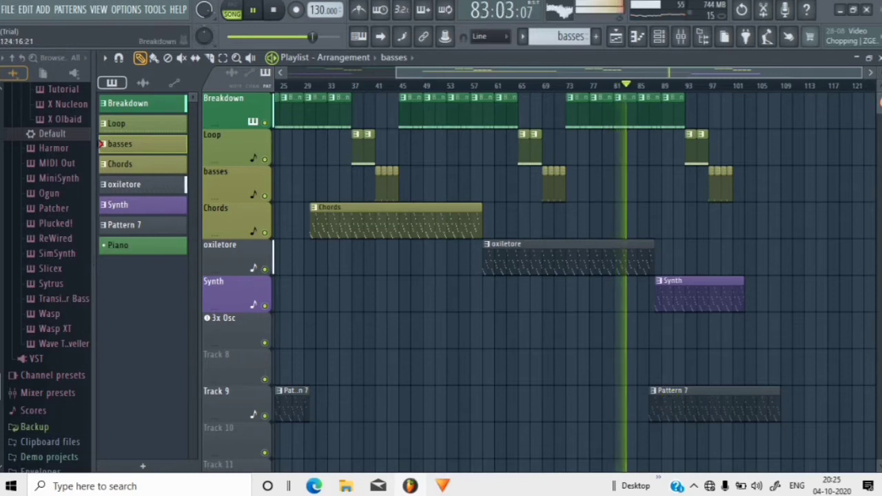
pyautogui.scroll(-5, 880, 114)
pyautogui.scroll(5, 879, 114)
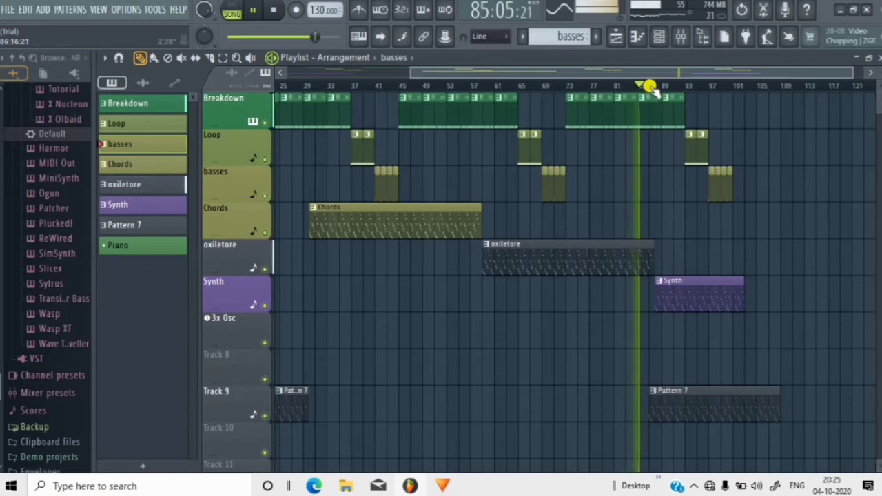
# Step: Follow the closing section with the final Synth, Pattern 7, Loop and basses clips, and pause playback after bar 101
pyautogui.scroll(3, 649, 86)
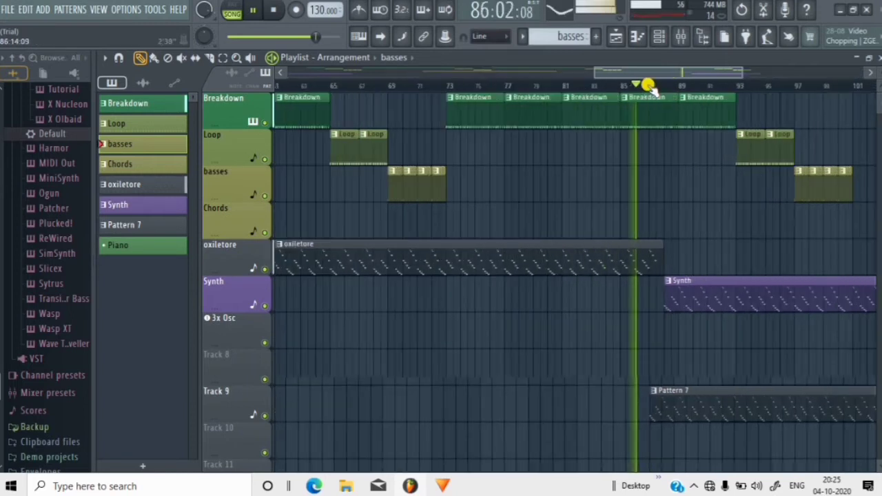
pyautogui.scroll(2, 649, 86)
pyautogui.scroll(1, 649, 86)
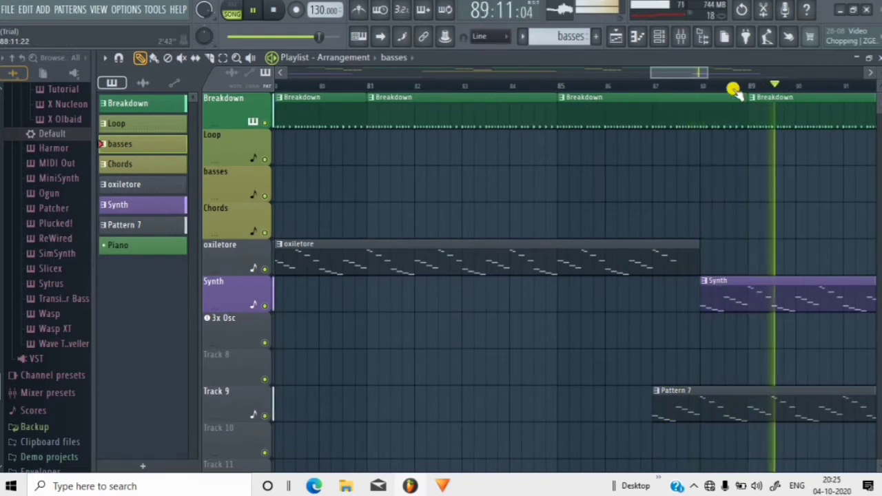
pyautogui.moveTo(705, 71); pyautogui.dragTo(738, 73)
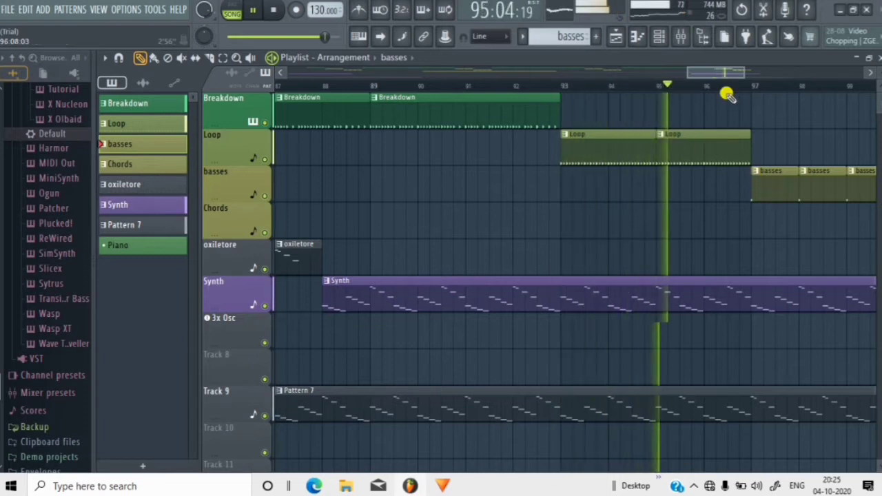
pyautogui.moveTo(743, 69); pyautogui.dragTo(768, 70)
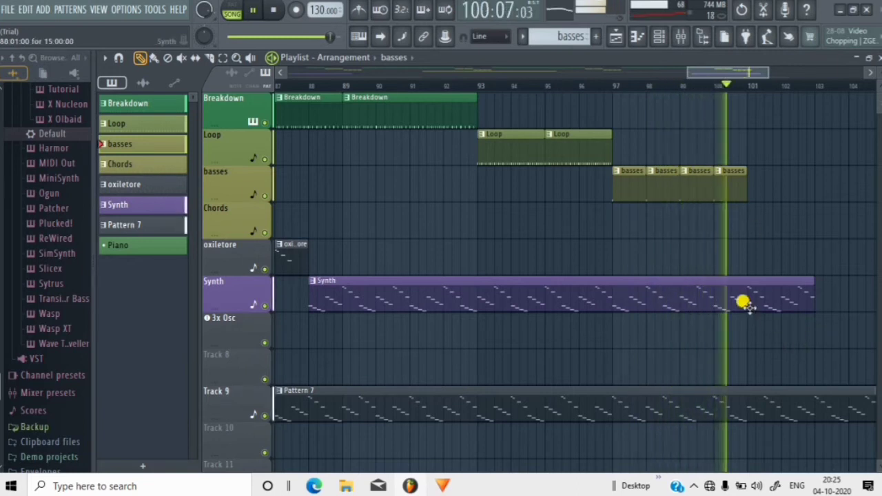
pyautogui.click(252, 13)
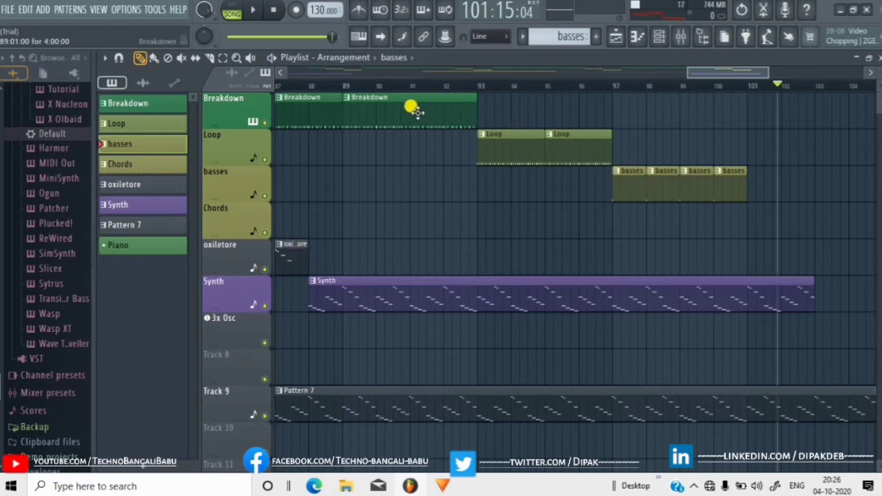
# Step: Show the Breakdown pattern in the channel rack, with the rack moved so its step grid is in view, and play the pattern
pyautogui.click(660, 38)
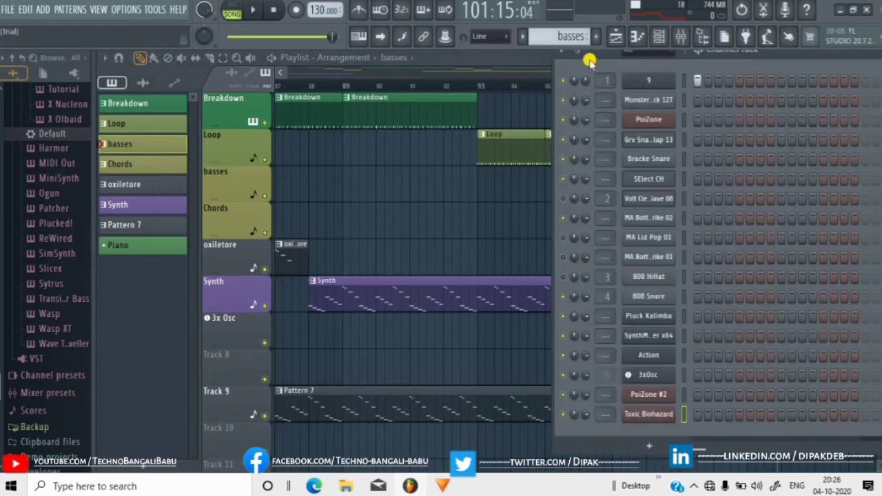
pyautogui.click(522, 38)
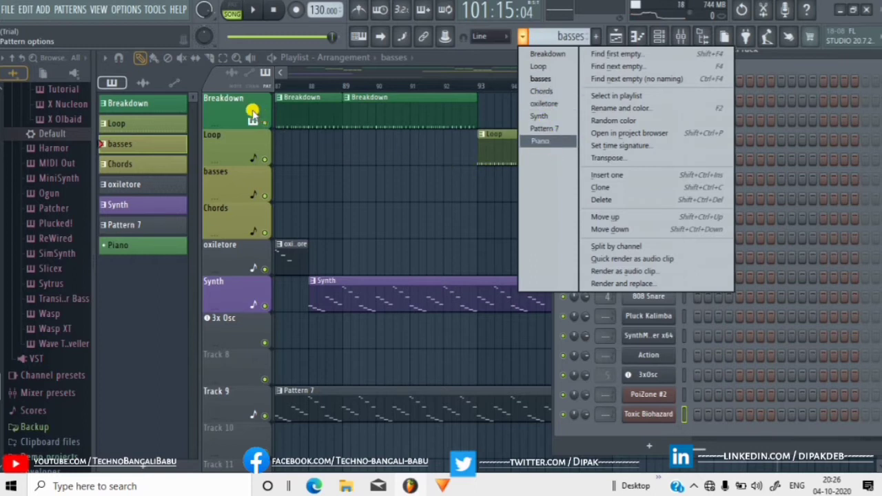
pyautogui.click(545, 54)
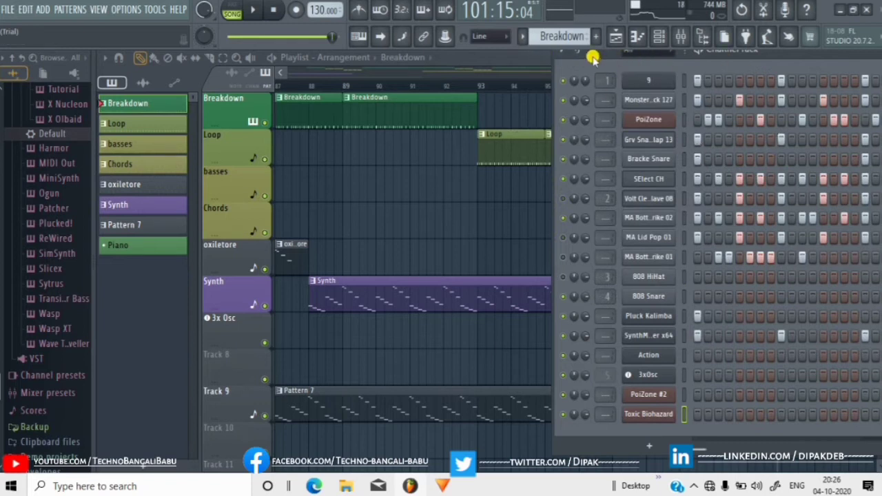
pyautogui.moveTo(593, 54); pyautogui.dragTo(307, 69)
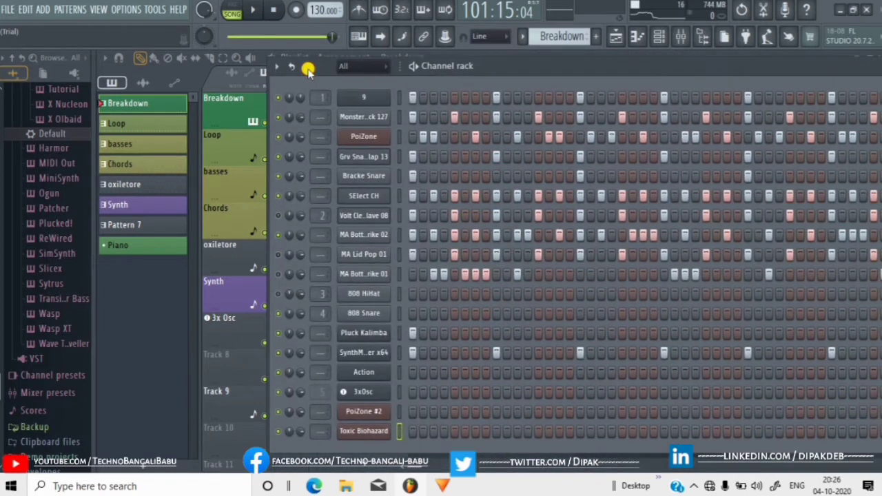
pyautogui.moveTo(596, 65); pyautogui.dragTo(466, 74)
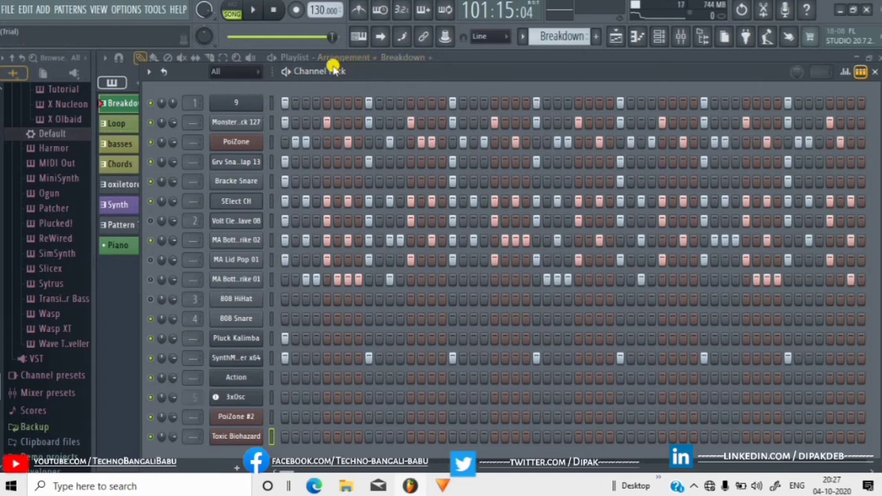
pyautogui.press('space')
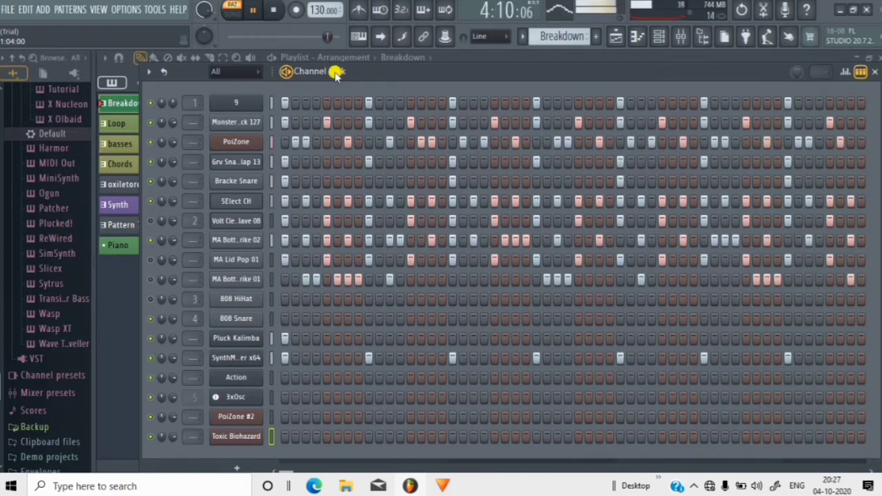
# Step: Stop the Breakdown pattern and open the Kicks folder of the Drums pack in the browser
pyautogui.press('space')
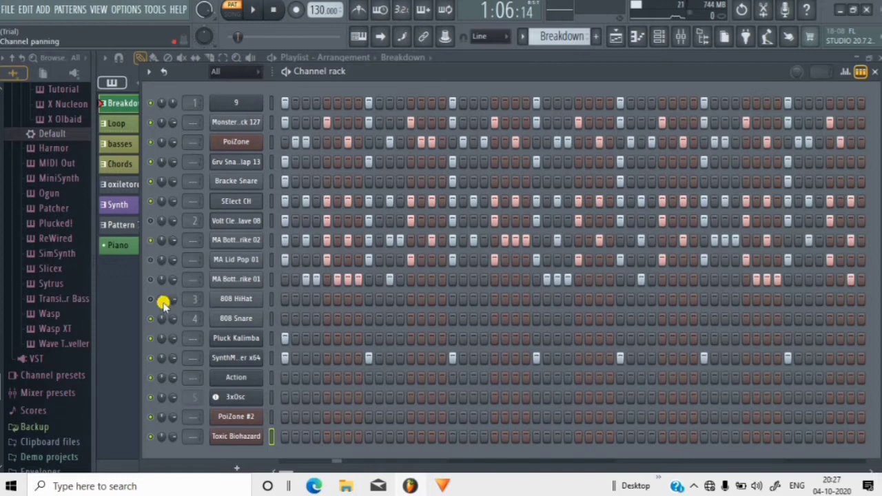
pyautogui.scroll(-4, 54, 221)
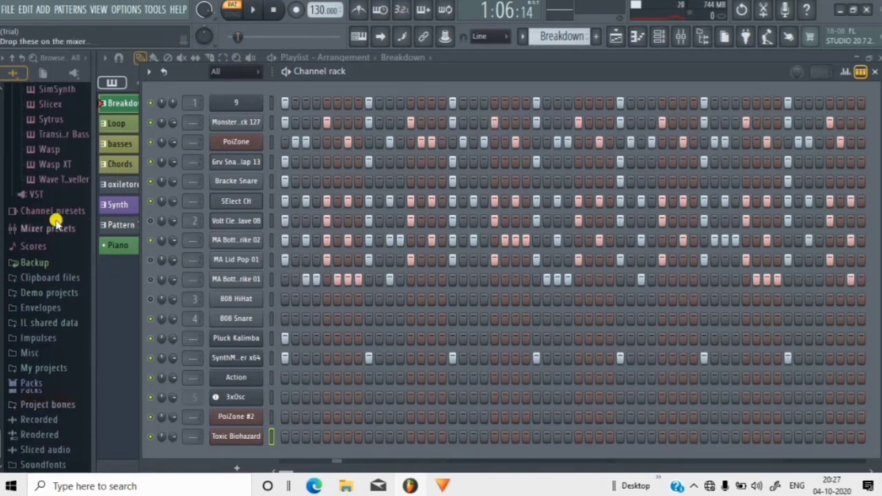
pyautogui.click(25, 358)
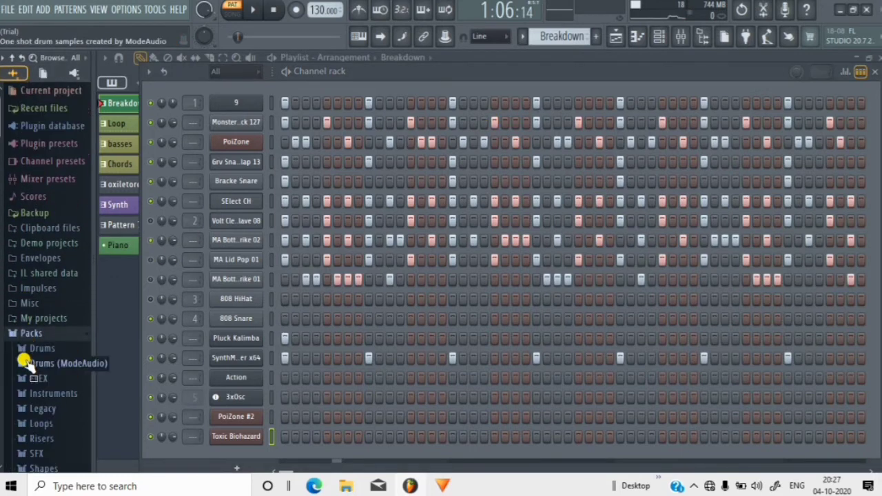
pyautogui.scroll(-3, 31, 269)
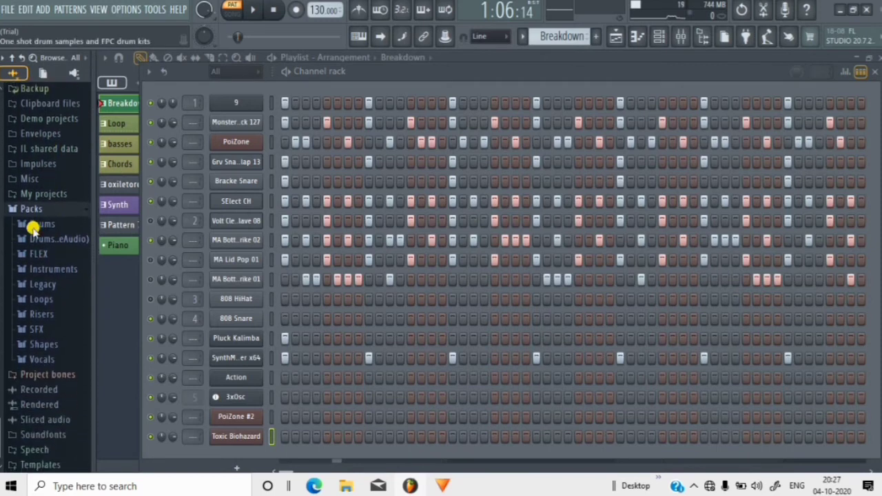
pyautogui.click(34, 226)
pyautogui.scroll(-1, 52, 270)
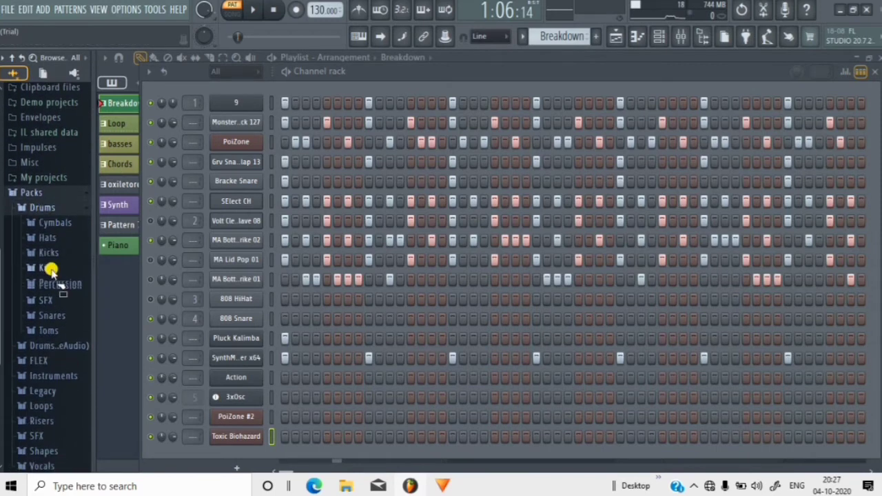
pyautogui.click(47, 241)
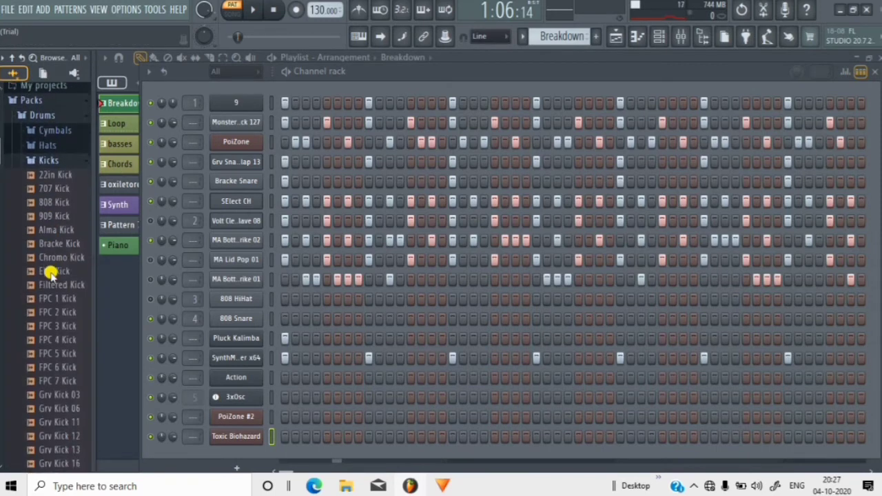
# Step: Load the Monster Kick 127 sample from the Kicks folder onto the second channel of the Breakdown pattern
pyautogui.scroll(-4, 31, 275)
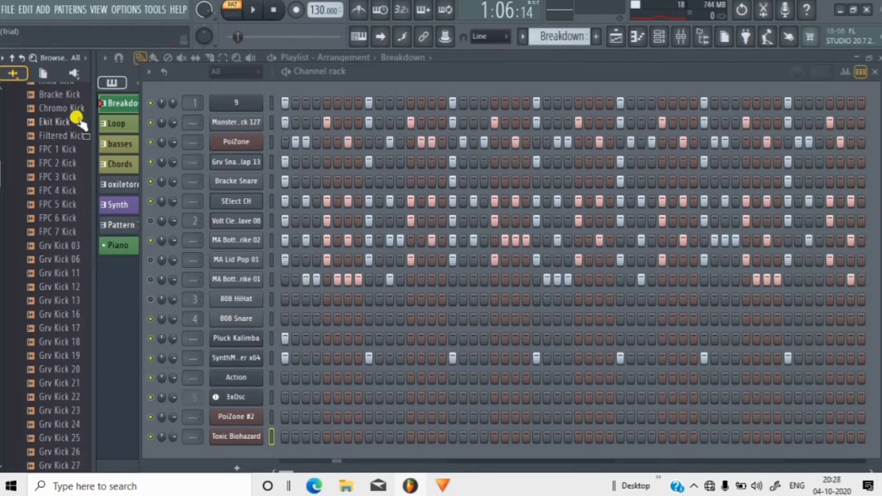
pyautogui.scroll(-6, 47, 269)
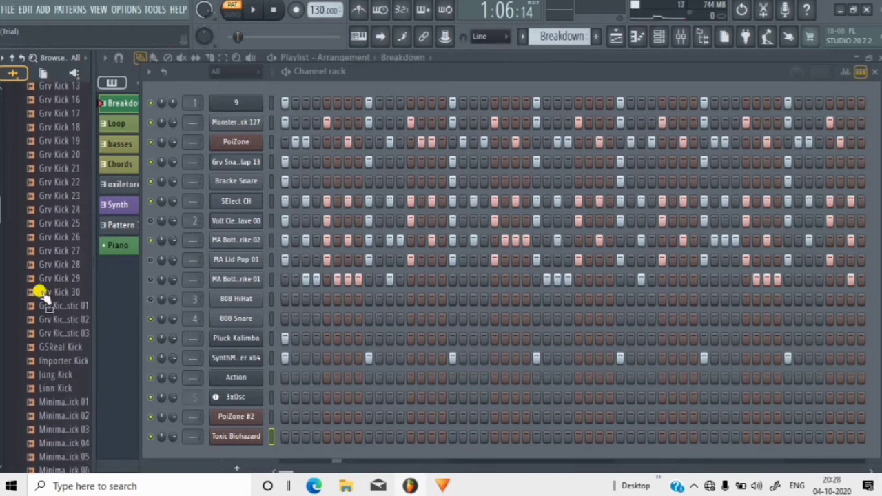
pyautogui.scroll(-5, 43, 281)
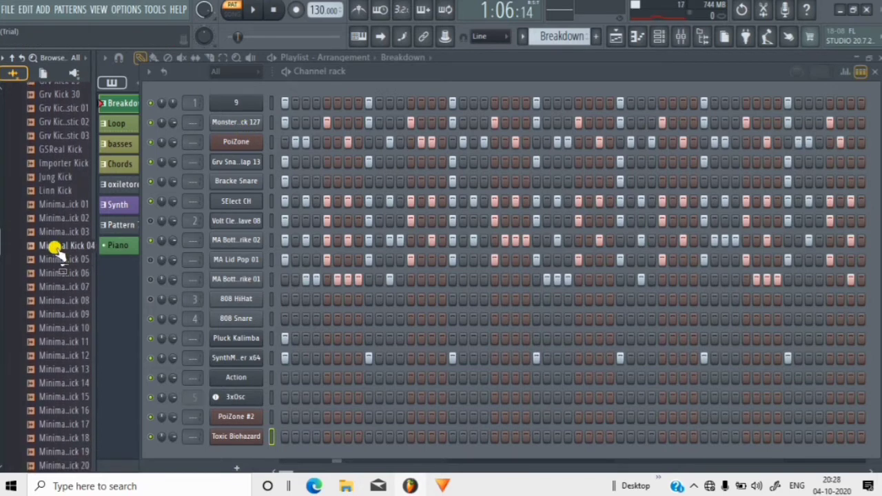
pyautogui.scroll(-5, 42, 331)
pyautogui.scroll(-9, 48, 346)
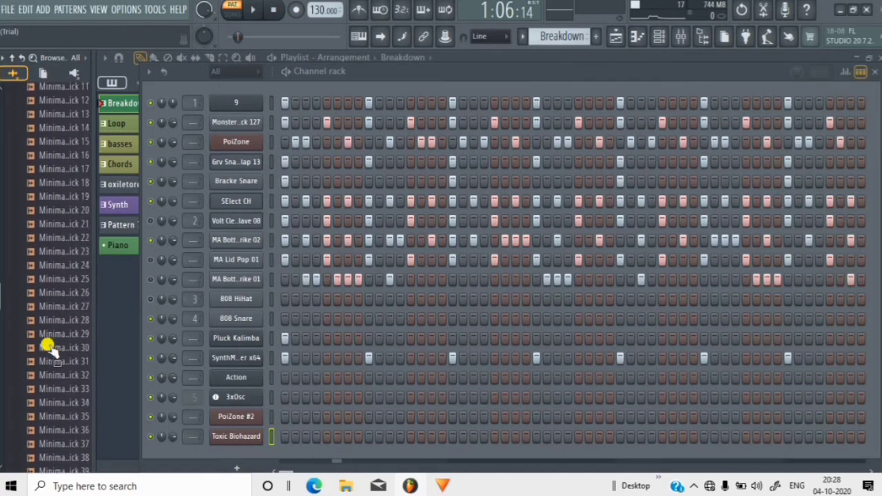
pyautogui.scroll(-5, 49, 348)
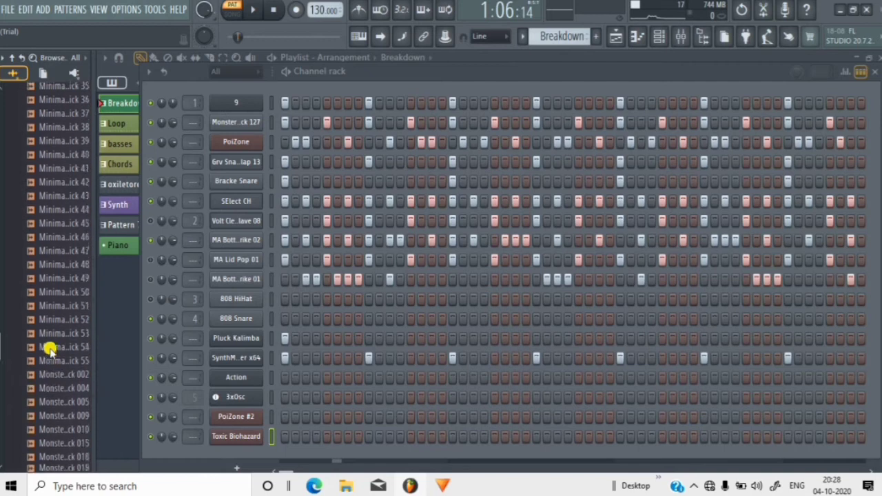
pyautogui.scroll(-6, 48, 346)
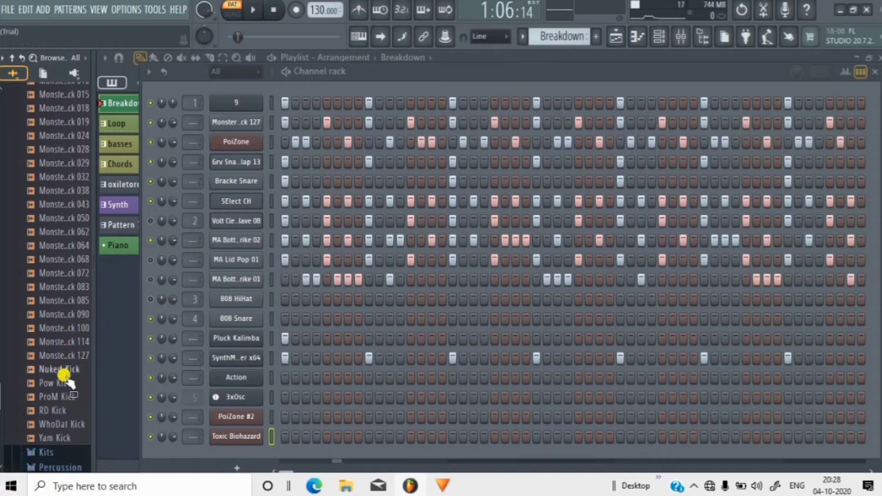
pyautogui.moveTo(58, 357); pyautogui.dragTo(227, 123)
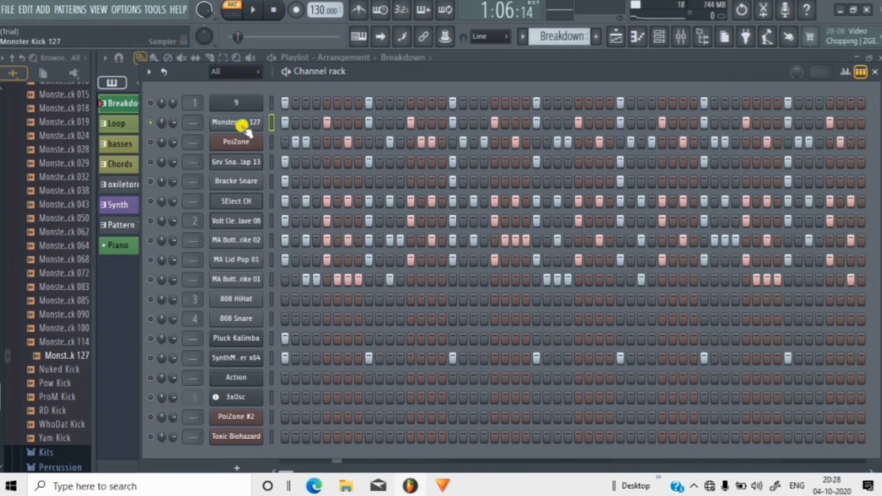
# Step: Play the Monster Kick 127 channel on its own and fill its row each 4 steps
pyautogui.click(288, 70)
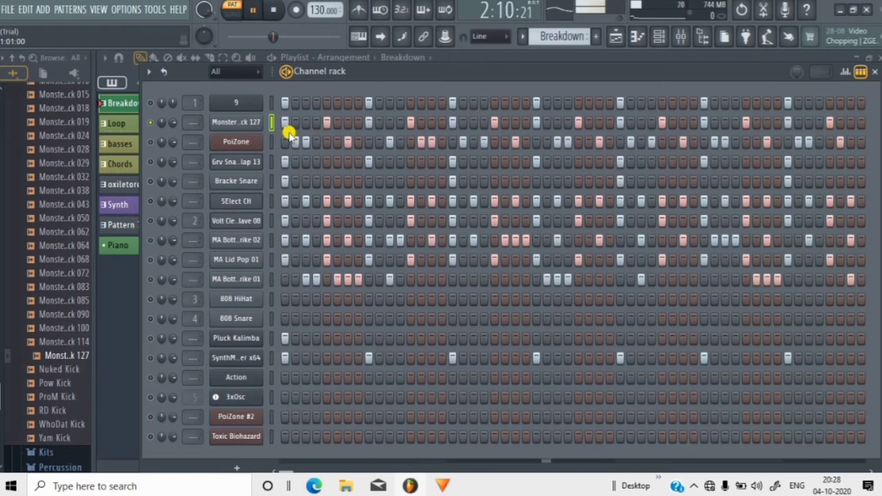
pyautogui.click(287, 71)
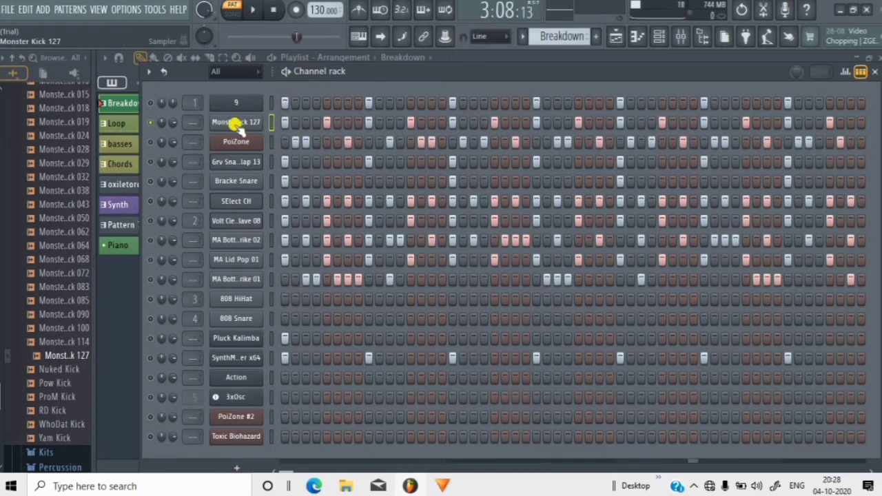
pyautogui.rightClick(236, 124)
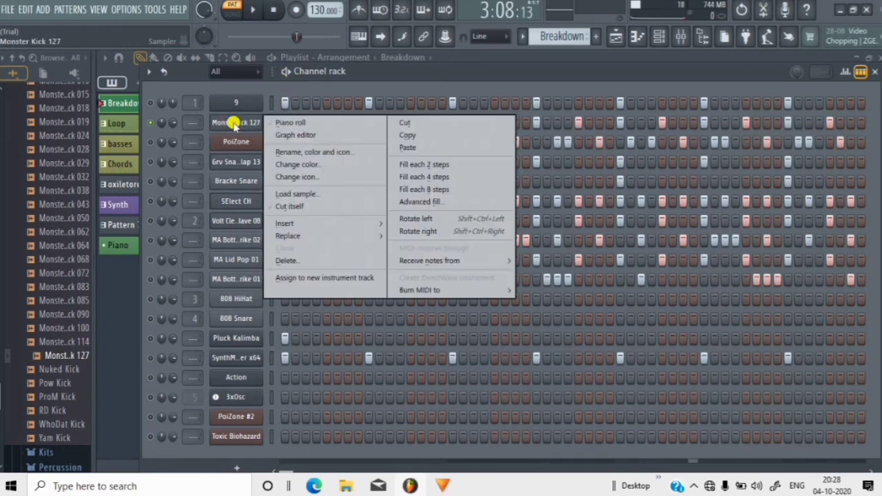
pyautogui.click(419, 178)
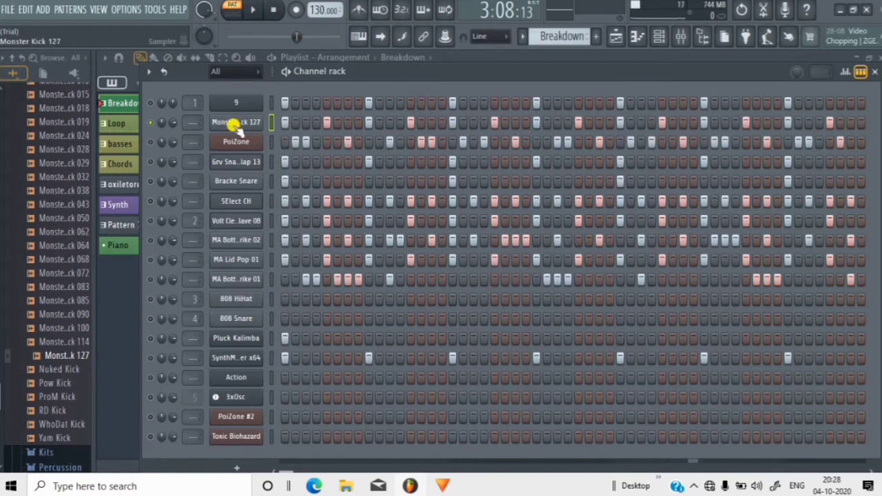
# Step: Fill channel 9's row each 8 steps and play that channel on its own
pyautogui.click(218, 103)
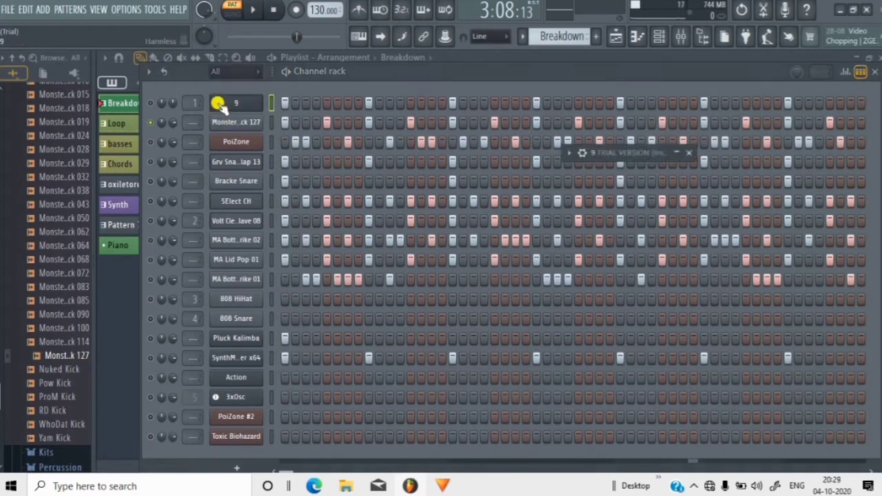
pyautogui.rightClick(223, 105)
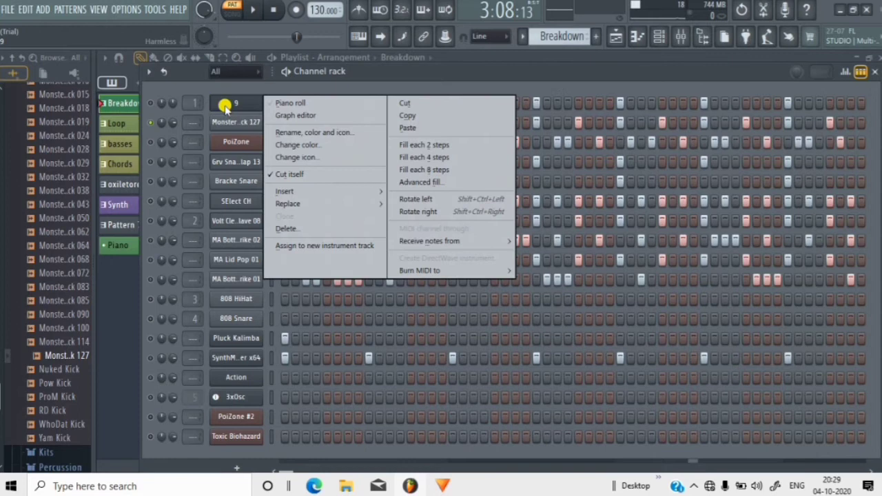
pyautogui.click(442, 171)
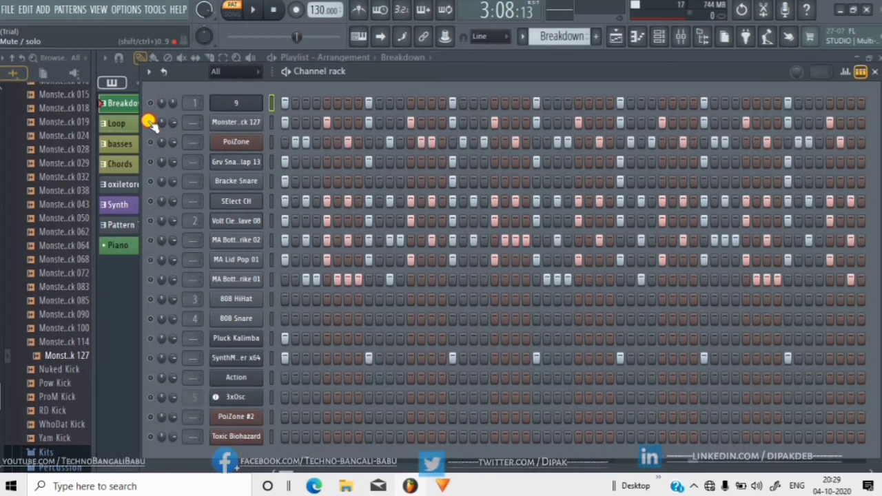
pyautogui.press('space')
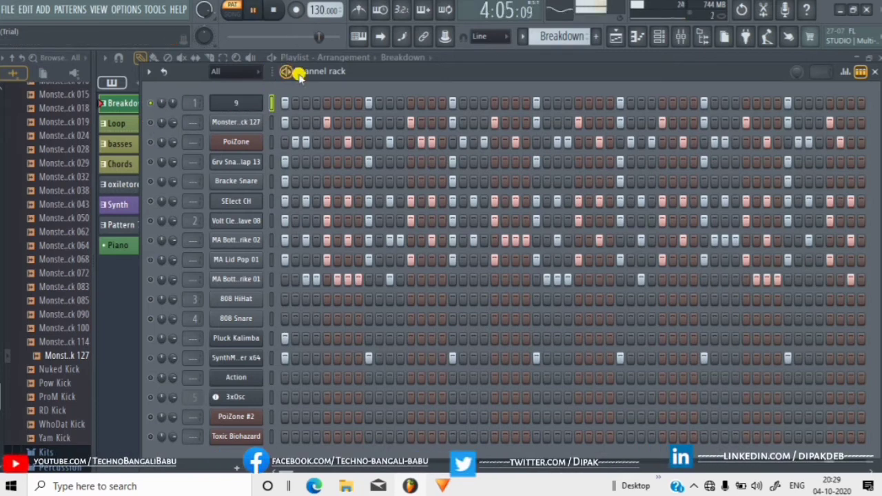
pyautogui.press('space')
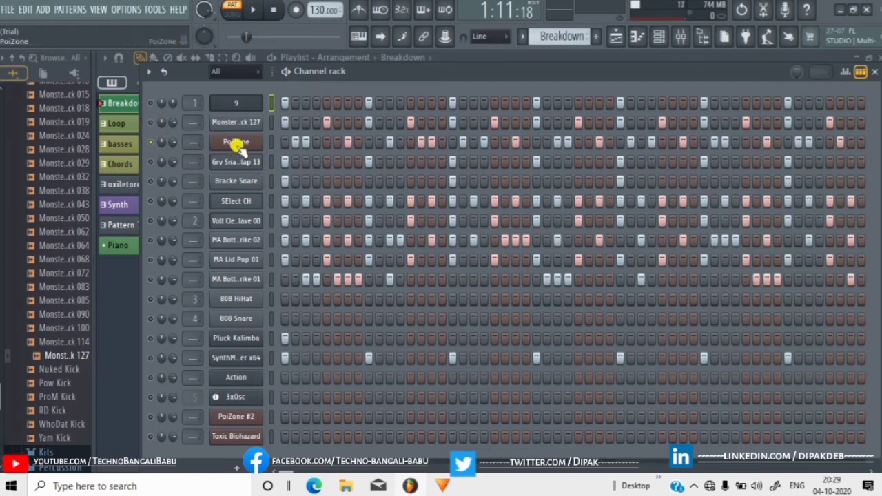
# Step: Play the PoiZone channel on its own to hear its step pattern
pyautogui.click(290, 73)
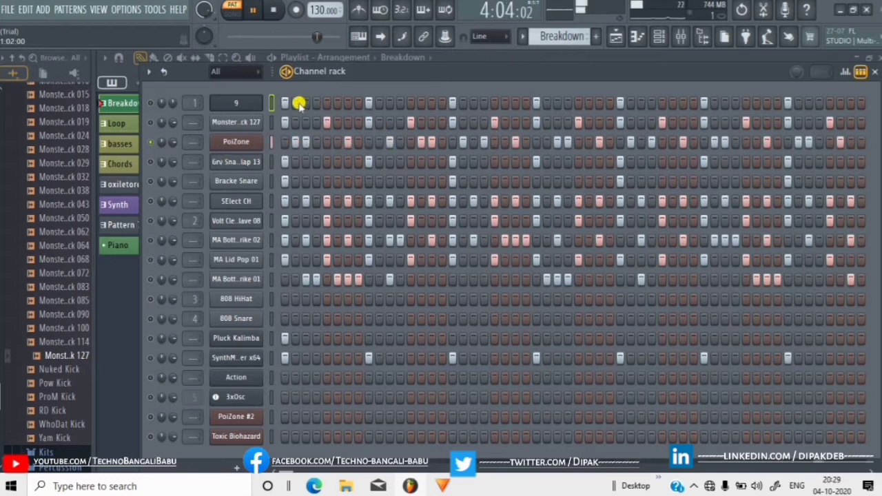
pyautogui.click(290, 73)
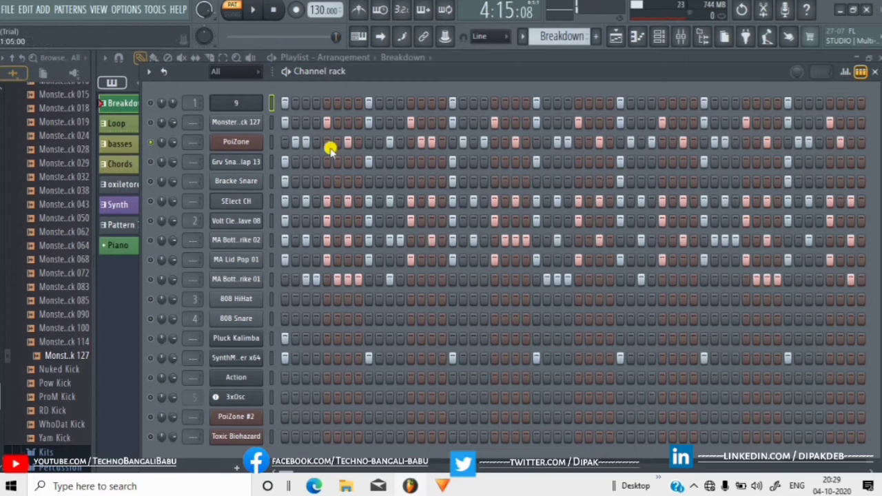
pyautogui.click(286, 142)
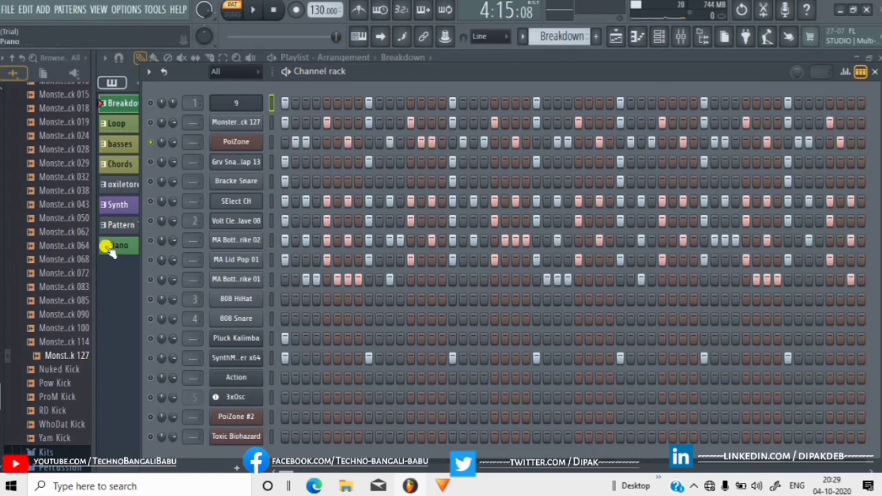
# Step: Open the Drums pack's Snares folder and inspect the PoiZone synth's interface, moving its window into view and minimizing it
pyautogui.scroll(-7, 9, 338)
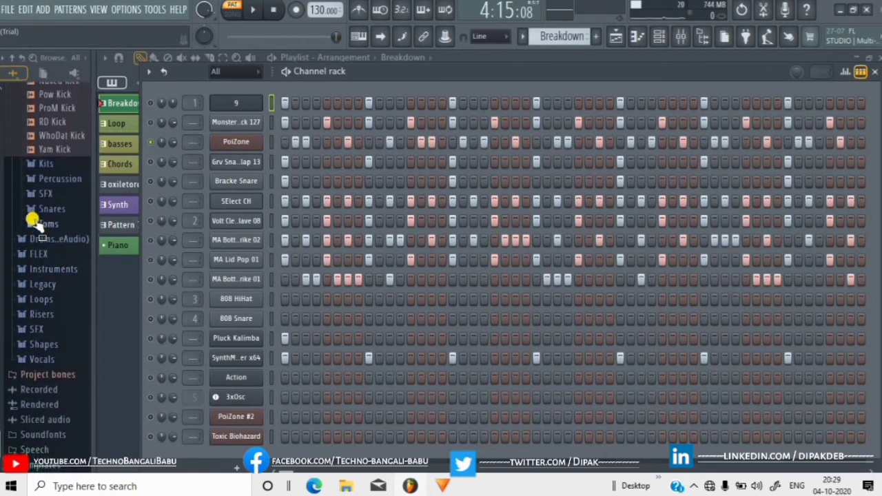
pyautogui.click(45, 210)
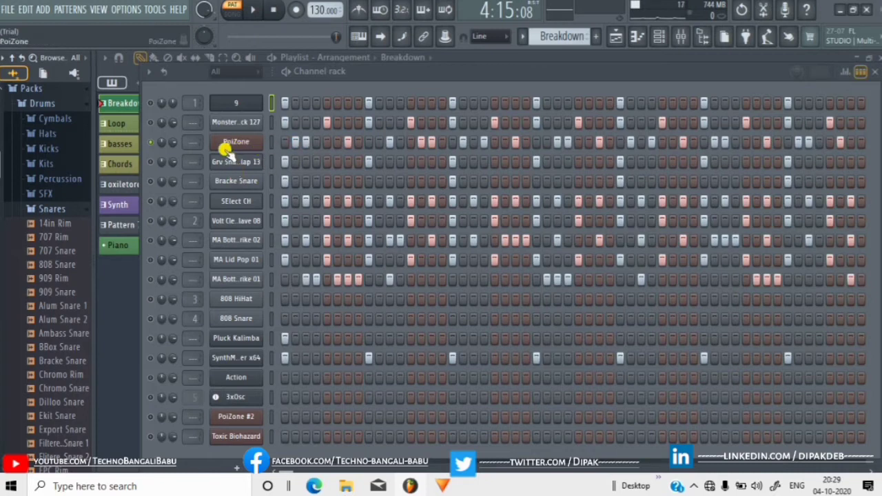
pyautogui.click(235, 141)
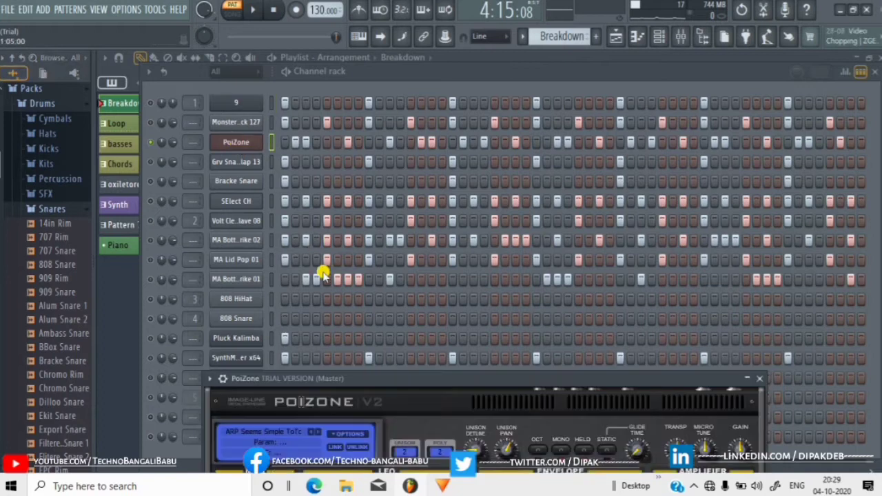
pyautogui.moveTo(433, 376); pyautogui.dragTo(496, 117)
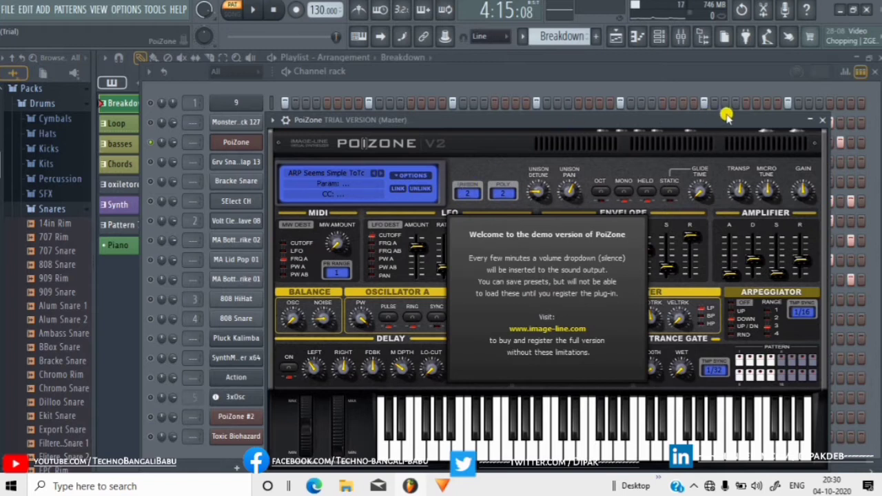
pyautogui.moveTo(721, 115); pyautogui.dragTo(710, 142)
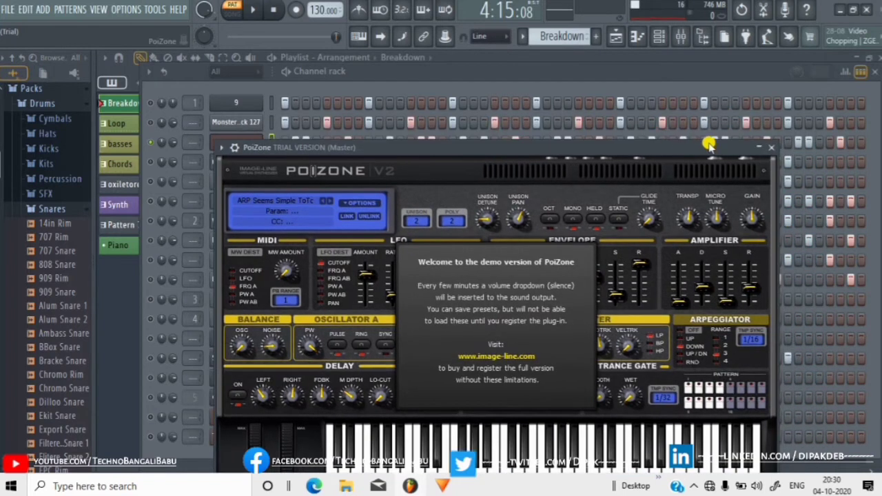
pyautogui.click(758, 146)
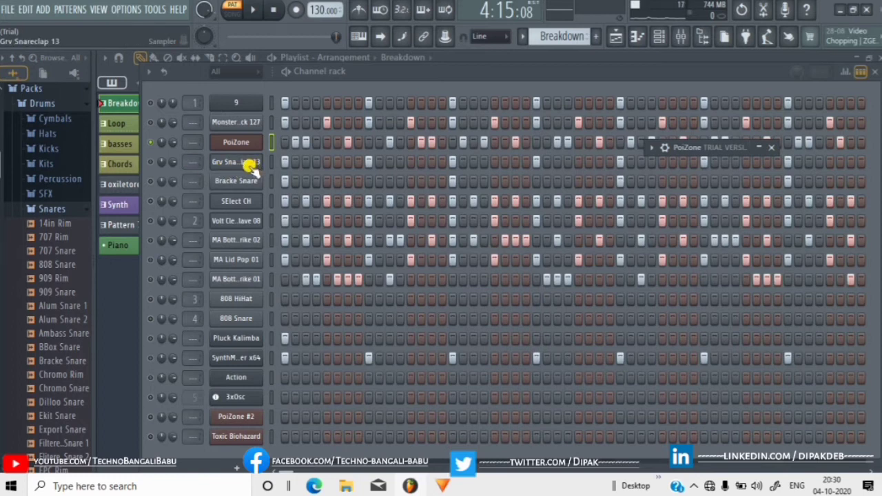
# Step: Load the Grv Snareclap 13 sample from the Snares folder onto the channel below PoiZone
pyautogui.click(60, 210)
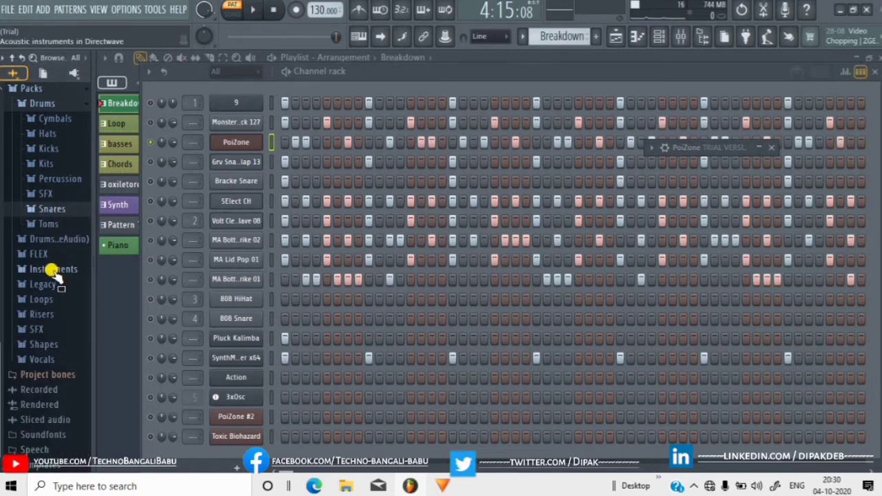
pyautogui.click(60, 210)
pyautogui.scroll(-5, 60, 295)
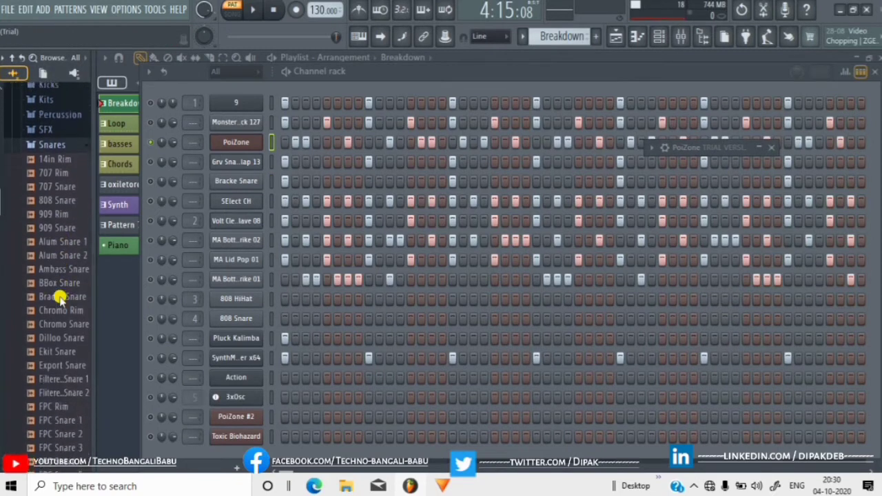
pyautogui.scroll(-5, 62, 337)
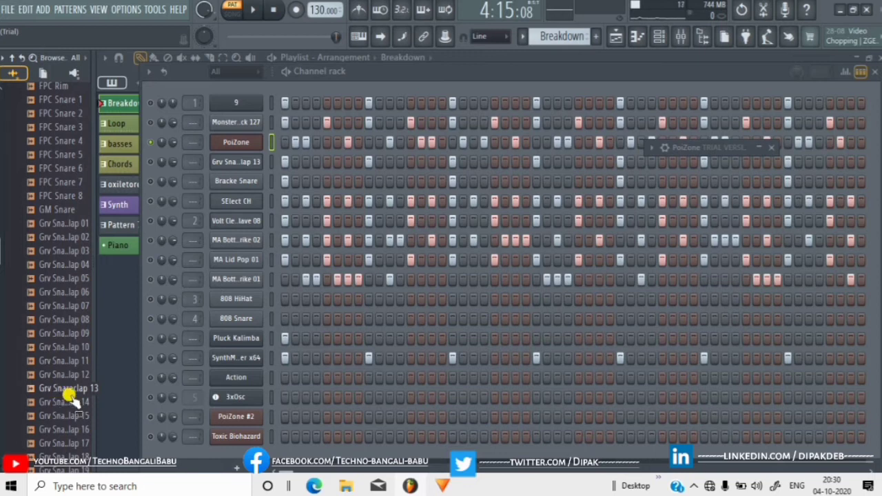
pyautogui.moveTo(62, 390); pyautogui.dragTo(232, 164)
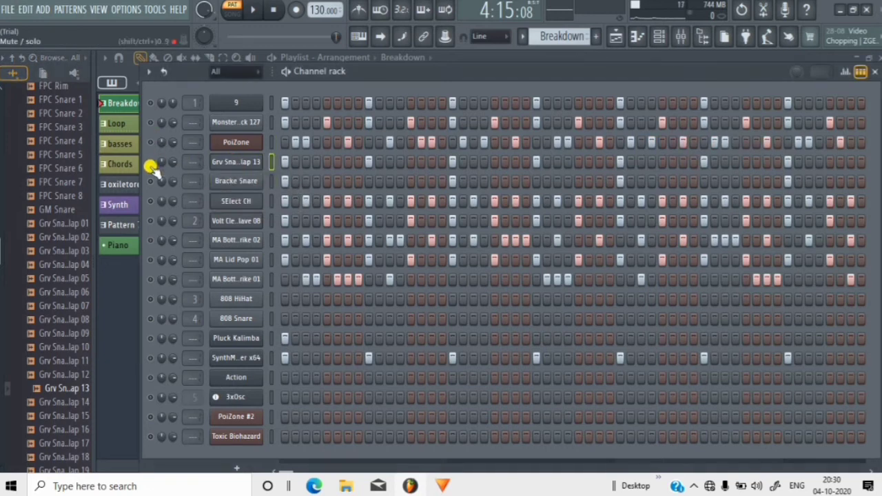
# Step: Play the Grv Snareclap 13 channel on its own and fill its row each 8 steps
pyautogui.press('space')
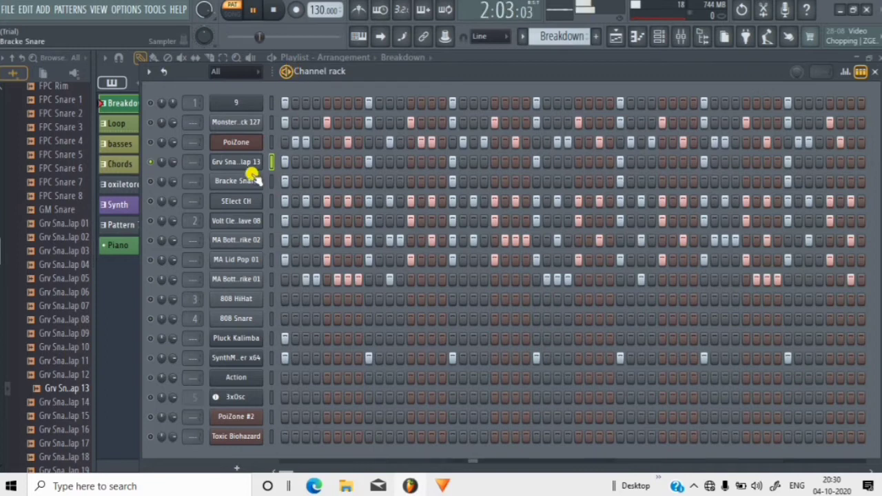
pyautogui.rightClick(247, 162)
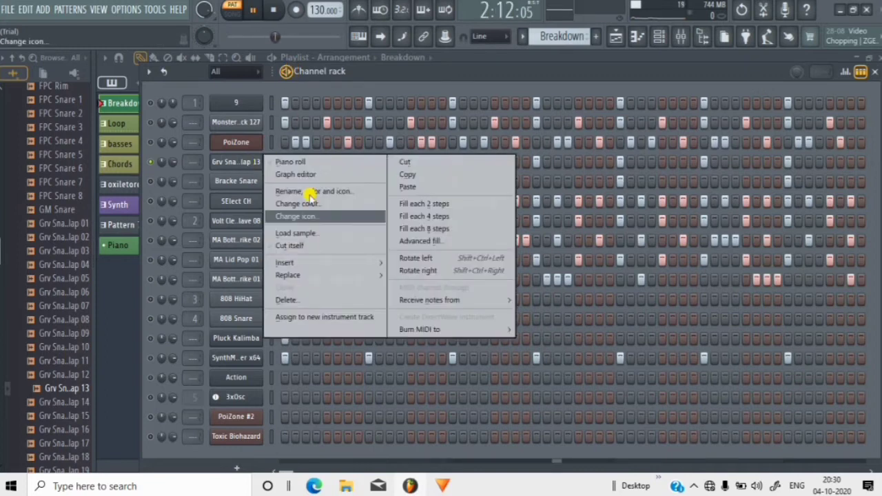
pyautogui.click(419, 228)
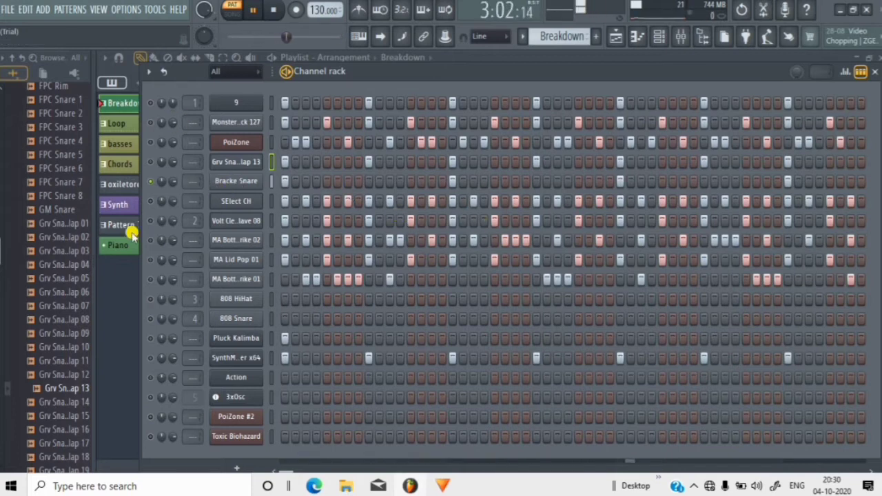
# Step: Look through the rest of the Drums pack's Snares folder and open the Snares folder of the Drums (ModeAudio) pack
pyautogui.scroll(-5, 56, 322)
pyautogui.scroll(-12, 59, 368)
pyautogui.scroll(-5, 62, 371)
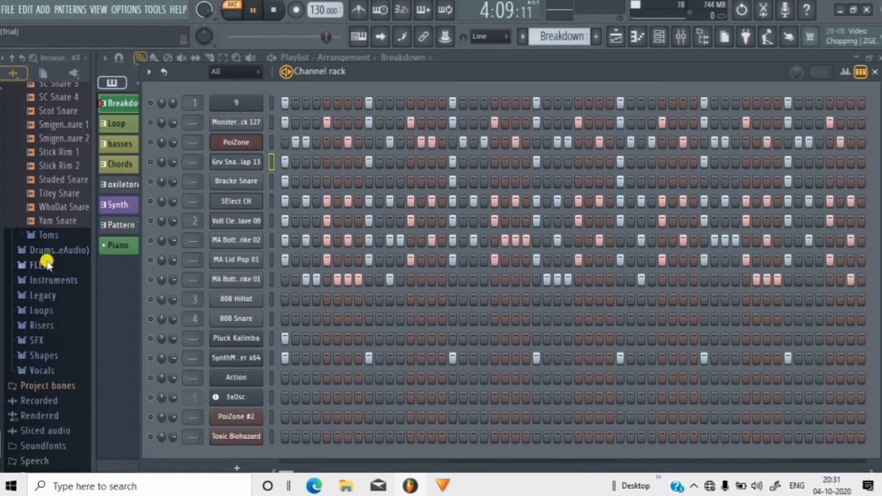
pyautogui.scroll(-1, 38, 258)
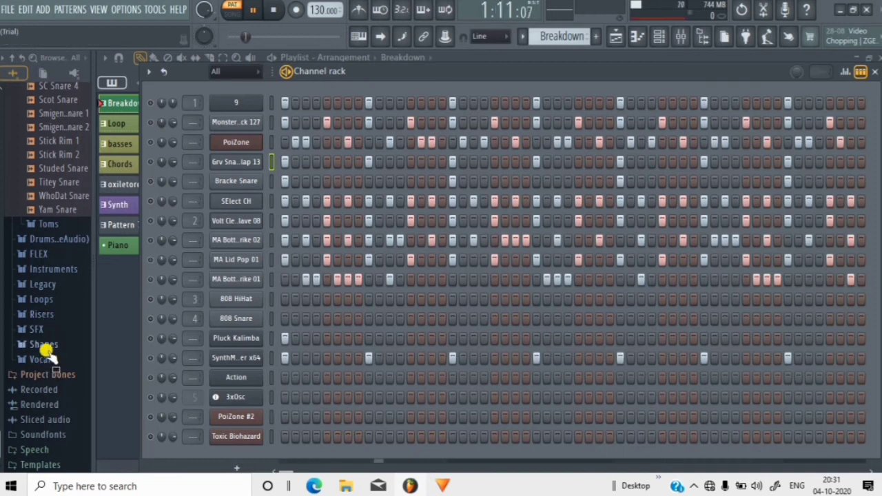
pyautogui.click(53, 240)
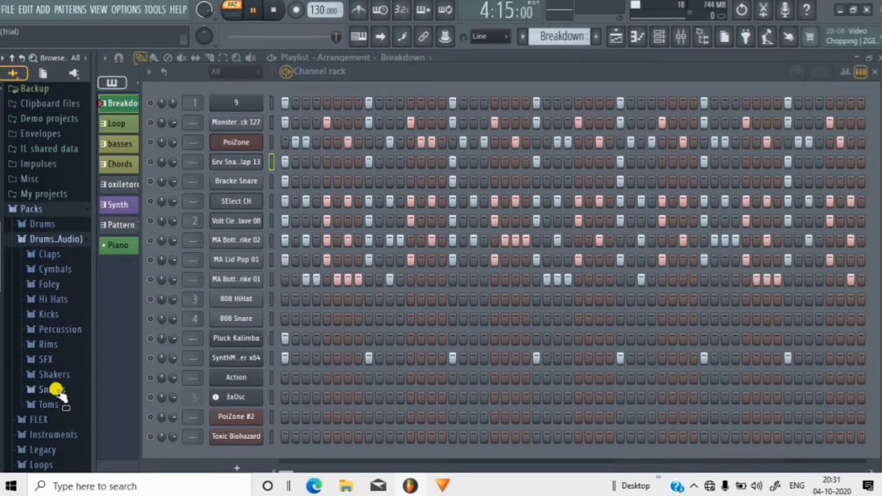
pyautogui.click(52, 391)
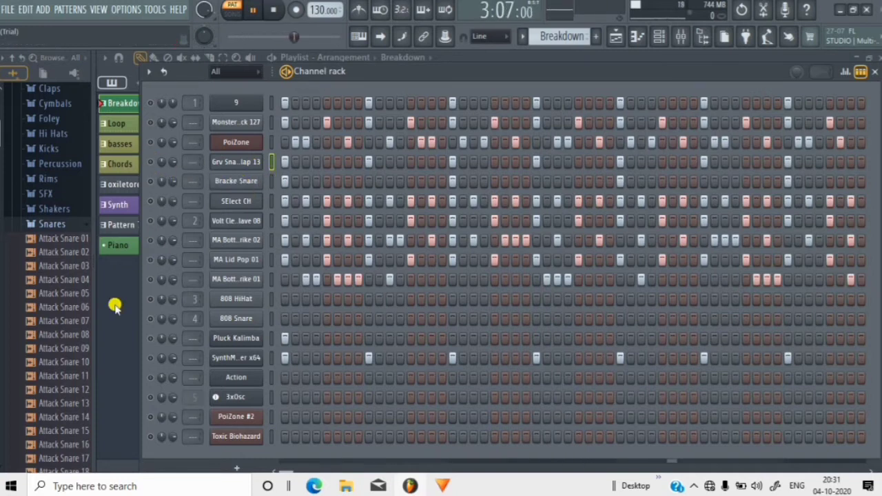
# Step: Look through the ModeAudio snare samples from Attack Snare to Volt, and return to the top of the browser
pyautogui.scroll(-15, 45, 334)
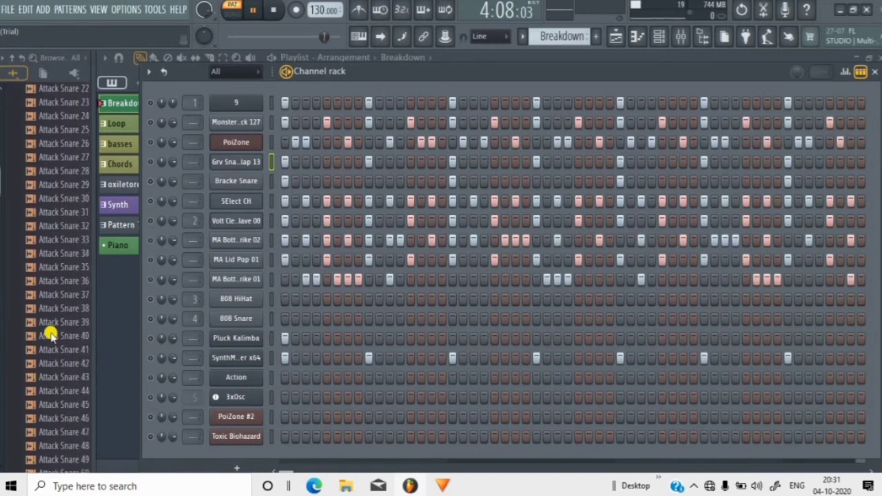
pyautogui.scroll(-15, 51, 334)
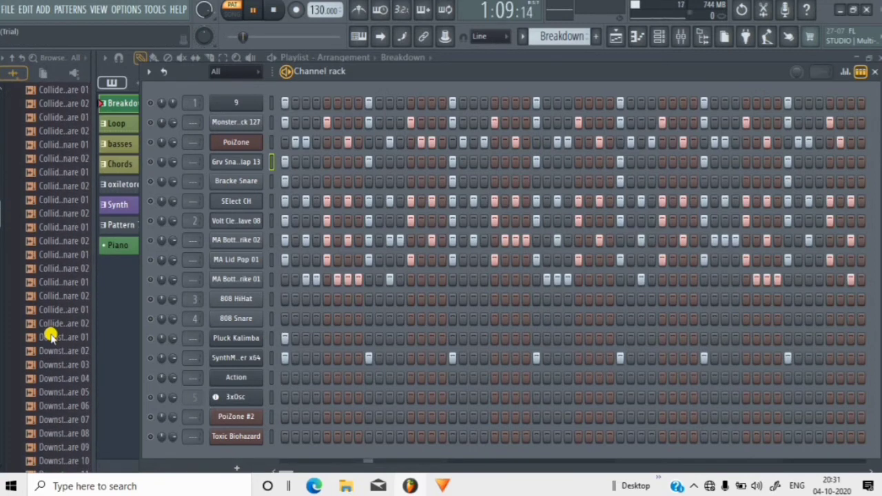
pyautogui.scroll(-6, 50, 335)
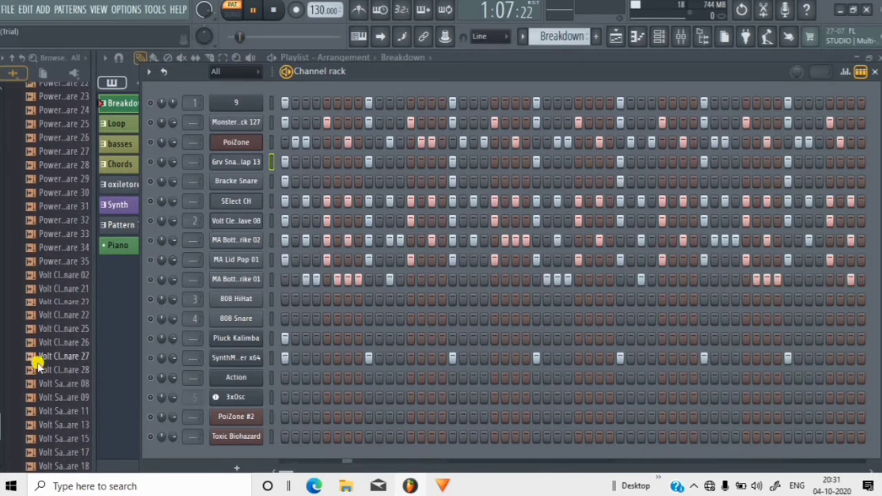
pyautogui.scroll(-4, 38, 365)
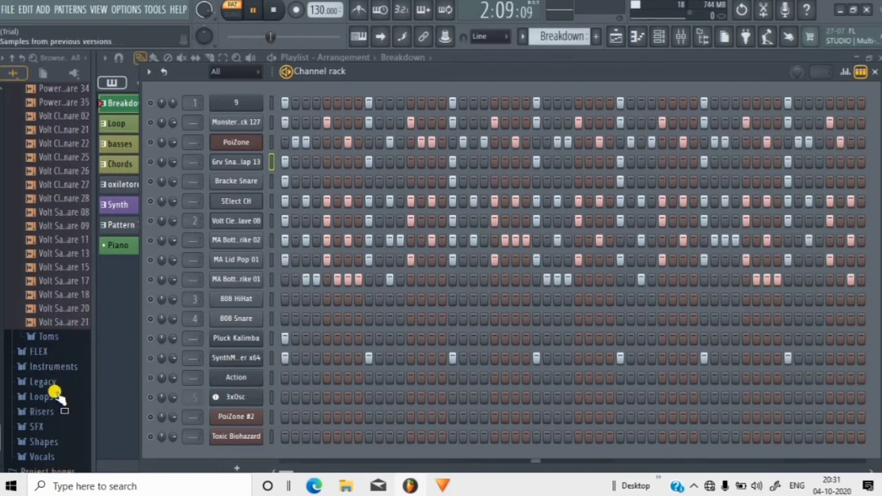
pyautogui.scroll(-1, 55, 393)
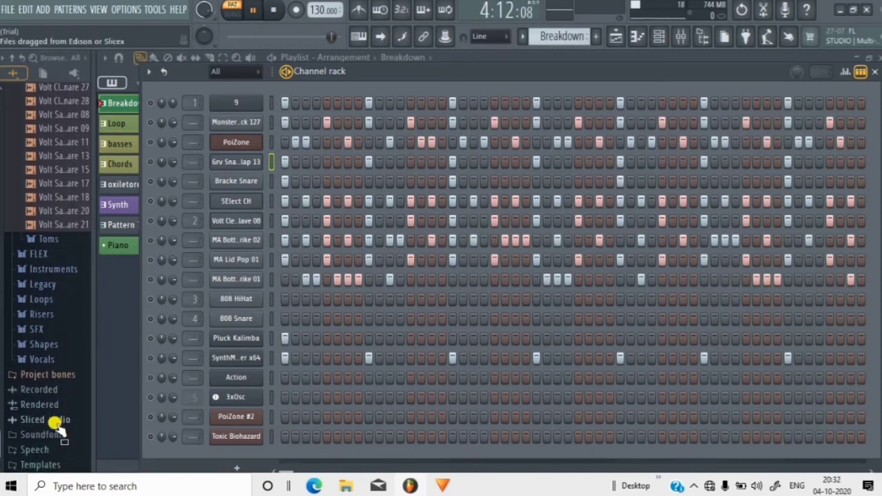
pyautogui.scroll(4, 53, 385)
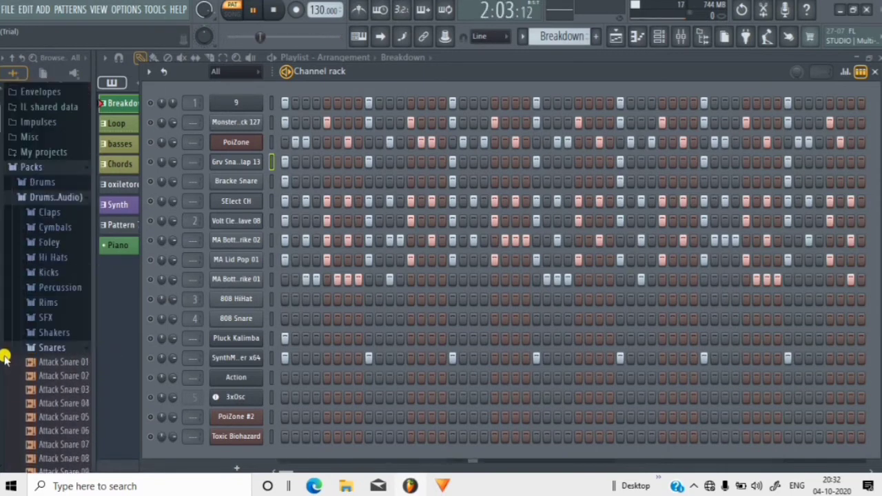
pyautogui.scroll(4, 7, 356)
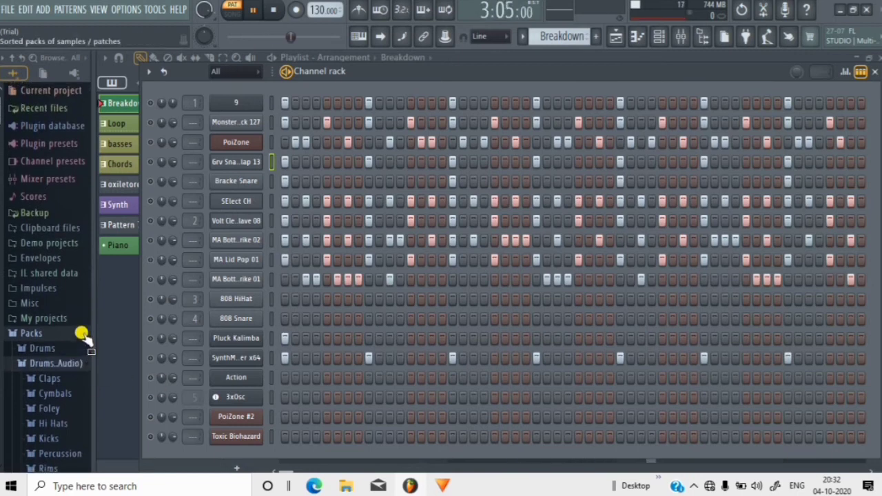
# Step: Recheck the ModeAudio Snares list from the Power and Volt samples back up to the Attack Snare samples
pyautogui.click(82, 334)
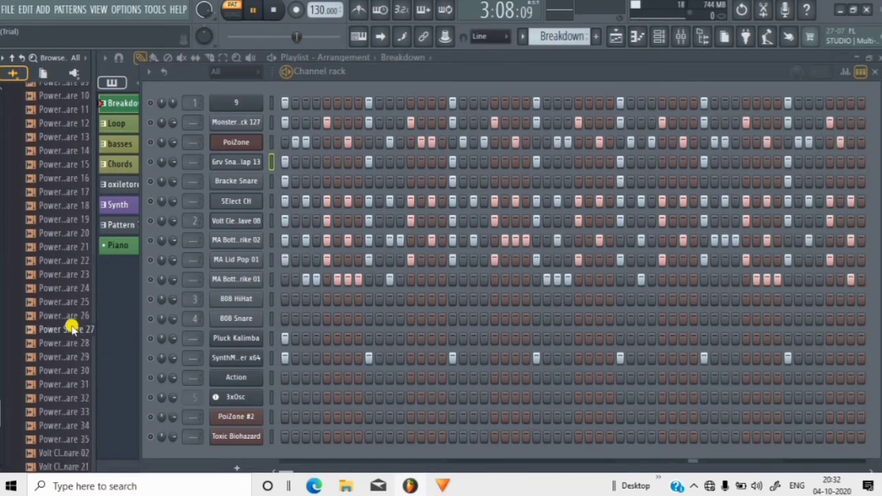
pyautogui.scroll(-1, 74, 330)
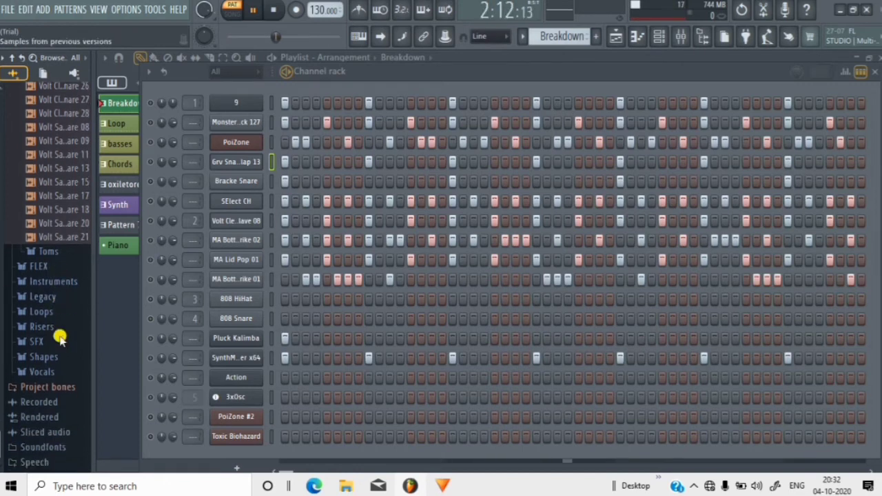
pyautogui.scroll(-1, 56, 366)
pyautogui.scroll(7, 53, 392)
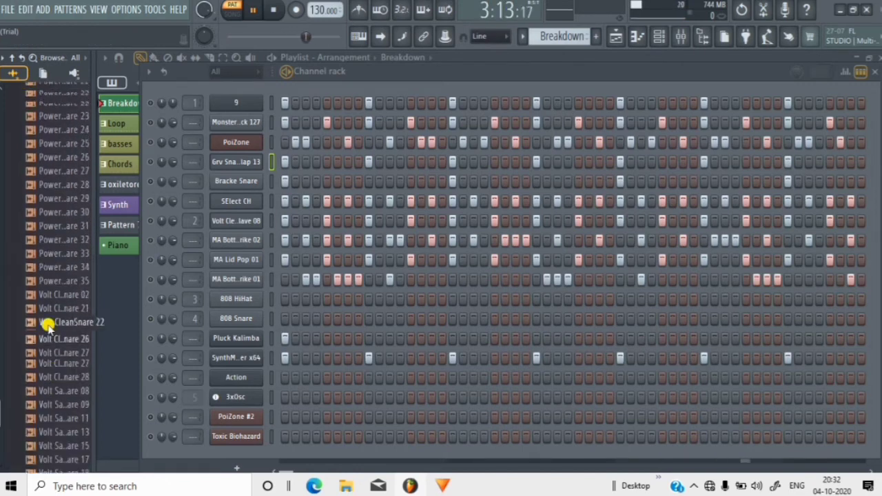
pyautogui.scroll(7, 46, 214)
pyautogui.scroll(15, 46, 214)
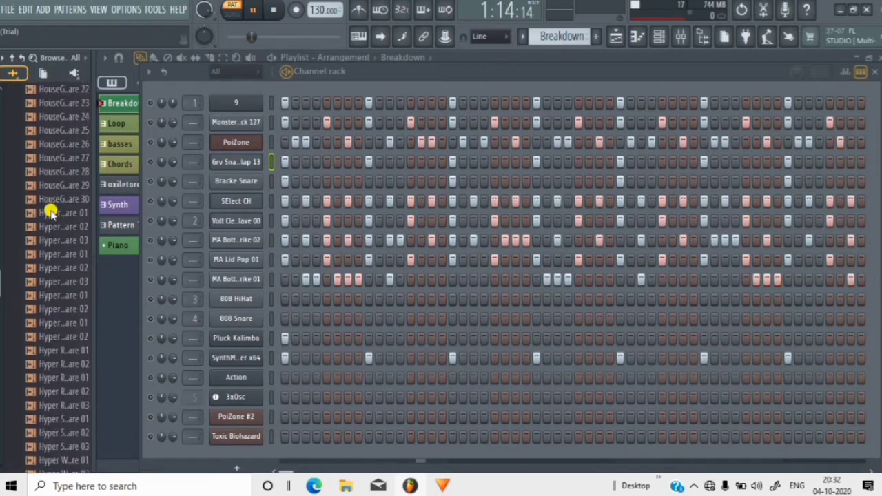
pyautogui.scroll(20, 52, 195)
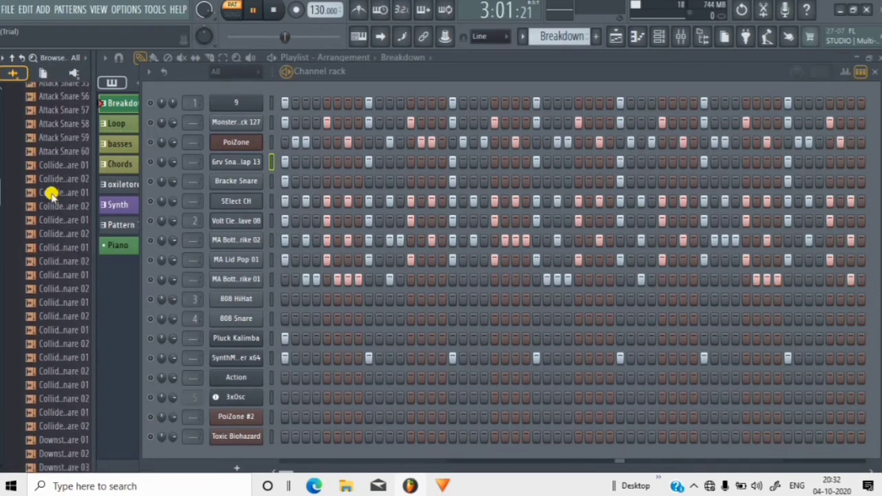
pyautogui.scroll(12, 52, 186)
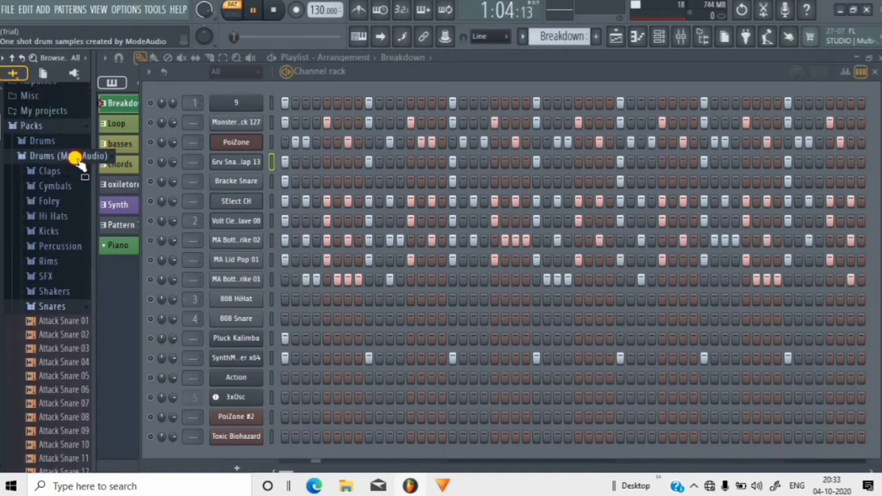
# Step: Collapse and reopen the Drums (ModeAudio) pack and look through its Shakers folder
pyautogui.click(71, 157)
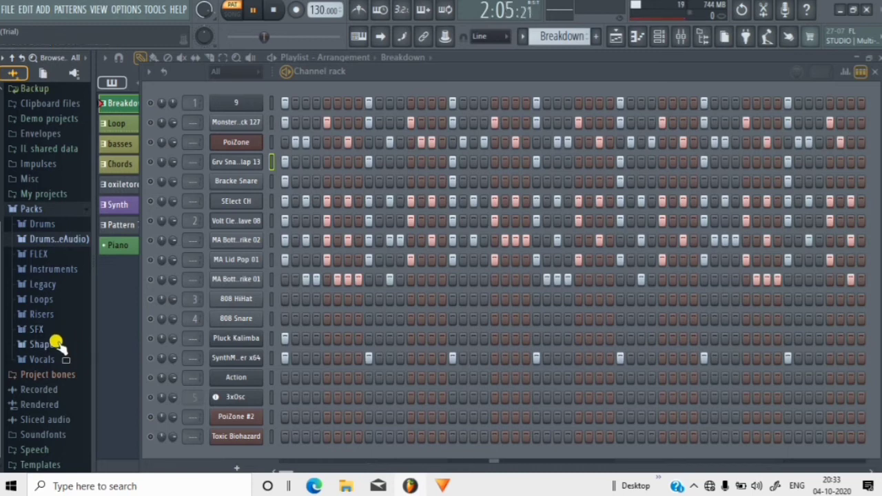
pyautogui.click(65, 239)
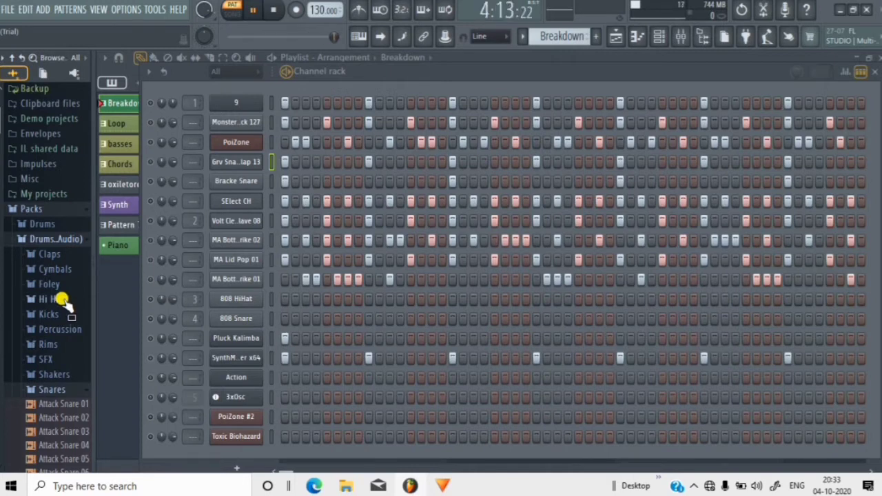
pyautogui.click(54, 375)
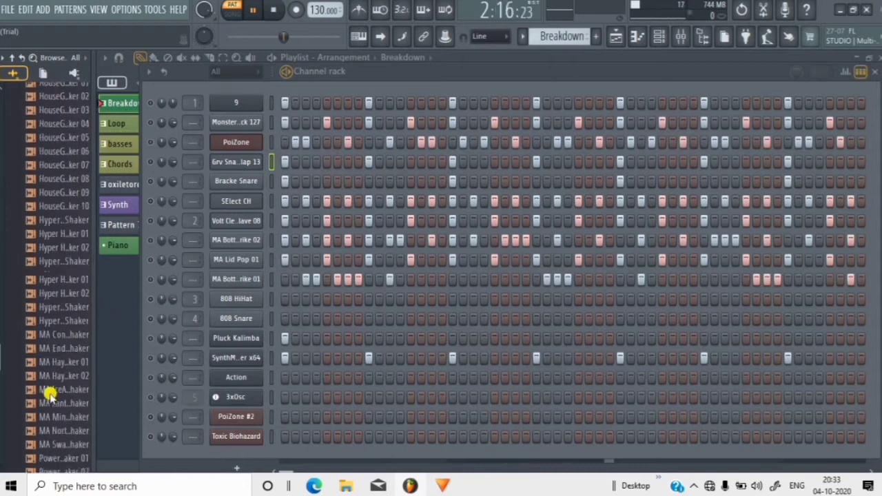
pyautogui.scroll(-1, 52, 396)
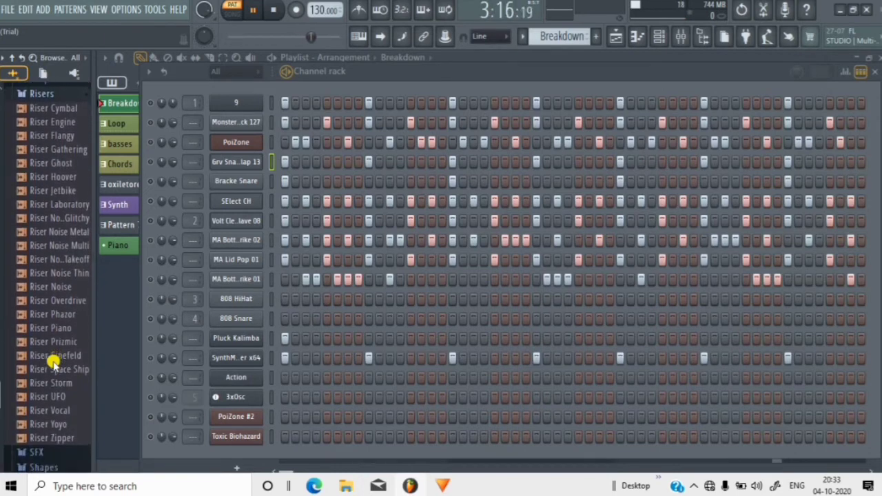
# Step: Check the contents of the Shapes, Loops, FLEX and Instruments packs
pyautogui.click(48, 354)
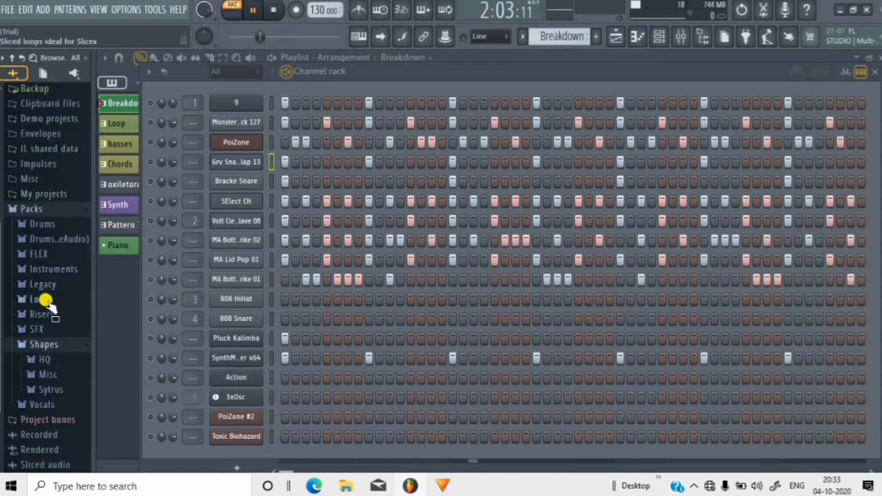
pyautogui.click(41, 298)
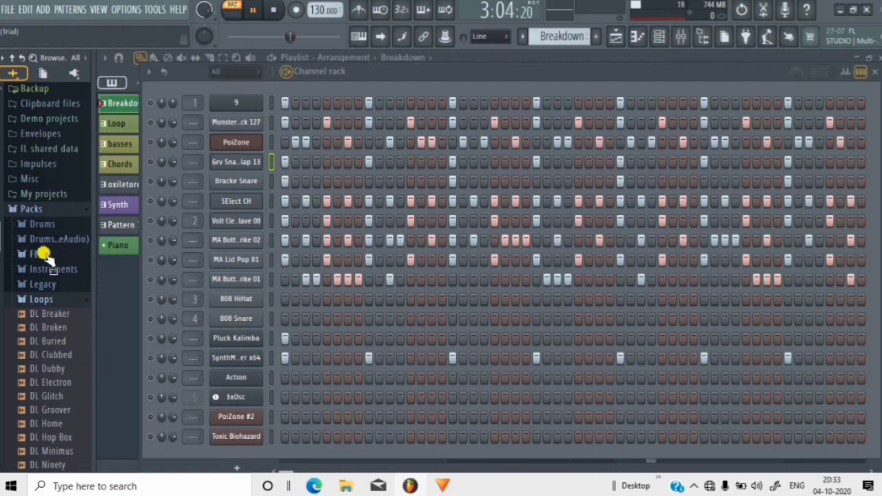
pyautogui.click(45, 255)
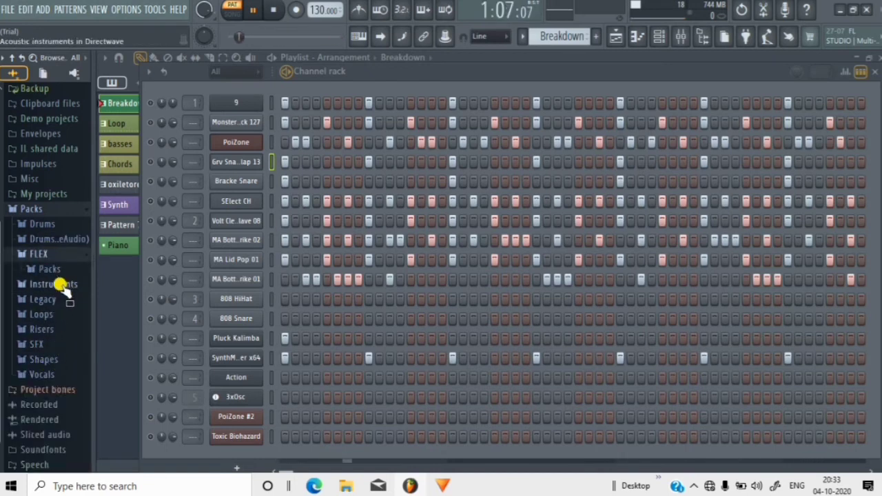
pyautogui.click(60, 286)
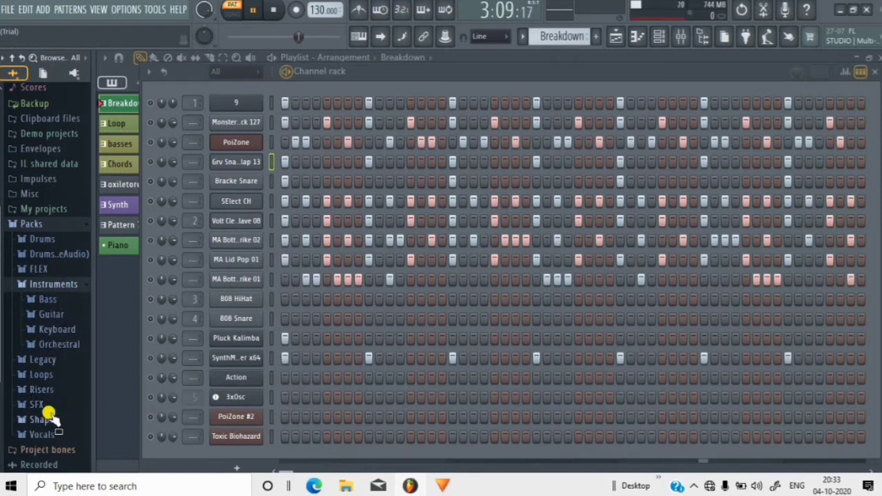
pyautogui.scroll(-3, 52, 410)
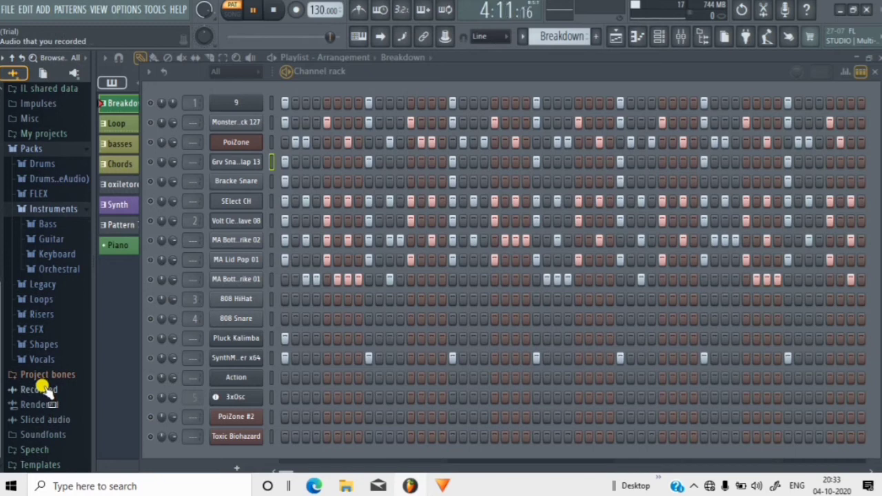
pyautogui.scroll(5, 45, 338)
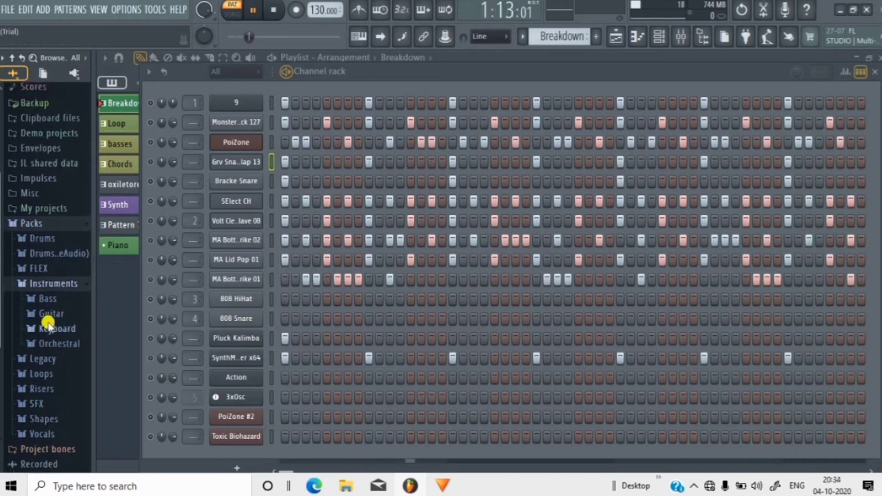
# Step: Open the Drums pack's Hats folder and audition the Bracke CH 1 and Bracke CH 2 samples with the Bracke Snare channel soloed
pyautogui.click(42, 273)
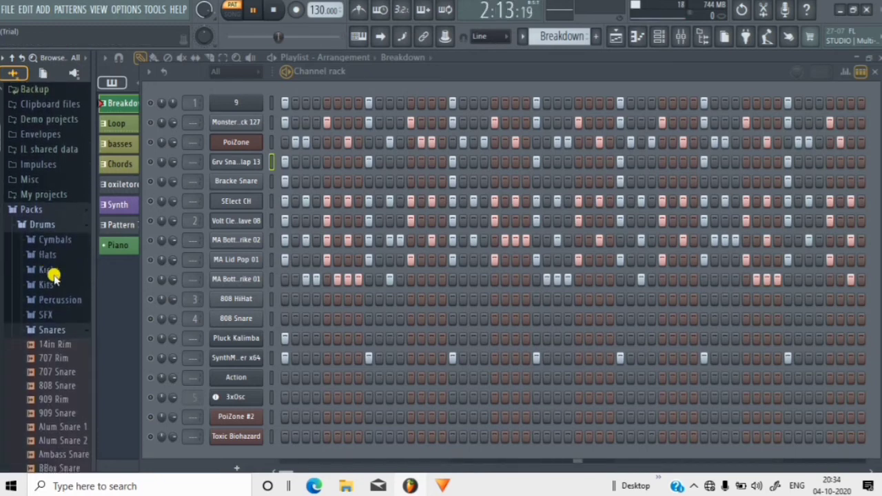
pyautogui.click(57, 256)
pyautogui.scroll(-5, 53, 236)
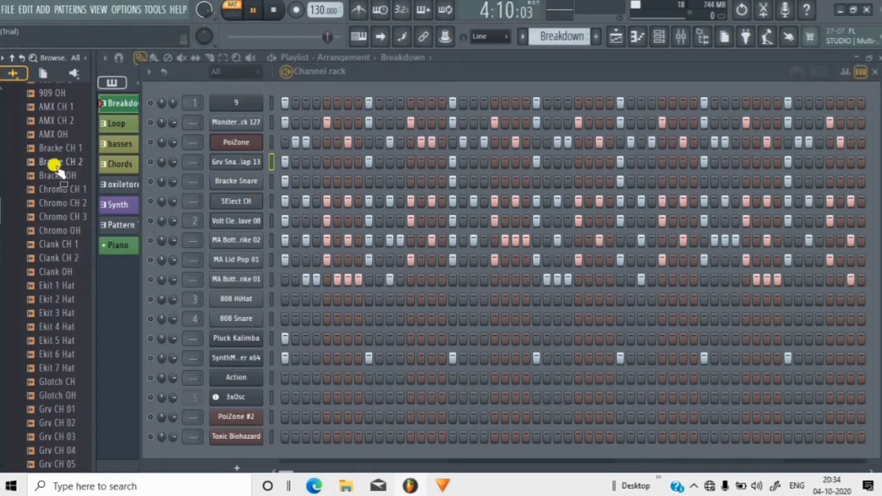
pyautogui.click(70, 150)
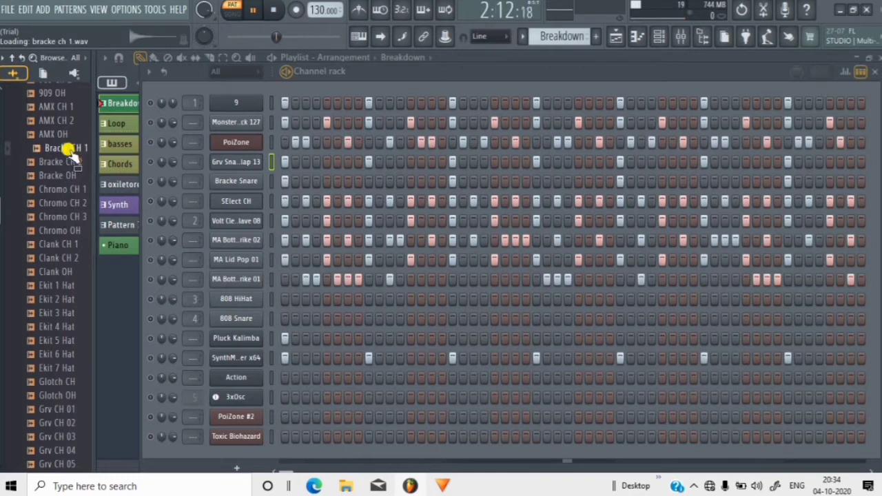
pyautogui.click(150, 181)
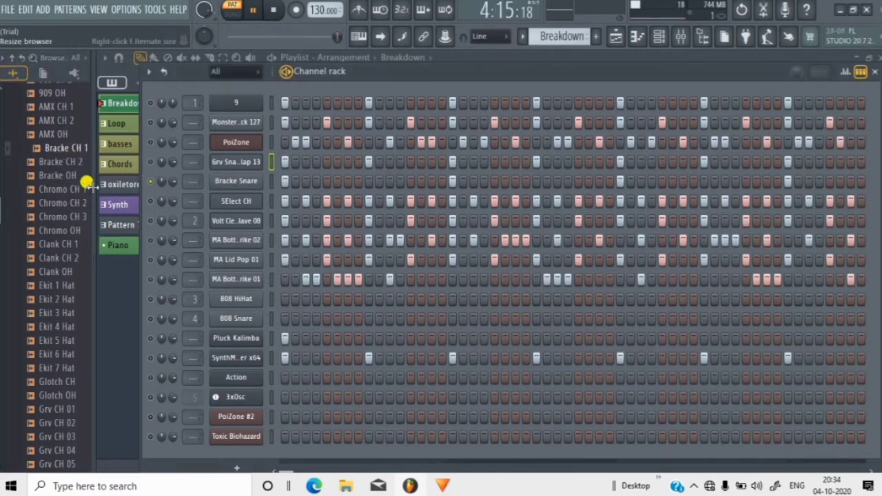
pyautogui.click(62, 162)
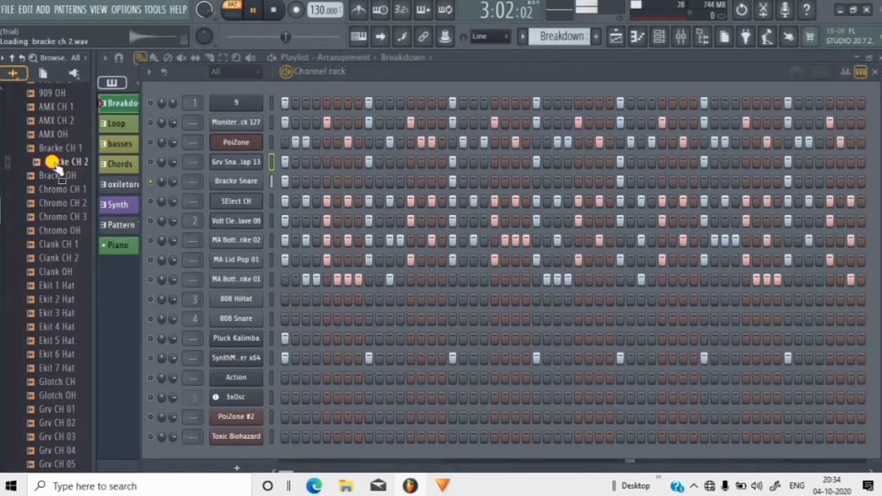
# Step: Audition the Bracke OH sample and look through the rest of the Drums pack's Hats folder
pyautogui.click(55, 177)
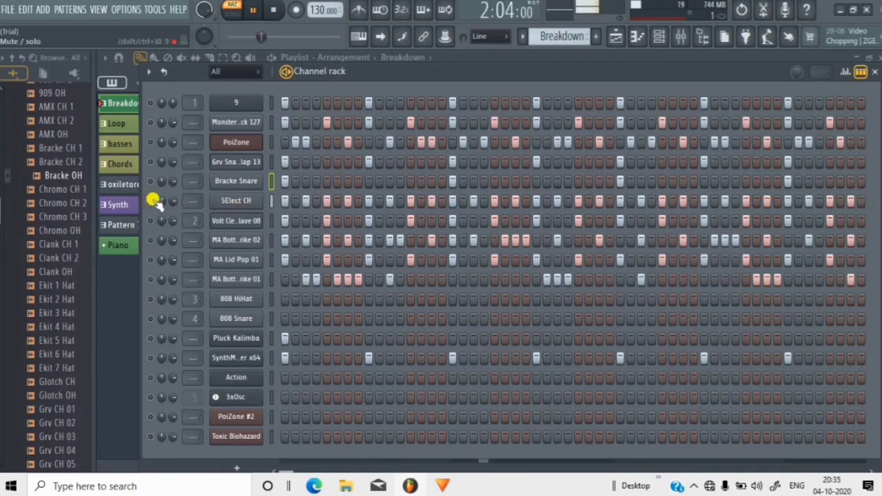
pyautogui.scroll(-1, 49, 215)
pyautogui.scroll(-10, 49, 215)
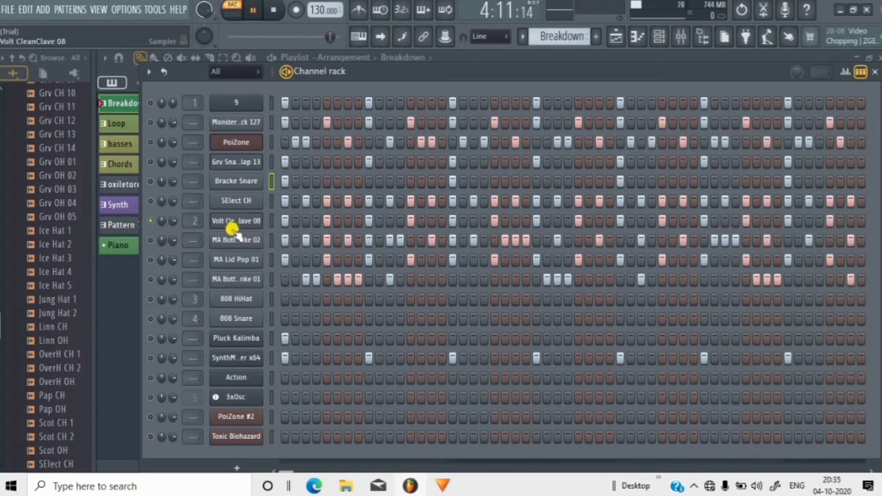
pyautogui.scroll(-9, 56, 310)
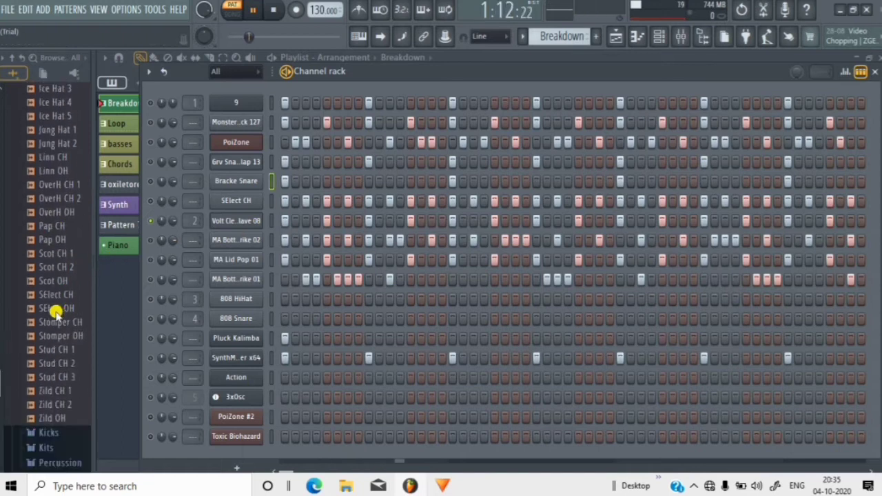
pyautogui.scroll(12, 60, 310)
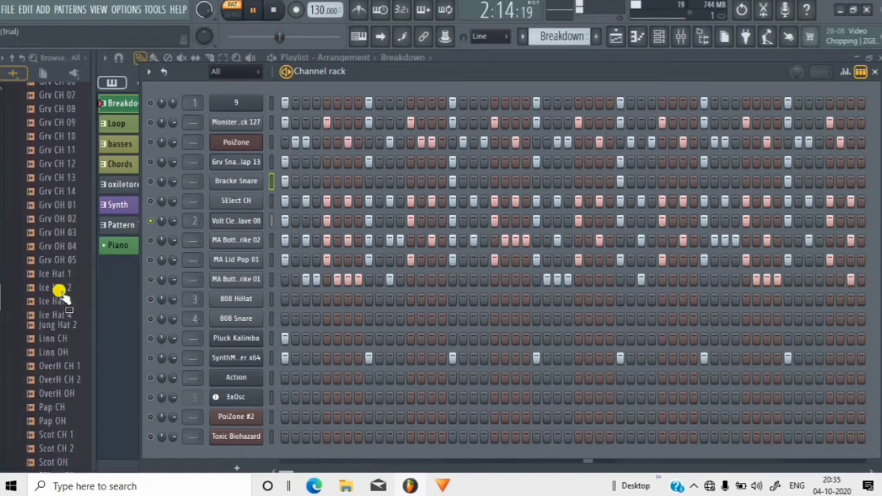
pyautogui.scroll(15, 60, 292)
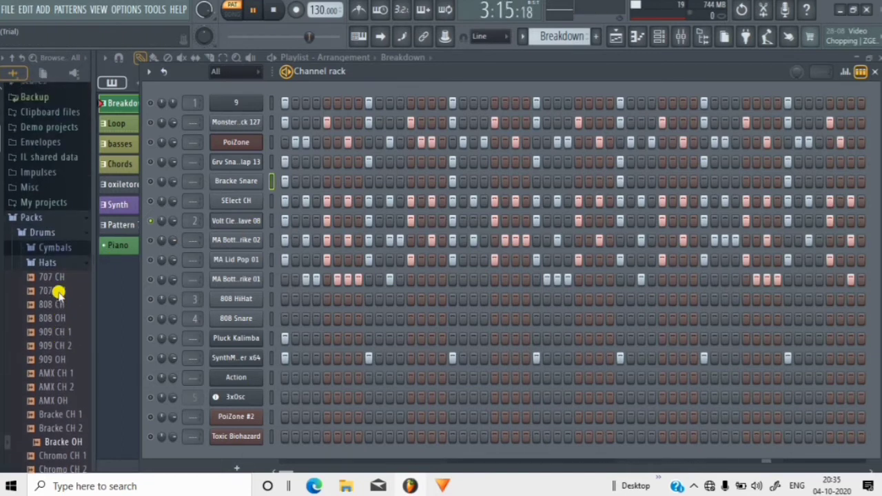
pyautogui.scroll(3, 58, 293)
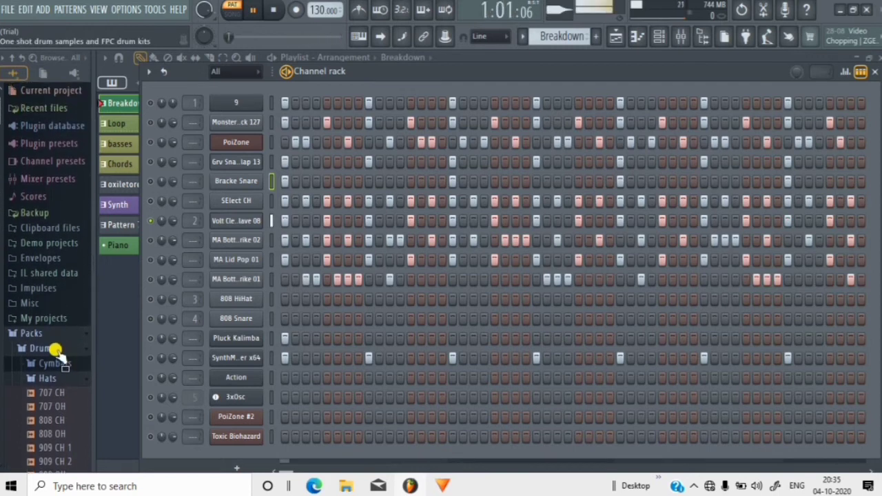
# Step: Collapse the Drums pack, open the Drums (ModeAudio) pack and look through its Collider, HouseG, Hyper and MA hat samples
pyautogui.click(52, 349)
pyautogui.scroll(-4, 36, 386)
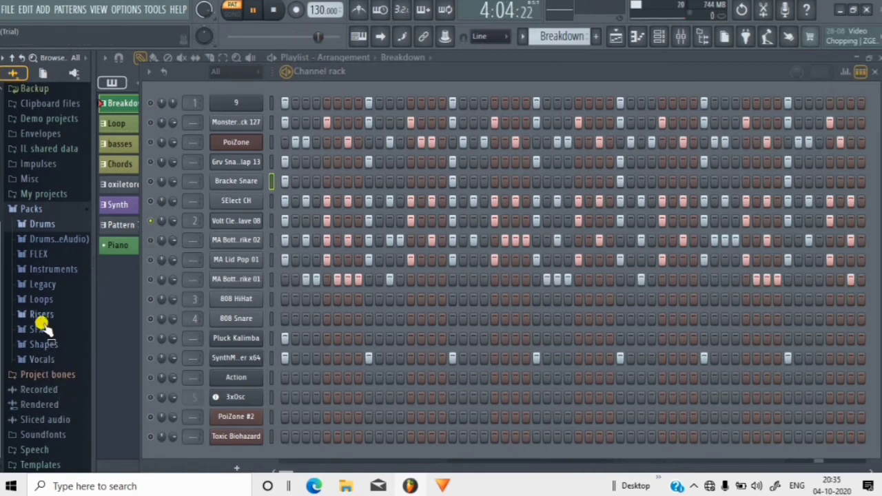
pyautogui.click(52, 240)
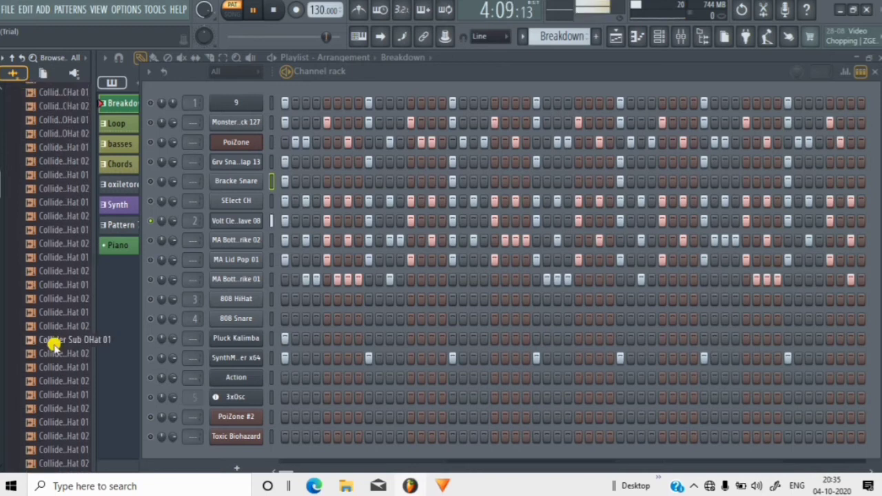
pyautogui.scroll(-3, 54, 345)
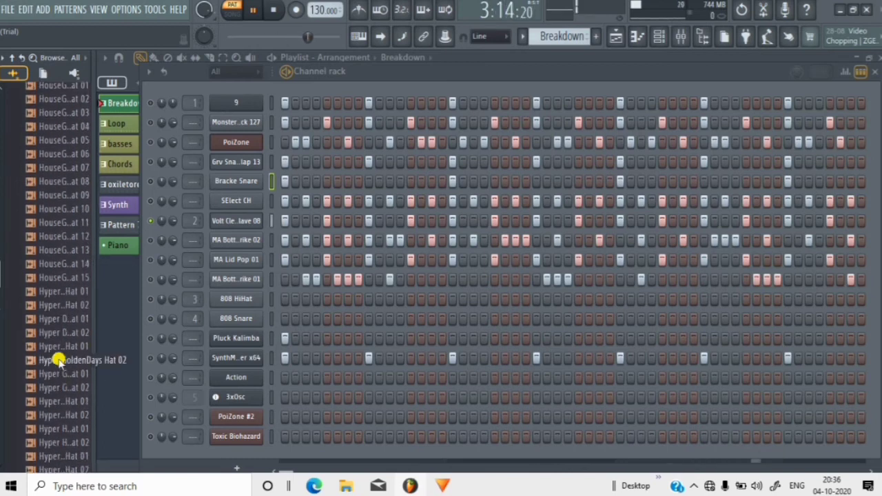
pyautogui.scroll(-2, 61, 372)
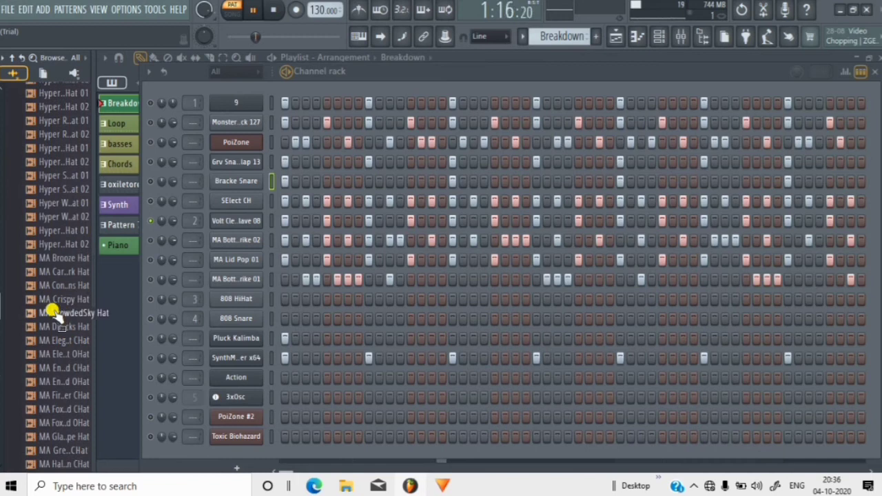
pyautogui.scroll(-1, 60, 359)
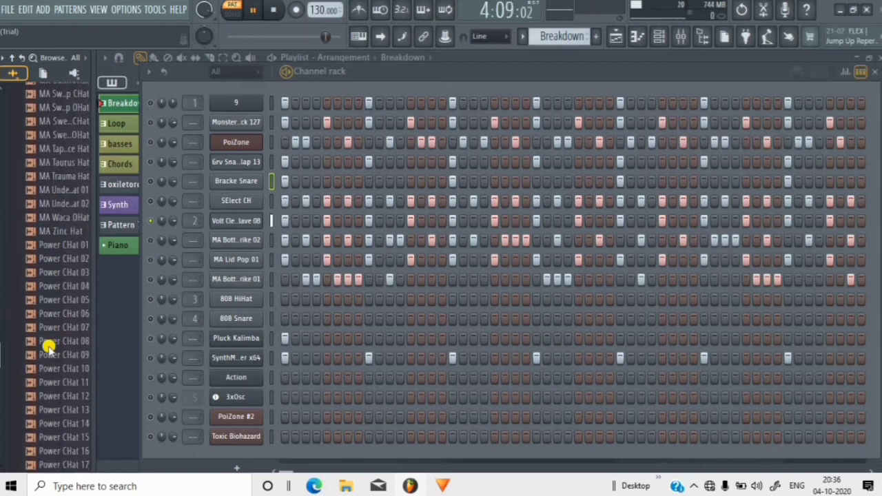
# Step: Find the Volt hat samples in the ModeAudio Hats folder and audition Volt CleanCHat 08
pyautogui.scroll(-9, 64, 351)
pyautogui.scroll(-13, 64, 414)
pyautogui.scroll(-6, 61, 416)
pyautogui.moveTo(62, 362); pyautogui.dragTo(153, 227)
pyautogui.click(69, 386)
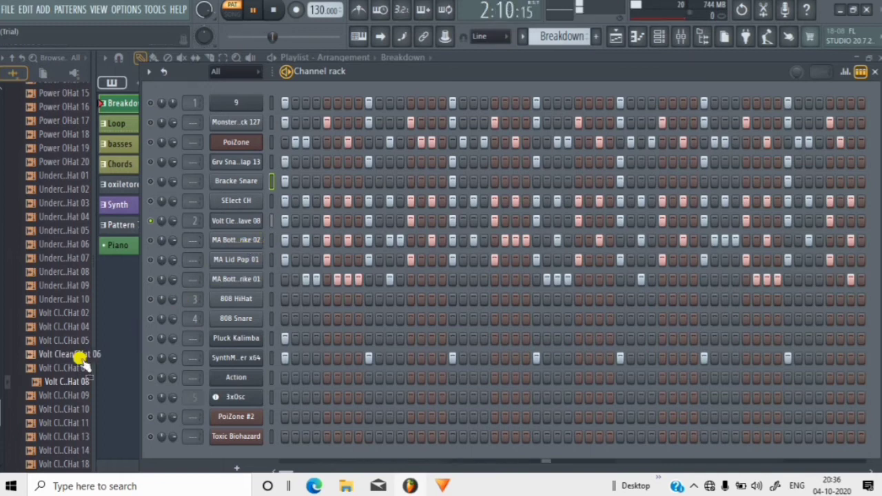
# Step: Check the neighbouring Underc and Volt hat samples and the remaining folders of the Drums (ModeAudio) pack
pyautogui.scroll(-3, 59, 408)
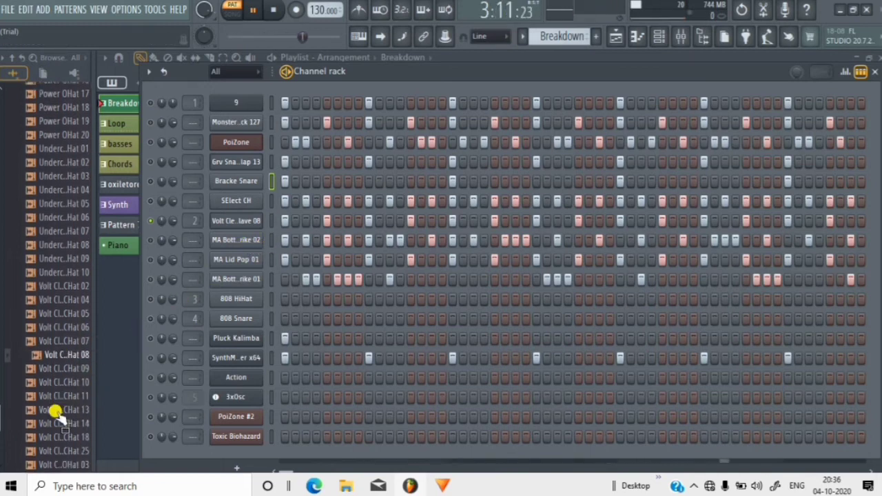
pyautogui.scroll(3, 58, 412)
pyautogui.scroll(7, 52, 386)
pyautogui.scroll(-5, 51, 376)
pyautogui.scroll(-15, 49, 374)
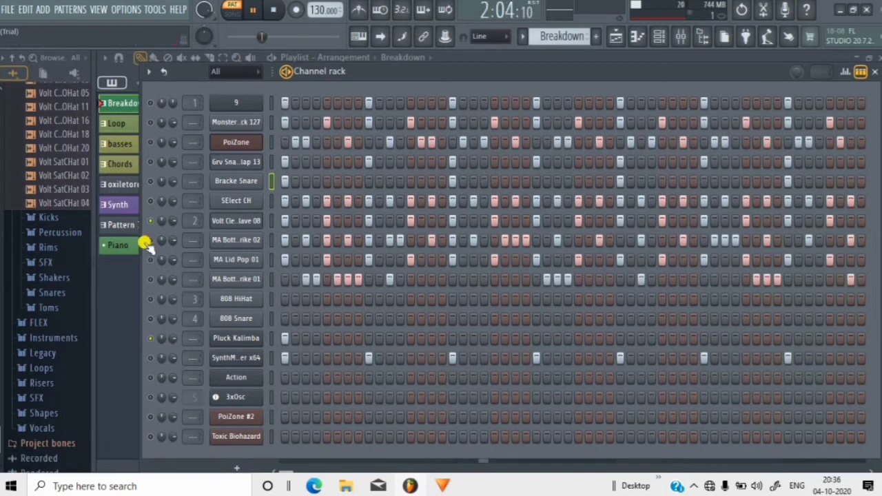
# Step: Show the Pluck Kalimba synth's full settings, reposition its window and close it again
pyautogui.click(237, 339)
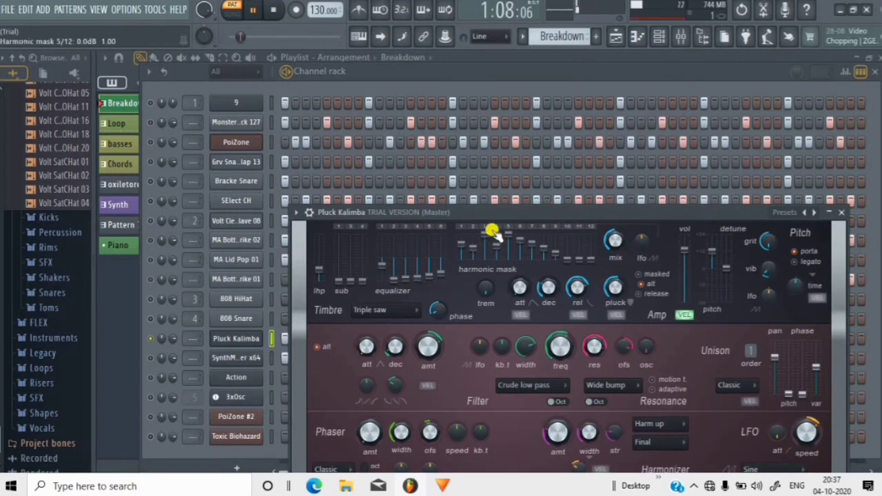
pyautogui.moveTo(581, 212); pyautogui.dragTo(611, 91)
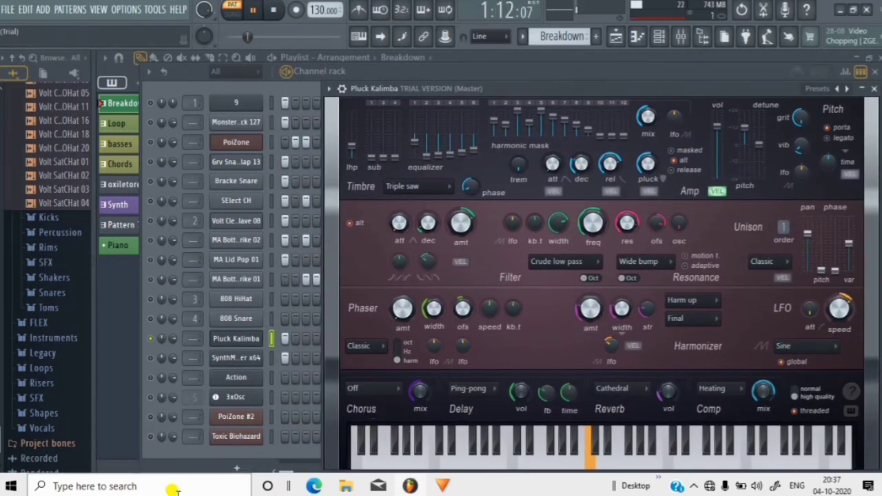
pyautogui.click(873, 89)
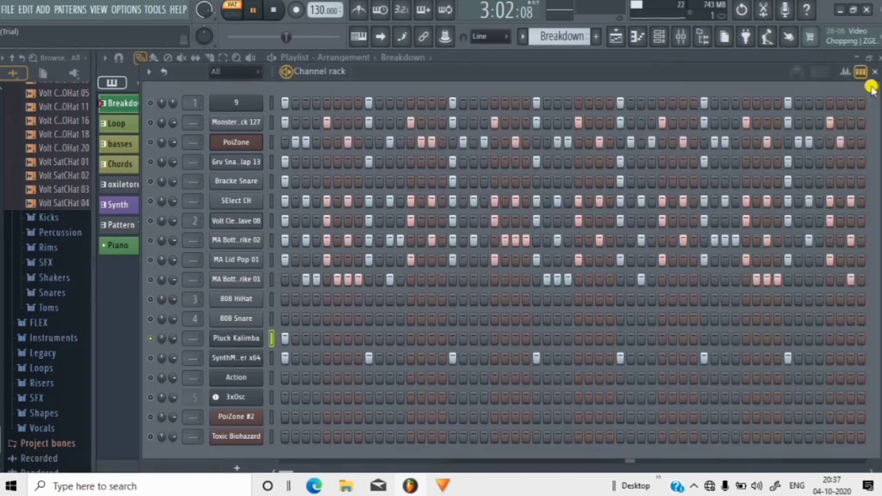
# Step: Show the SynthMaster Player's drum preset, unmute its channel and mute the Pluck Kalimba channel
pyautogui.click(227, 359)
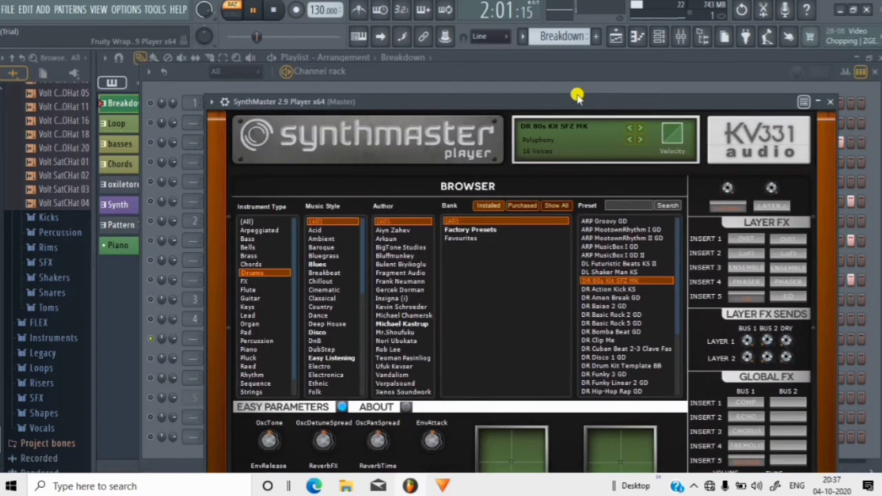
pyautogui.moveTo(567, 101); pyautogui.dragTo(605, 76)
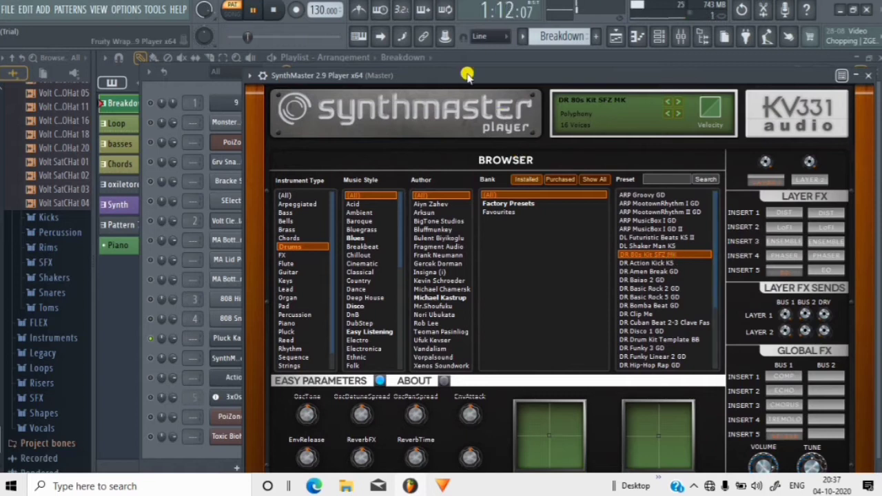
pyautogui.moveTo(467, 77); pyautogui.dragTo(644, 78)
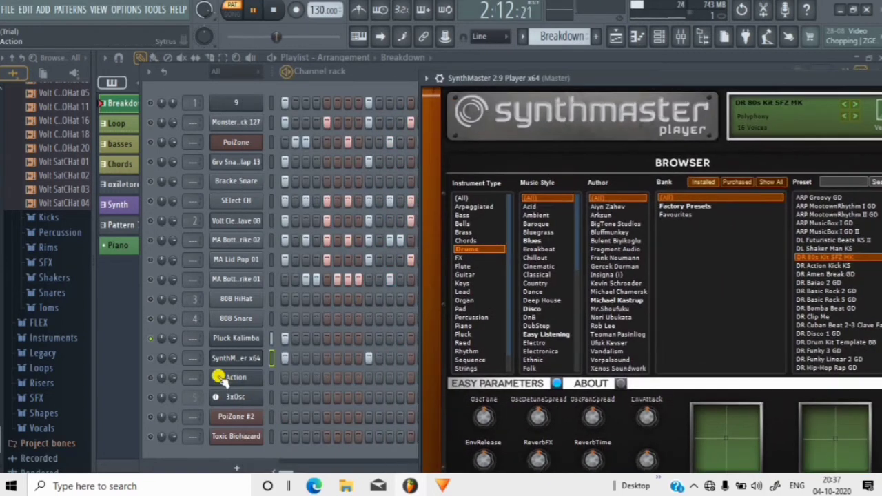
pyautogui.click(148, 359)
pyautogui.click(148, 338)
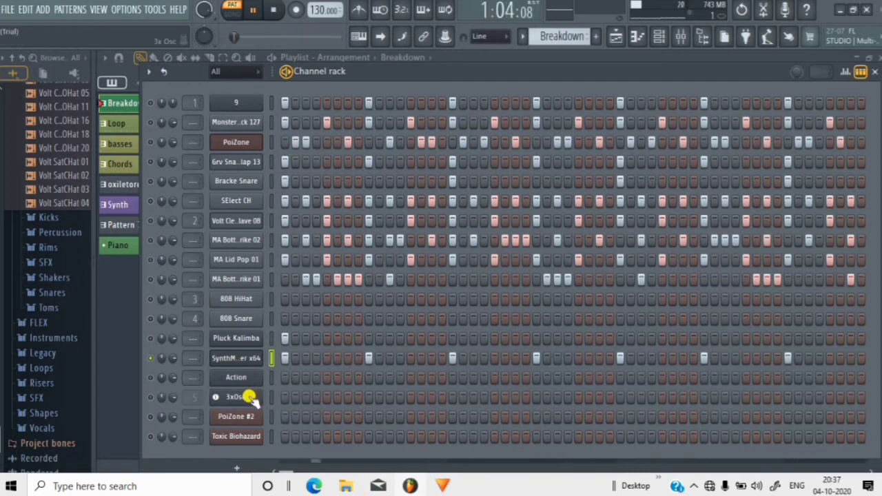
# Step: Show the Action channel's full Sytrus settings and unmute the Action channel
pyautogui.click(235, 379)
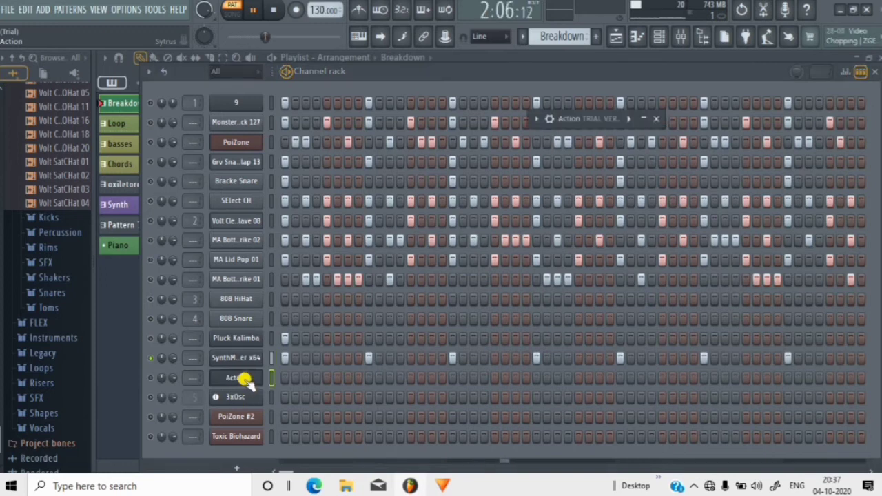
pyautogui.click(246, 380)
pyautogui.click(246, 380)
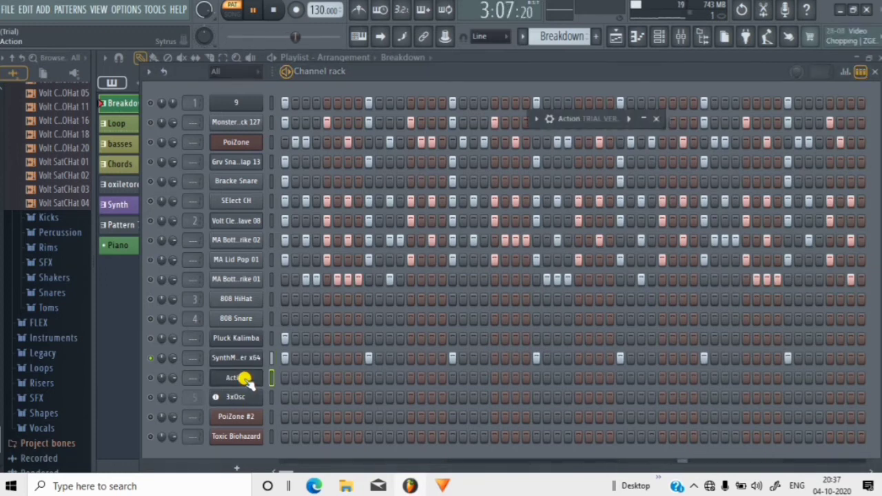
pyautogui.doubleClick(642, 119)
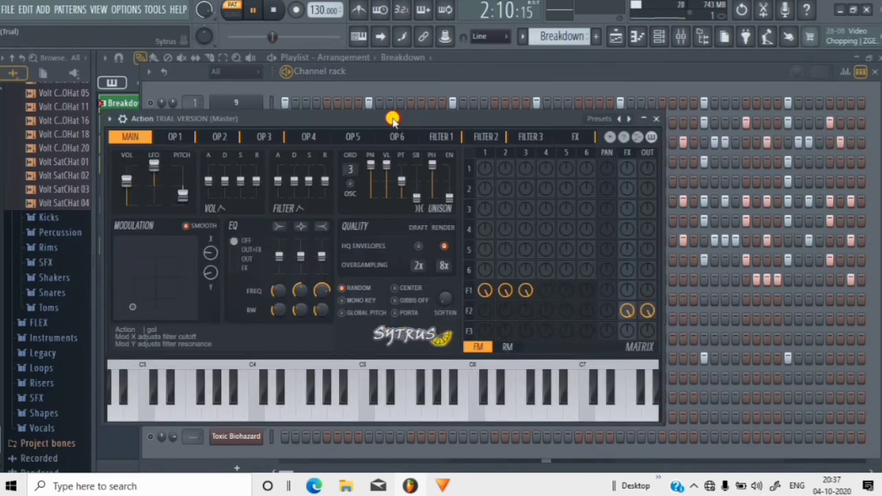
pyautogui.moveTo(391, 119); pyautogui.dragTo(557, 111)
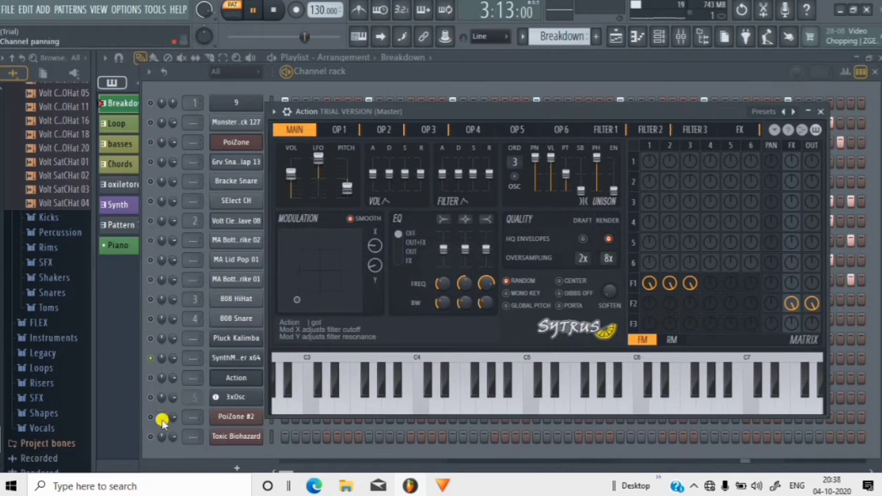
pyautogui.click(151, 378)
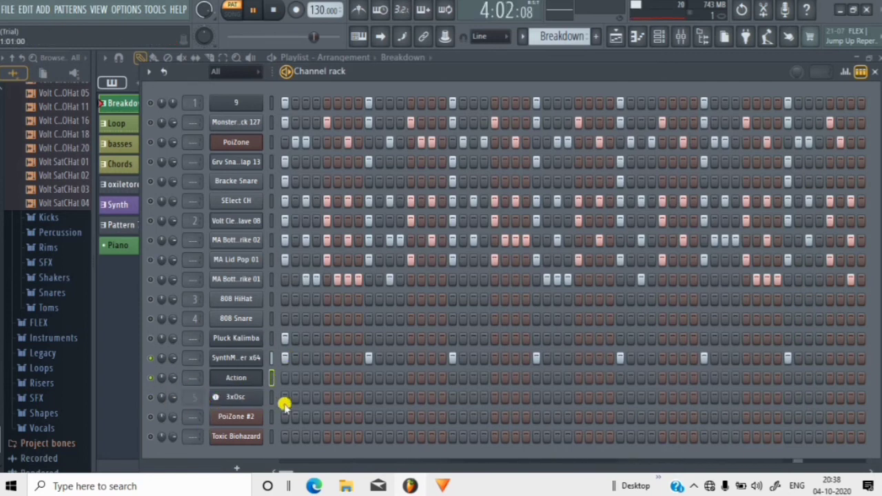
# Step: Review the 3xOsc channel's volume envelope and the PoiZone #2 synth's PAD String Machine preset, leaving PoiZone #2 minimized
pyautogui.click(228, 399)
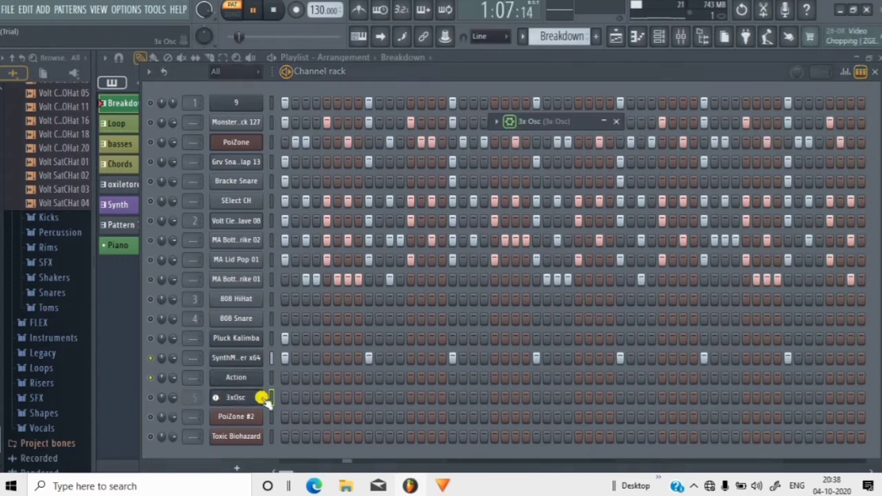
pyautogui.click(605, 123)
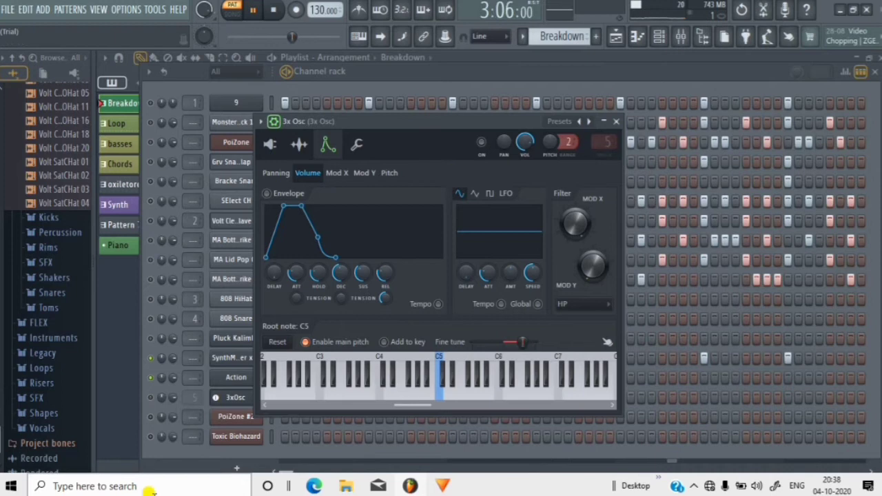
pyautogui.click(233, 419)
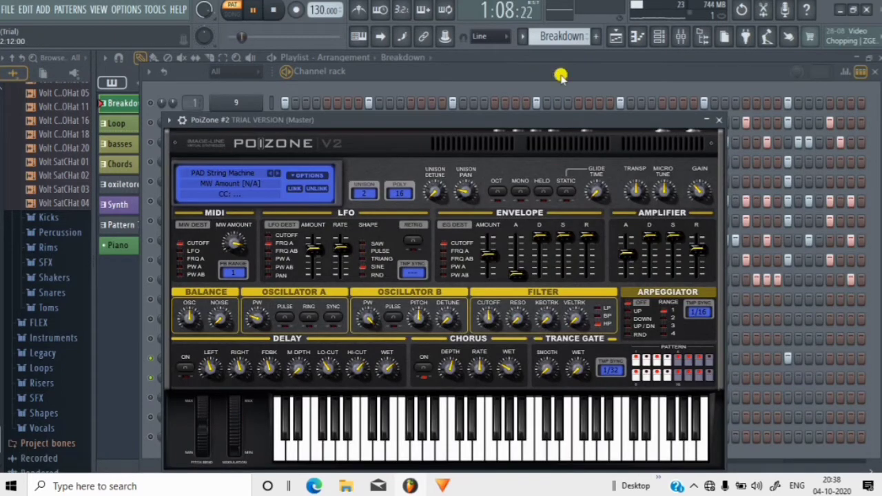
pyautogui.moveTo(619, 119); pyautogui.dragTo(861, 57)
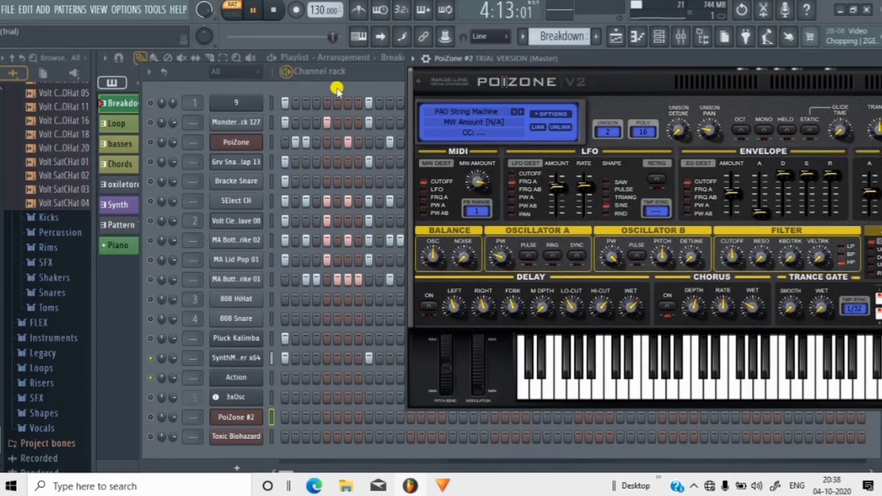
pyautogui.moveTo(594, 64); pyautogui.dragTo(497, 135)
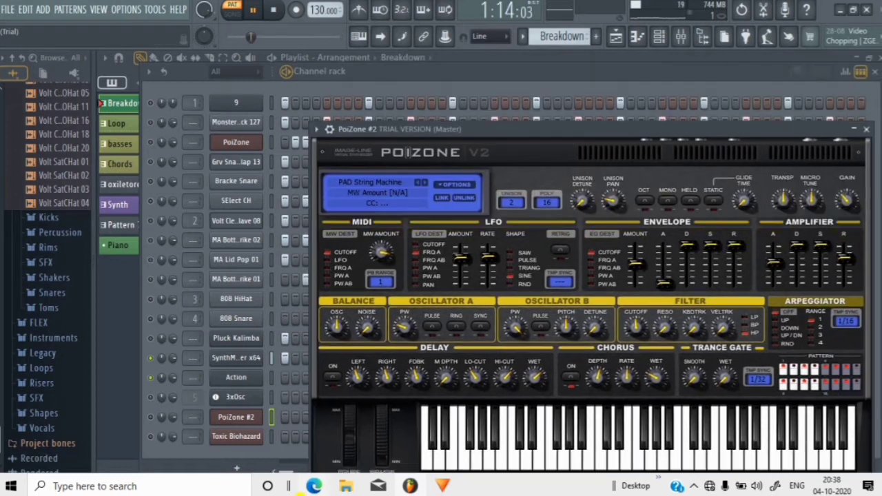
pyautogui.moveTo(604, 129); pyautogui.dragTo(421, 130)
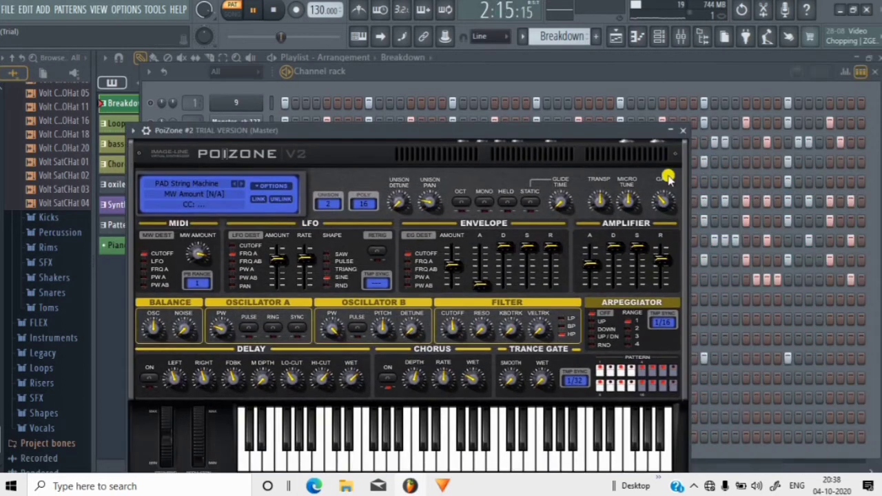
pyautogui.click(671, 130)
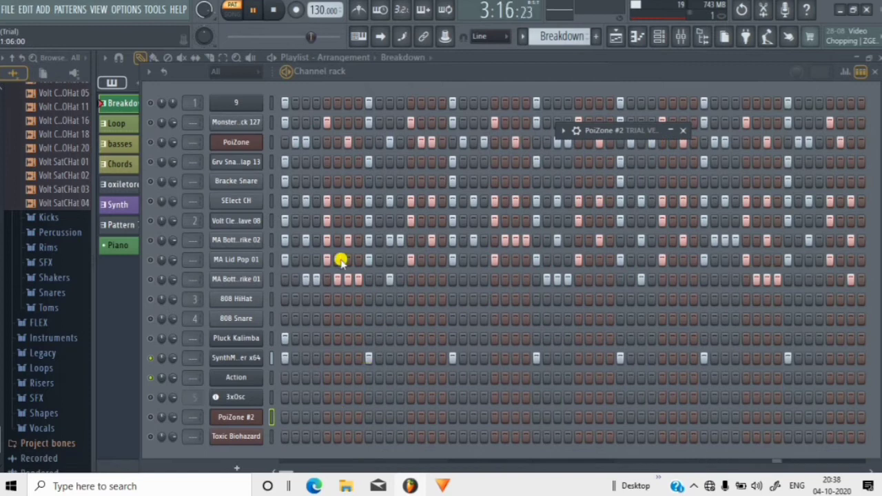
pyautogui.doubleClick(673, 133)
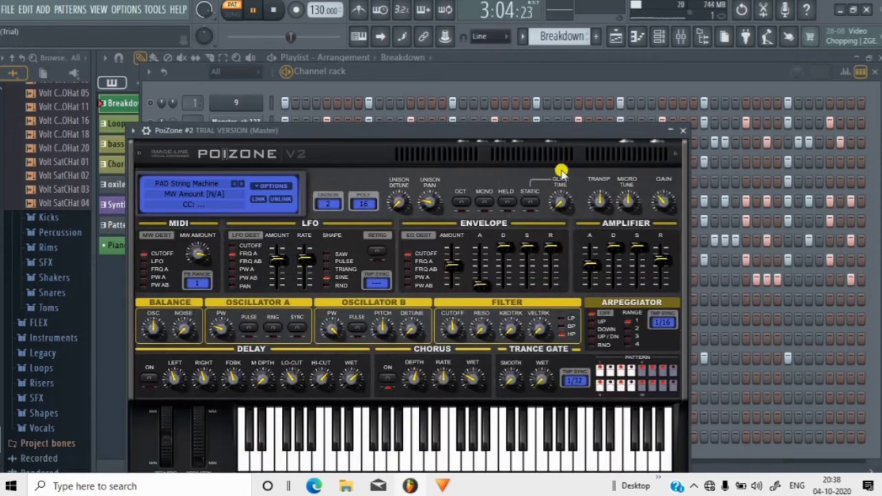
pyautogui.doubleClick(676, 130)
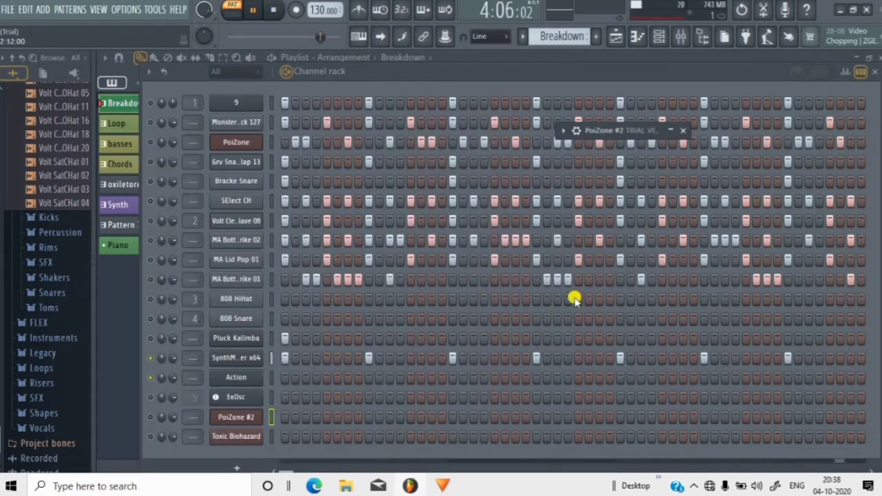
# Step: Switch to the Loop pattern and play it in the channel rack to review its step fills
pyautogui.click(525, 39)
pyautogui.click(545, 67)
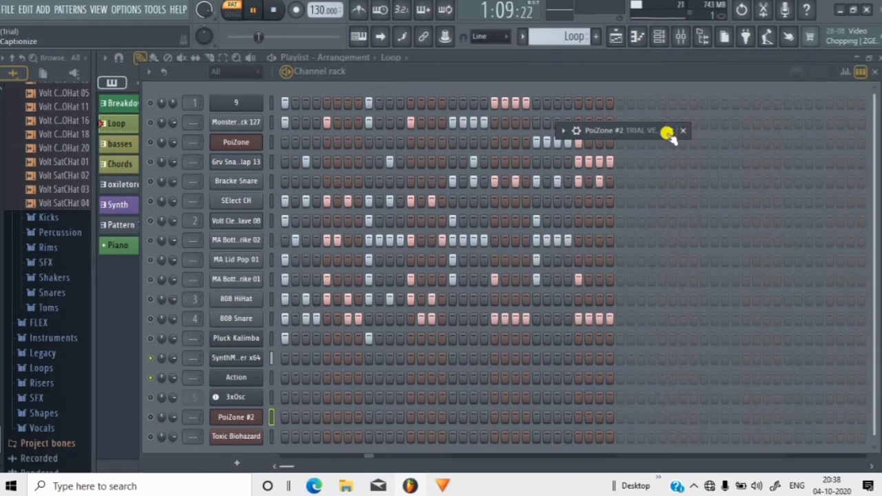
pyautogui.click(288, 71)
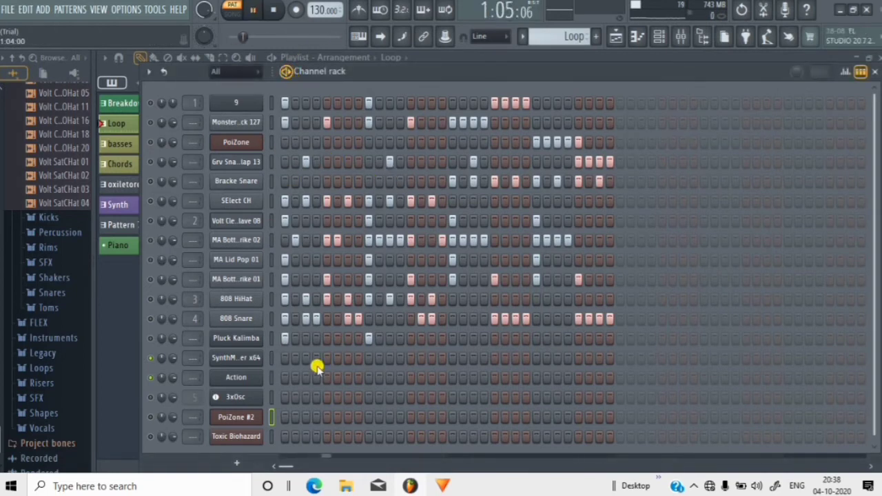
pyautogui.scroll(-1, 331, 325)
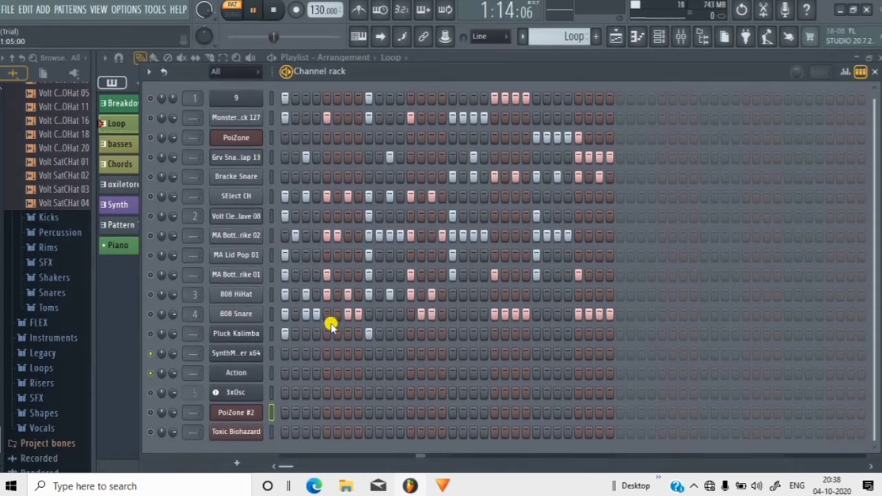
# Step: Show the Loop pattern's place and options in the playlist and start playback in song mode
pyautogui.click(616, 36)
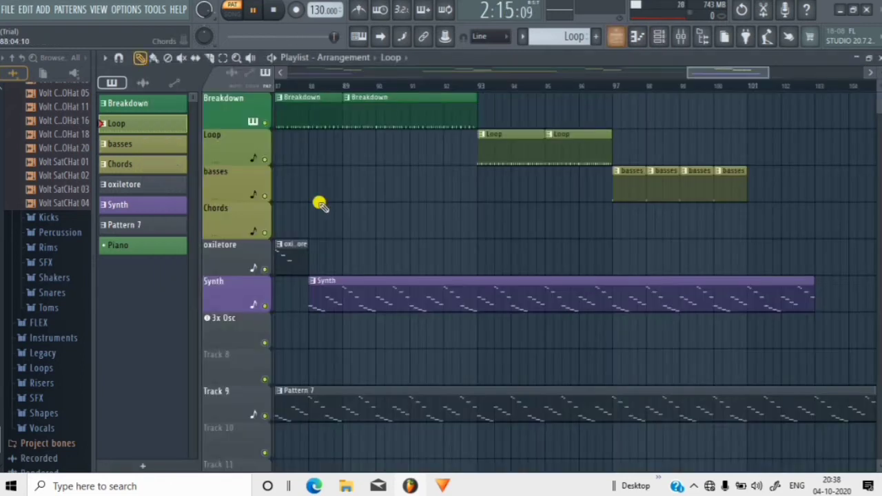
pyautogui.rightClick(133, 125)
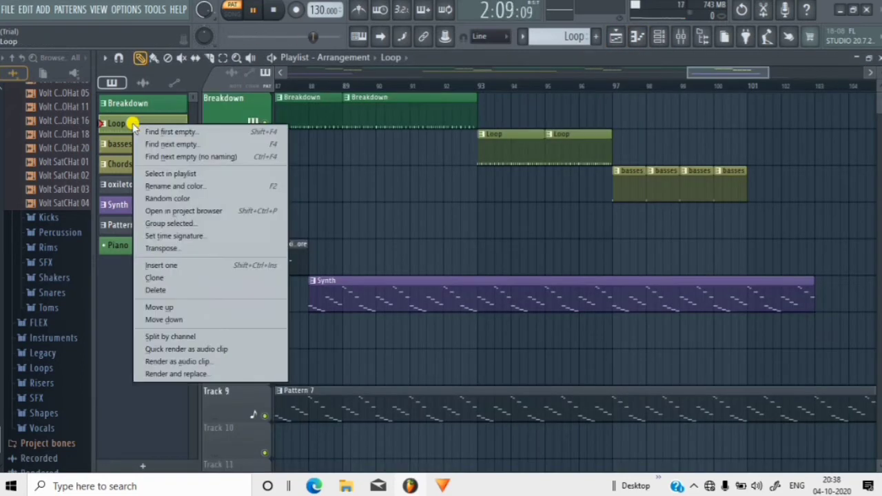
pyautogui.click(271, 57)
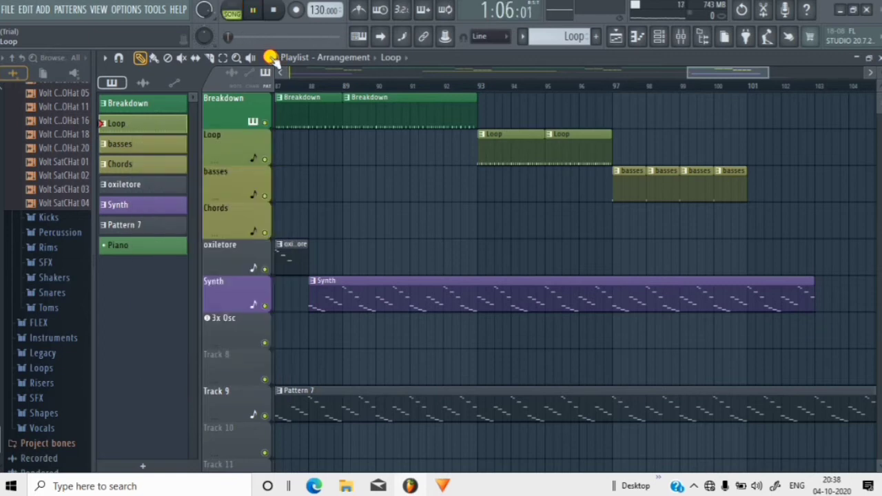
# Step: Unmute all channels in the Loop pattern's channel rack while the song plays
pyautogui.click(662, 38)
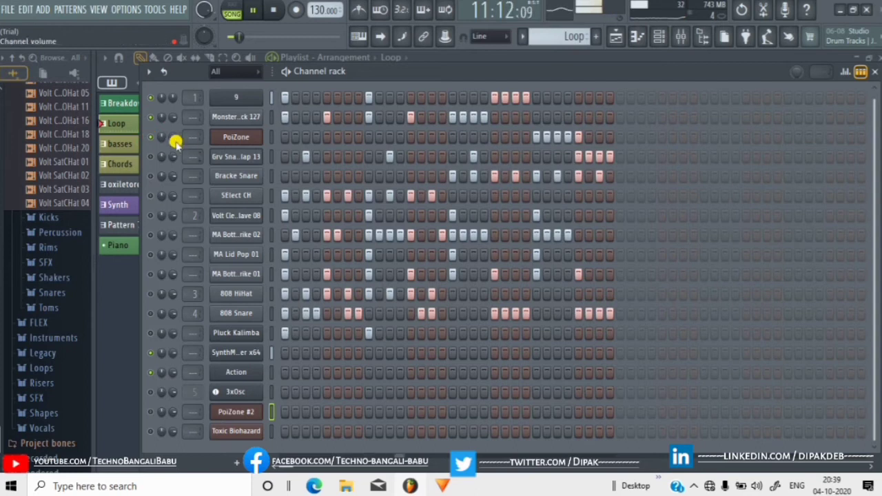
pyautogui.click(151, 117)
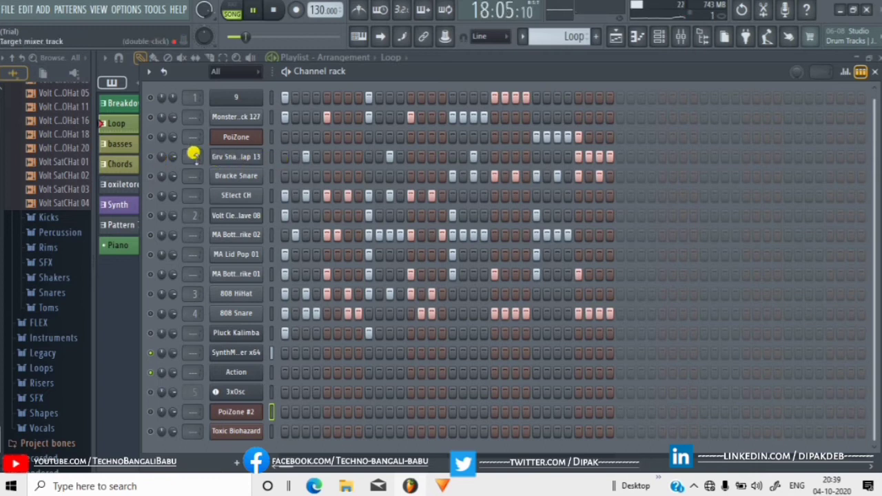
pyautogui.click(151, 158)
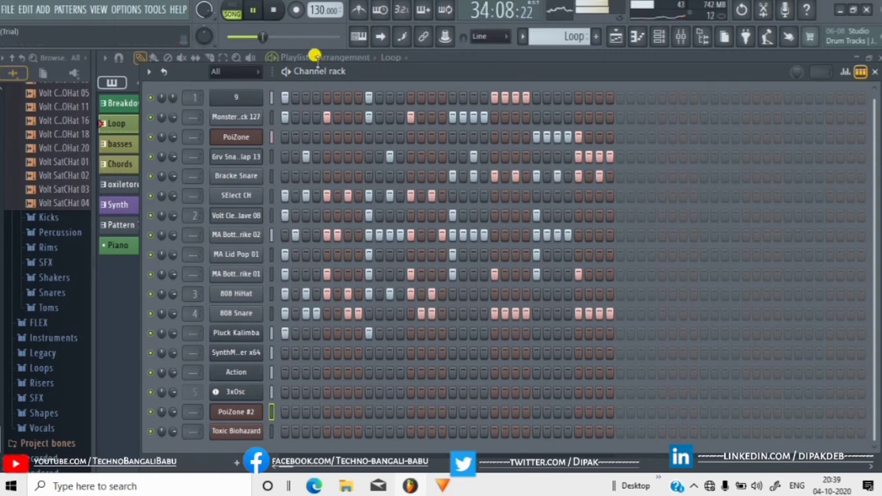
# Step: Play the Loop pattern with every channel audible, return to the playlist in song mode and pause playback
pyautogui.press('l')
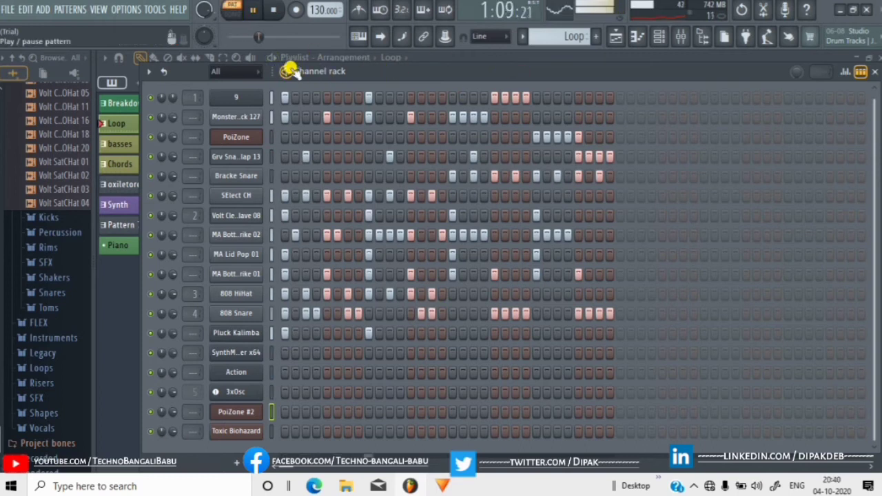
pyautogui.click(637, 36)
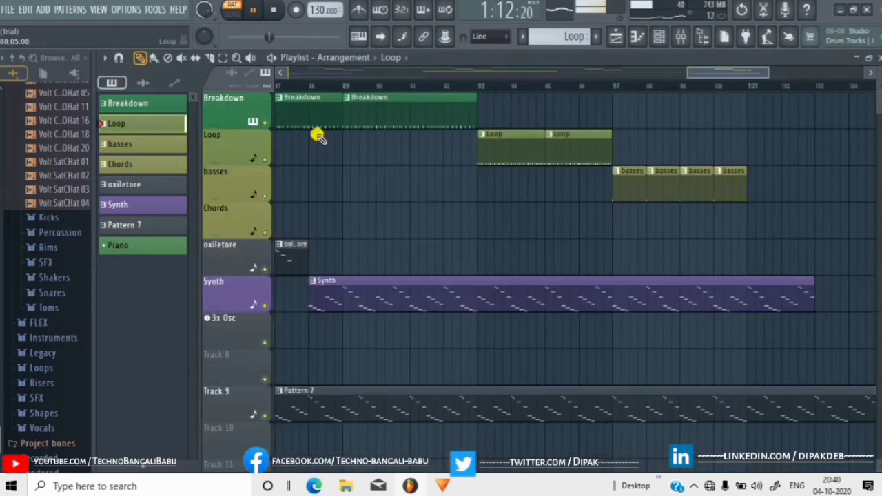
pyautogui.click(236, 14)
pyautogui.press('space')
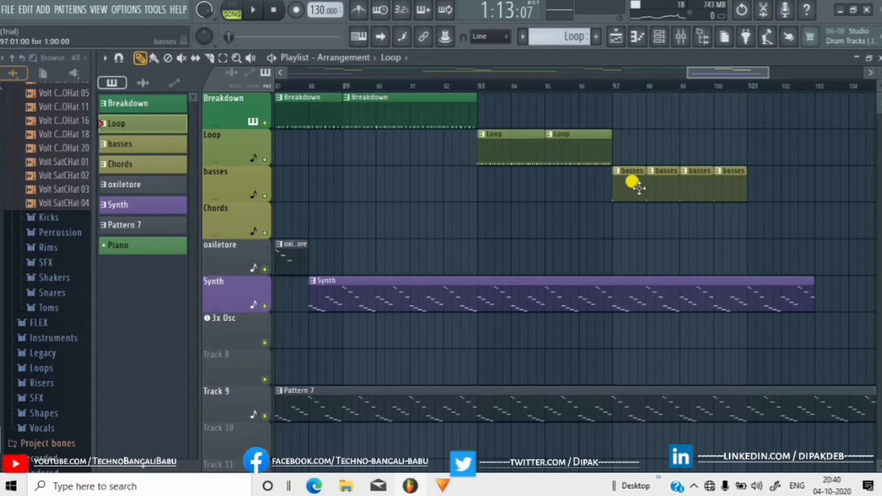
# Step: Select the basses pattern, review its single step on channel 9 and play it briefly in pattern mode
pyautogui.click(138, 145)
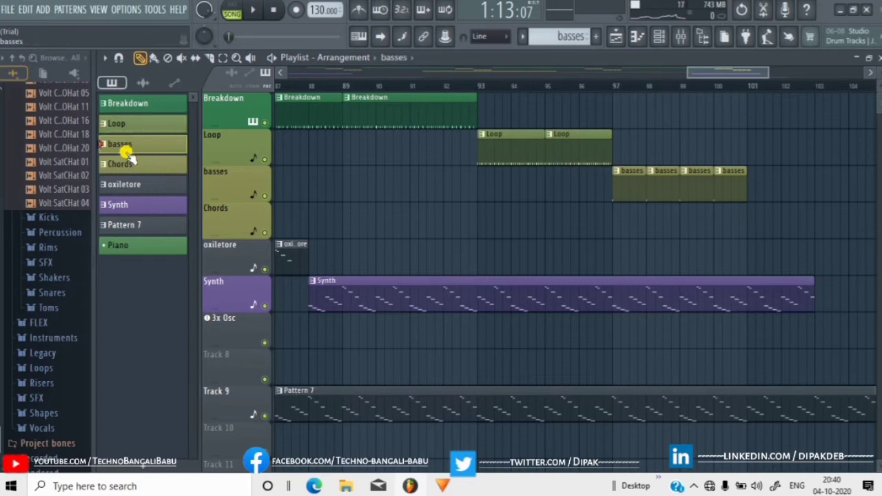
pyautogui.click(659, 38)
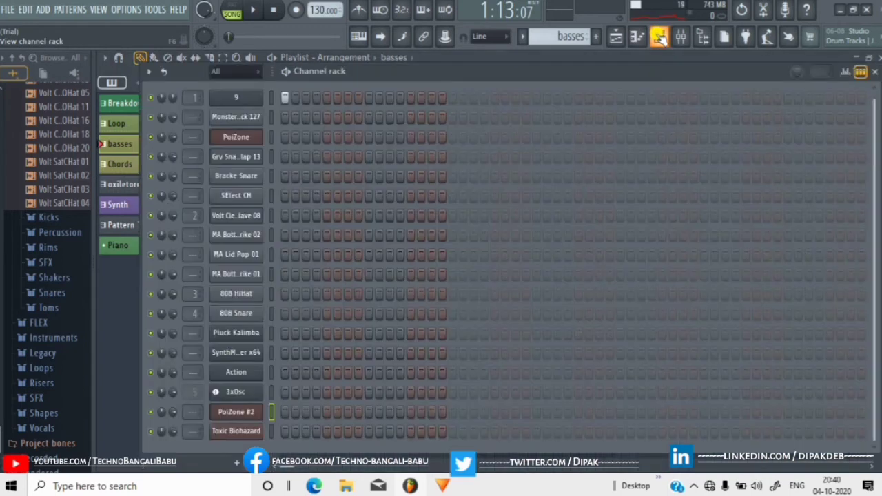
pyautogui.scroll(1, 242, 289)
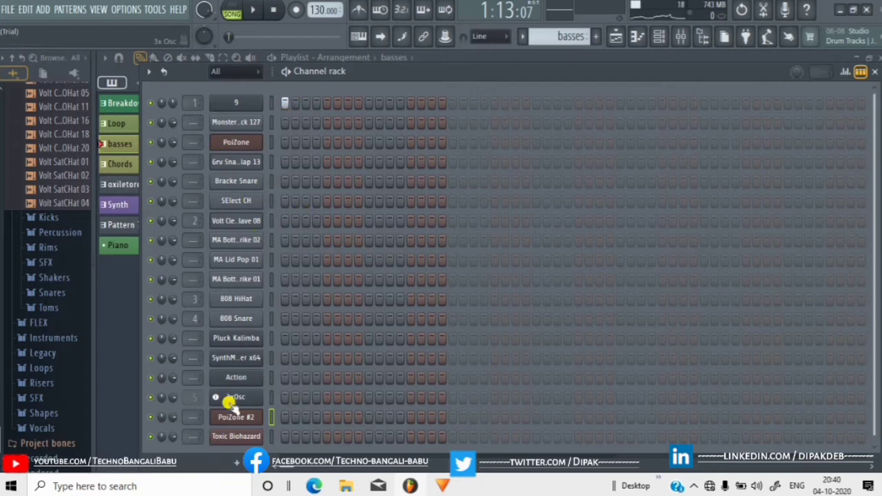
pyautogui.scroll(-1, 233, 420)
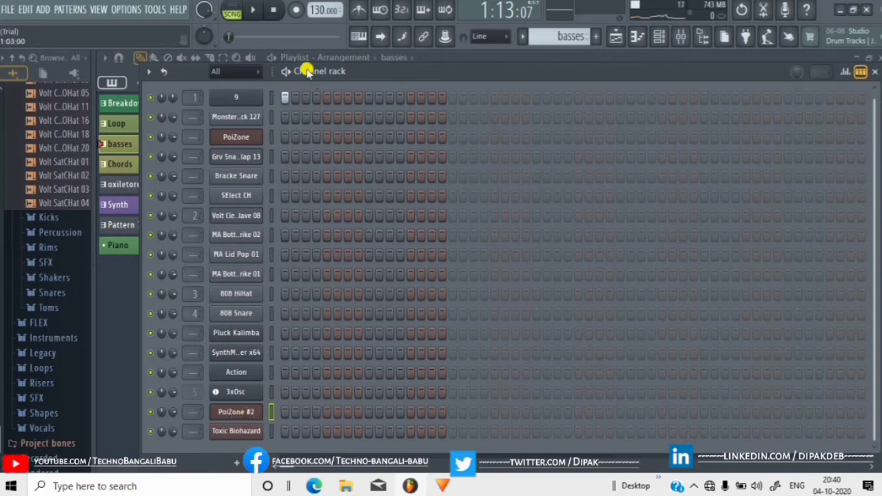
pyautogui.press('space')
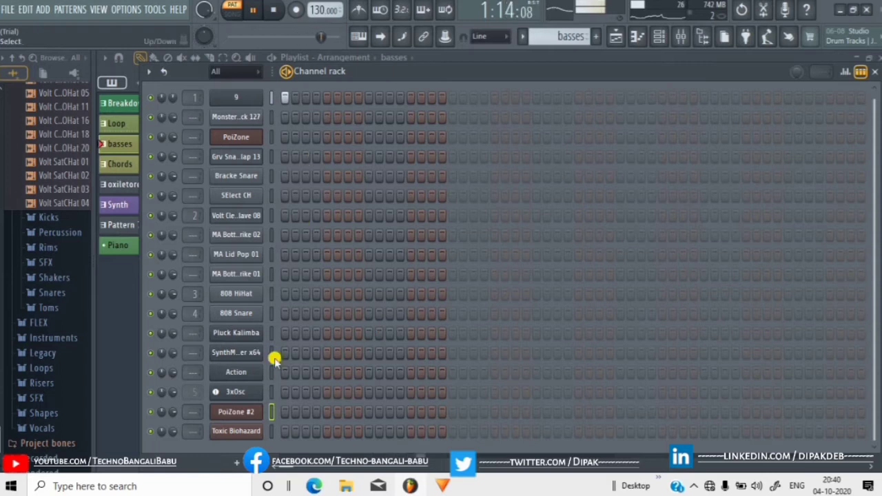
pyautogui.press('space')
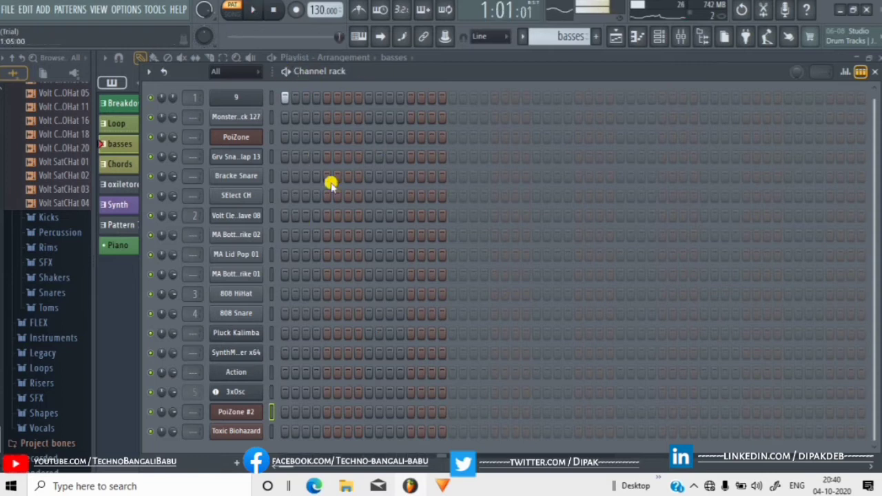
# Step: Switch to the Chords pattern and examine the Action channel's notes in the piano roll
pyautogui.click(523, 36)
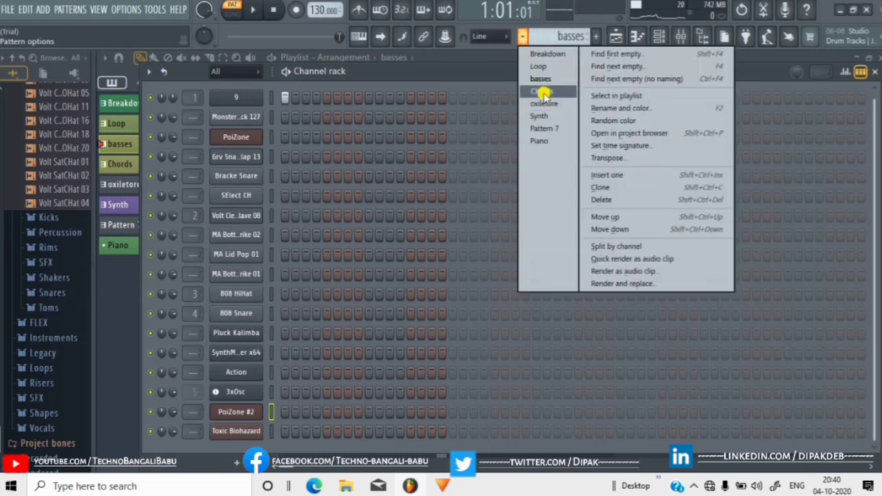
pyautogui.click(542, 91)
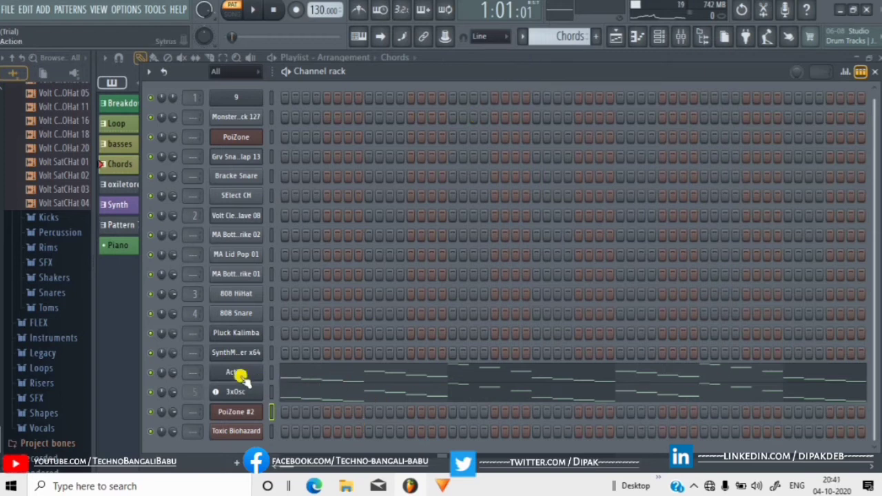
pyautogui.click(305, 373)
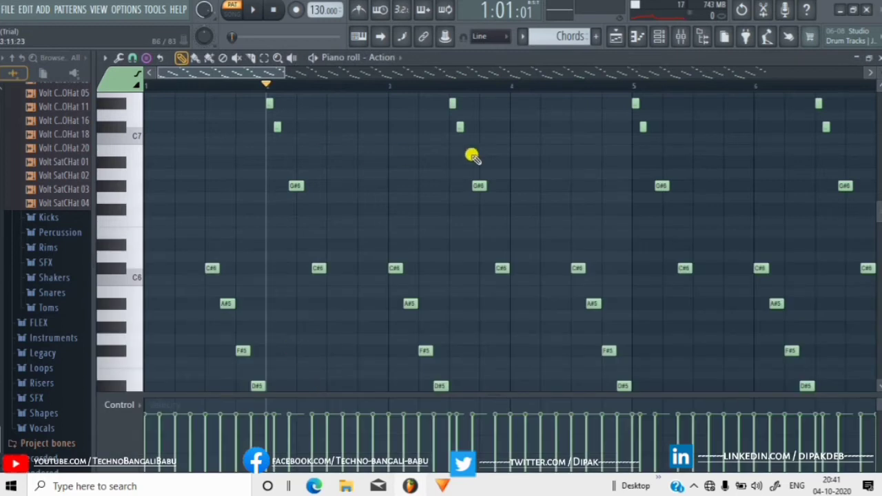
pyautogui.scroll(3, 142, 283)
pyautogui.scroll(-5, 142, 281)
pyautogui.scroll(-4, 153, 285)
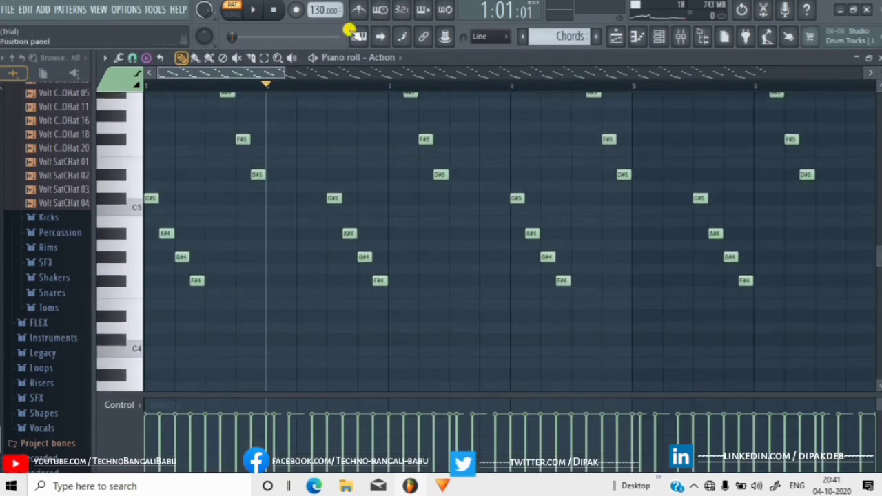
# Step: Play the Chords pattern while following the Action notes, and pause it
pyautogui.click(314, 58)
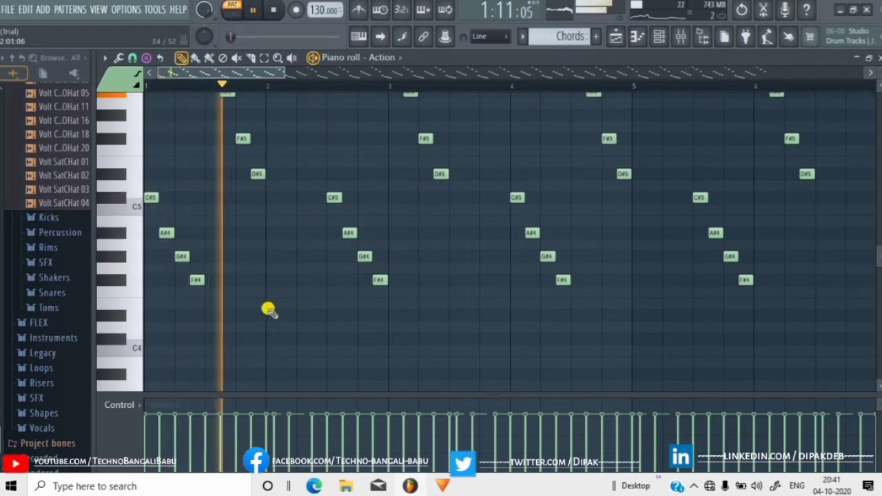
pyautogui.scroll(5, 236, 240)
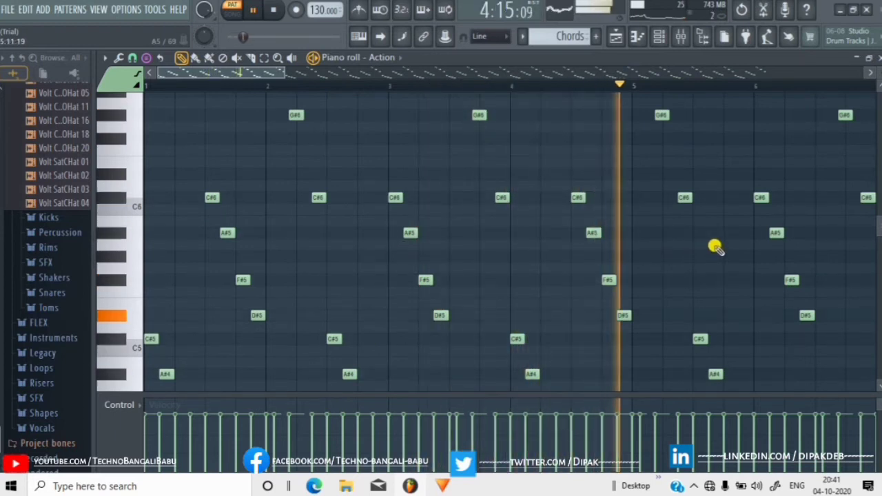
pyautogui.click(315, 57)
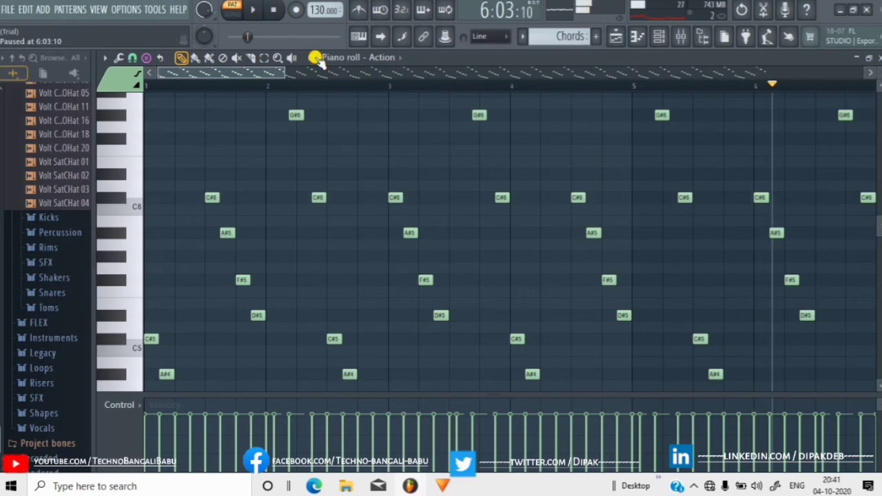
# Step: Show the 3xOsc channel's volume envelope, open its notes in the piano roll and play the Chords pattern briefly
pyautogui.click(659, 38)
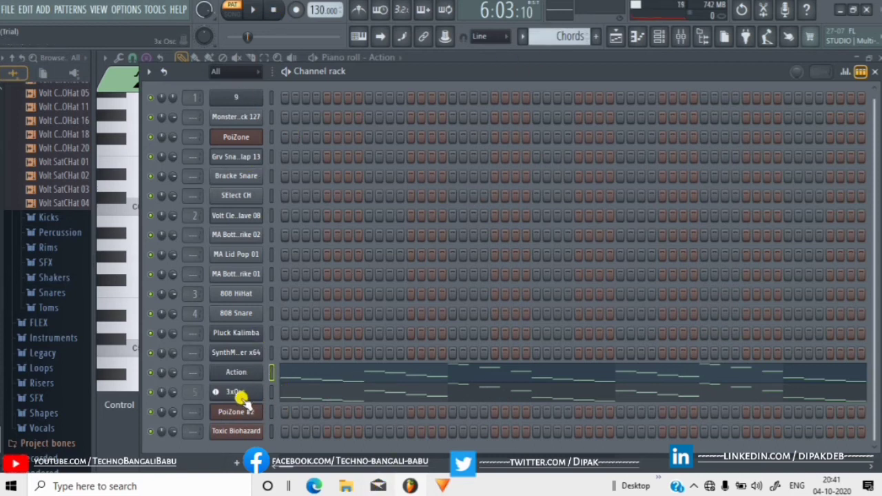
pyautogui.click(236, 393)
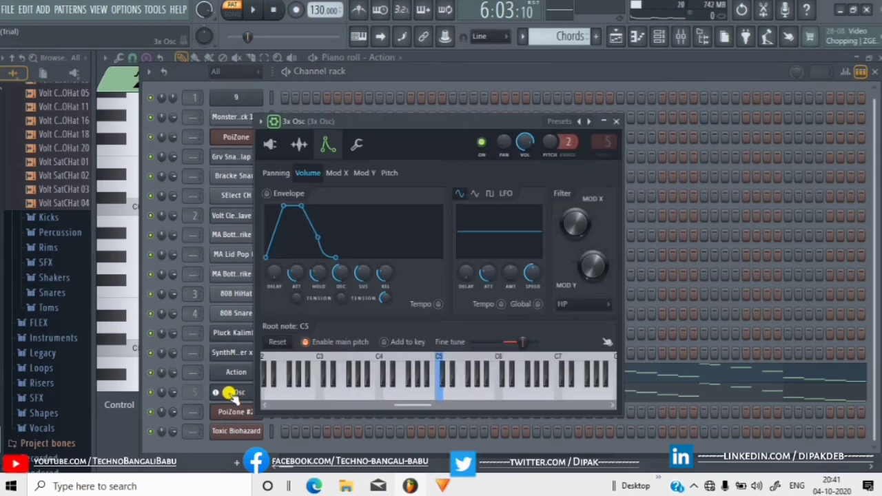
pyautogui.click(230, 392)
pyautogui.rightClick(235, 393)
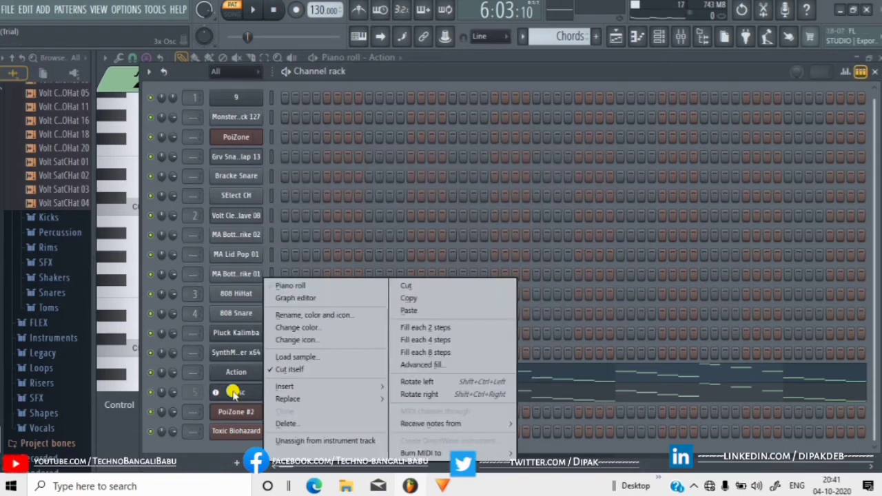
pyautogui.click(292, 286)
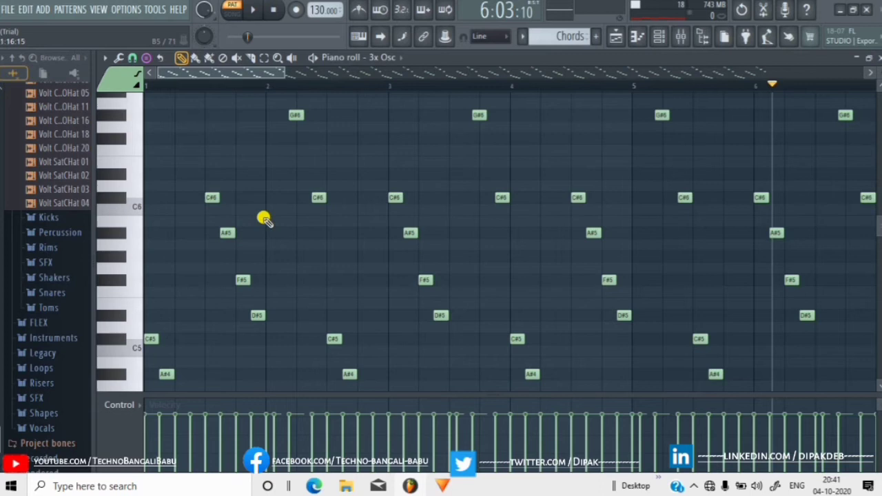
pyautogui.click(314, 58)
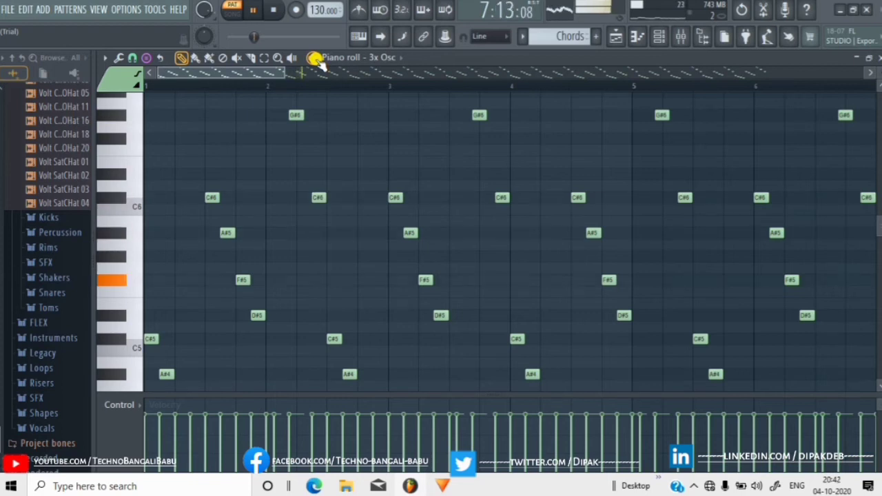
pyautogui.click(314, 58)
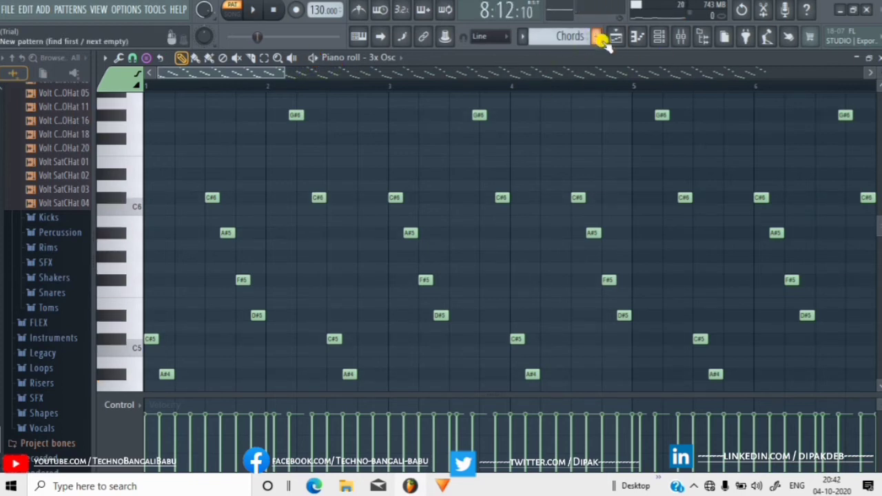
# Step: Reopen the PoiZone #2 synth with its PAD String Machine preset from the channel rack and reposition its window
pyautogui.click(660, 40)
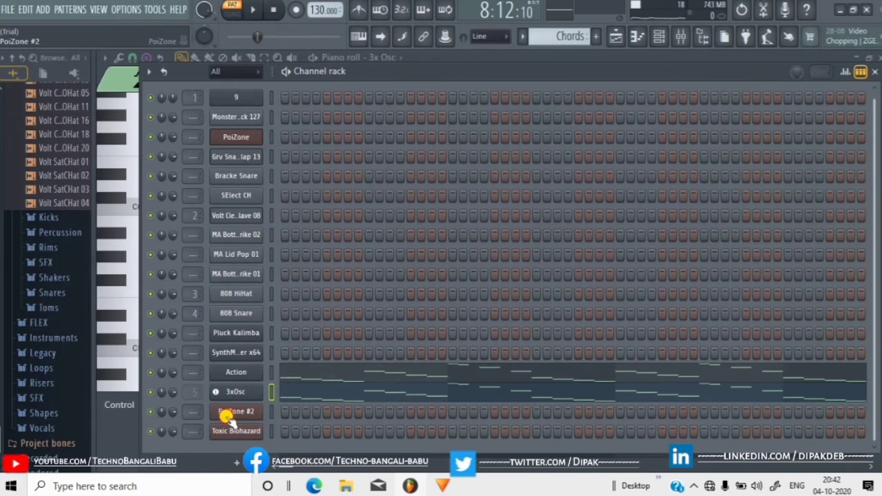
pyautogui.click(234, 414)
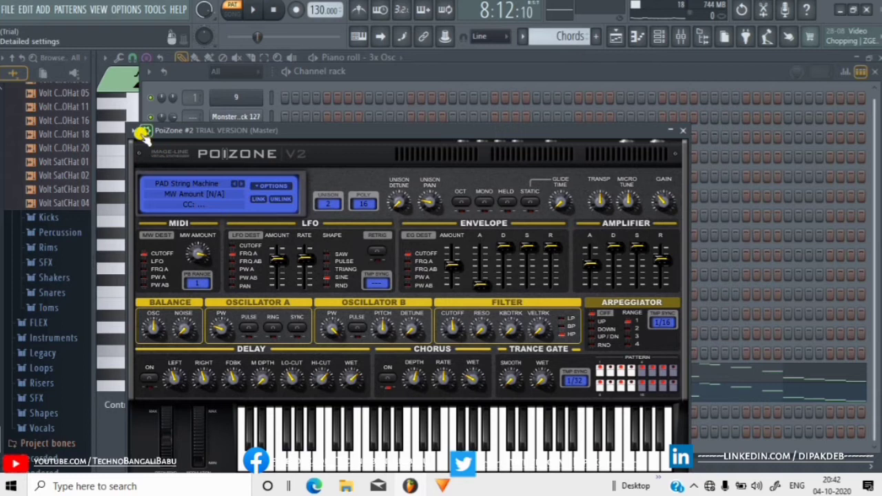
pyautogui.moveTo(610, 133); pyautogui.dragTo(868, 116)
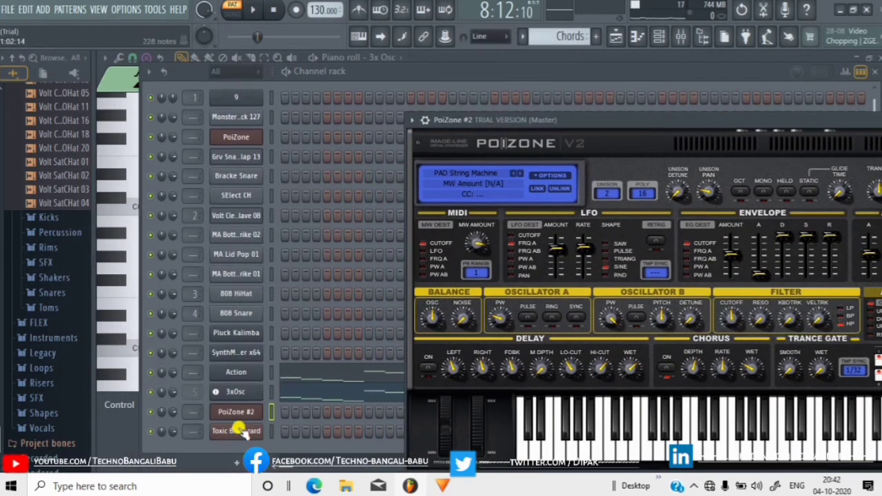
pyautogui.moveTo(658, 116); pyautogui.dragTo(416, 122)
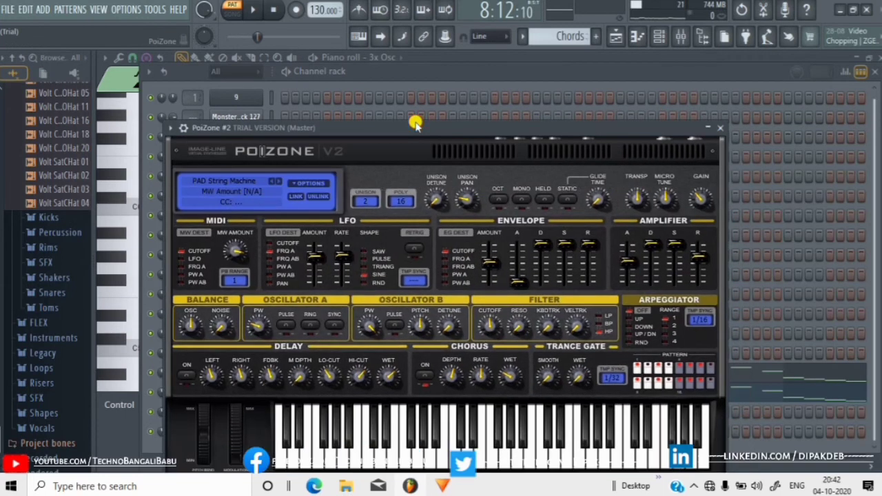
# Step: Minimize the PoiZone #2 window, switch to the oxiletore pattern and play the song briefly from the playlist
pyautogui.click(708, 128)
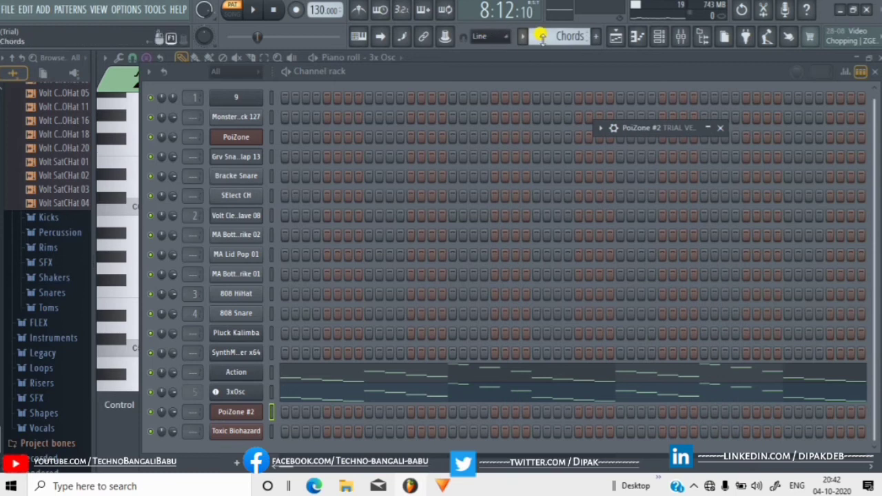
pyautogui.click(523, 38)
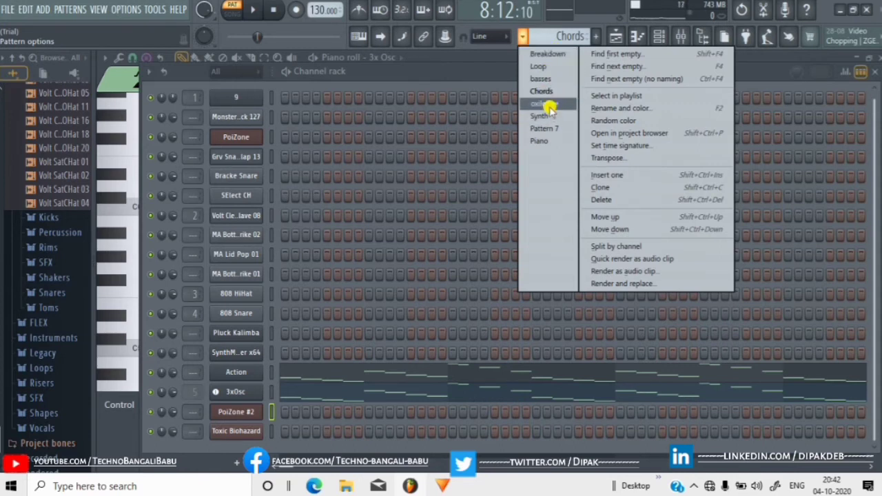
pyautogui.click(548, 105)
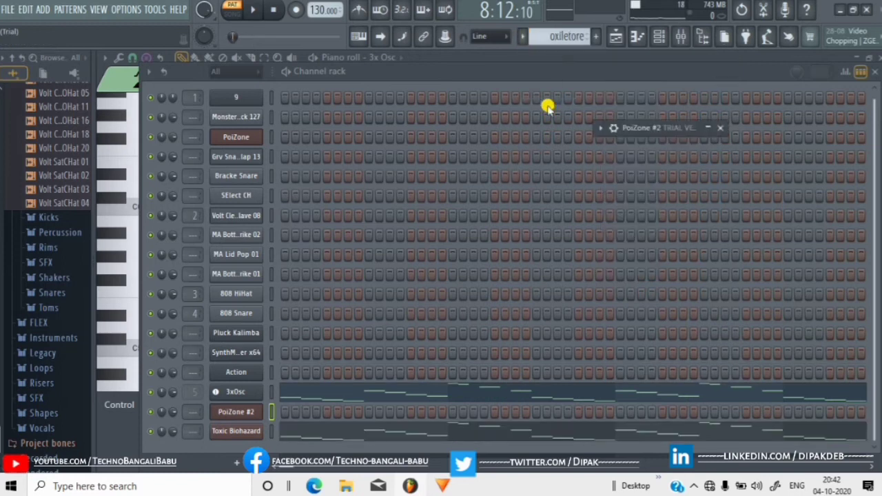
pyautogui.click(617, 40)
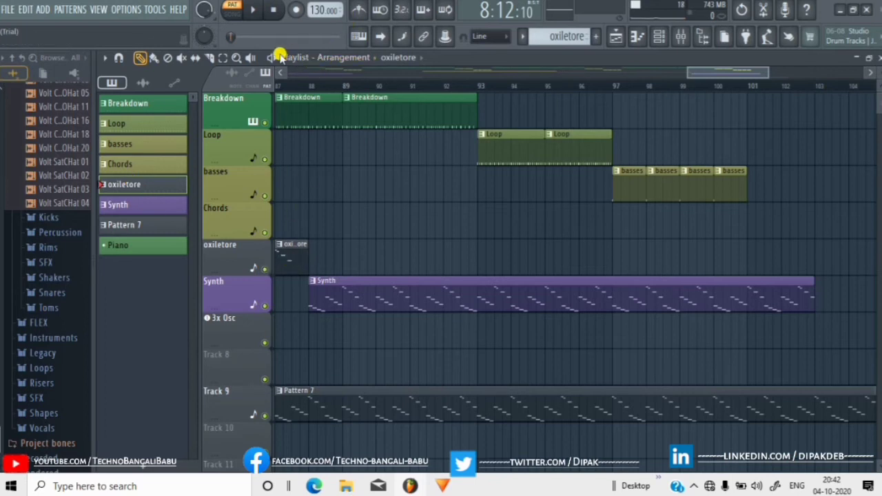
pyautogui.press('space')
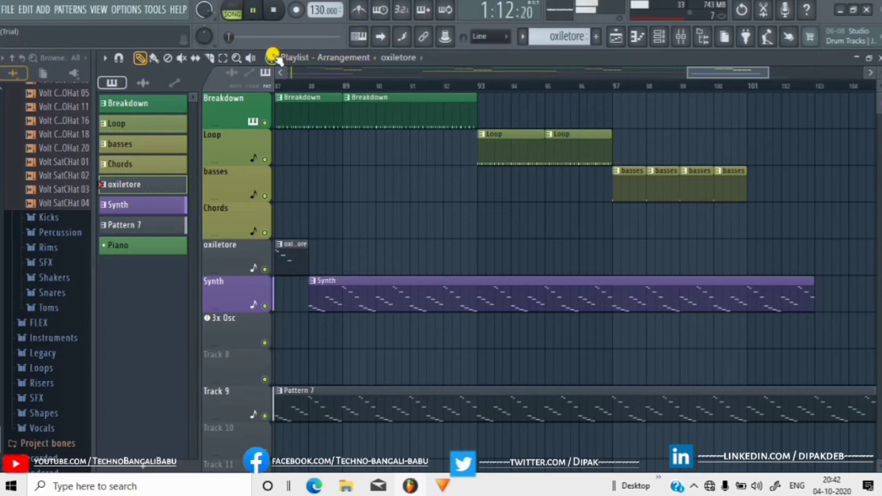
pyautogui.press('space')
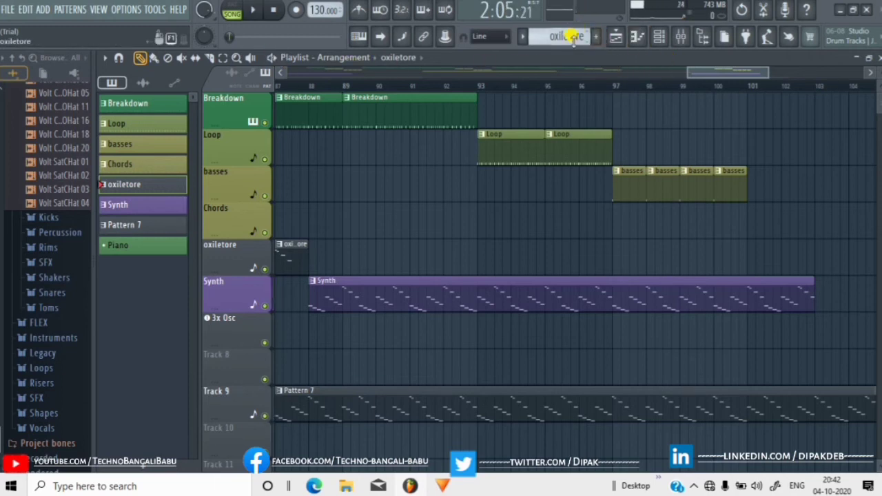
# Step: Examine the Toxic Biohazard channel's notes in the piano roll and play the oxiletore pattern, pausing it after a few bars
pyautogui.click(659, 38)
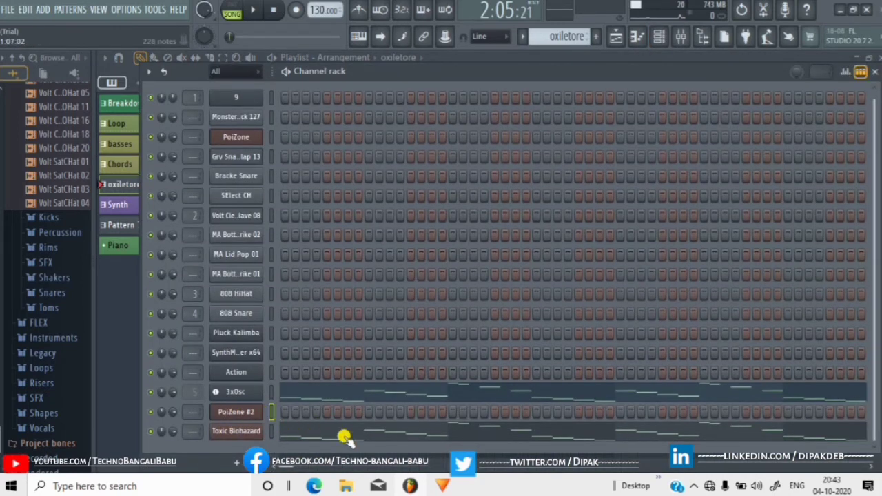
pyautogui.rightClick(235, 433)
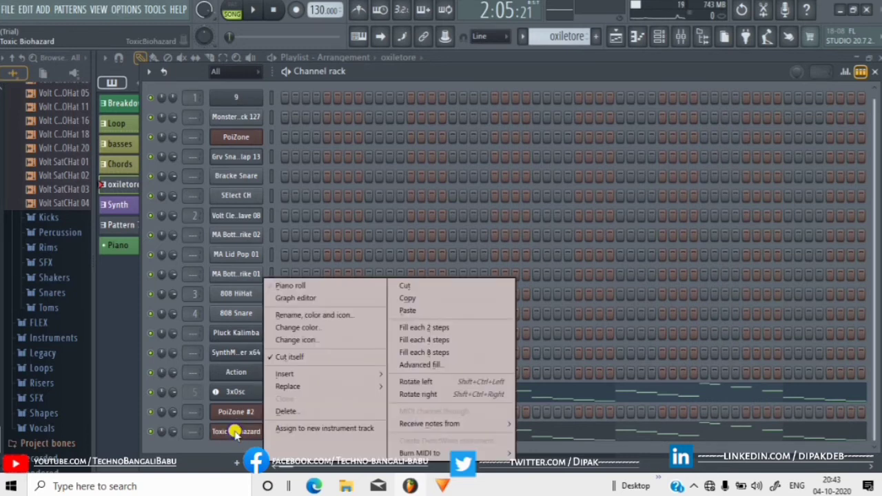
pyautogui.click(280, 284)
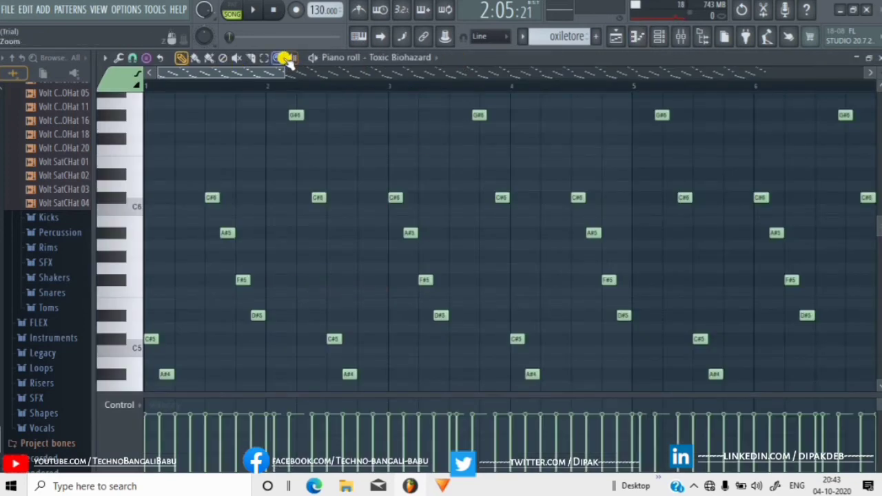
pyautogui.click(314, 57)
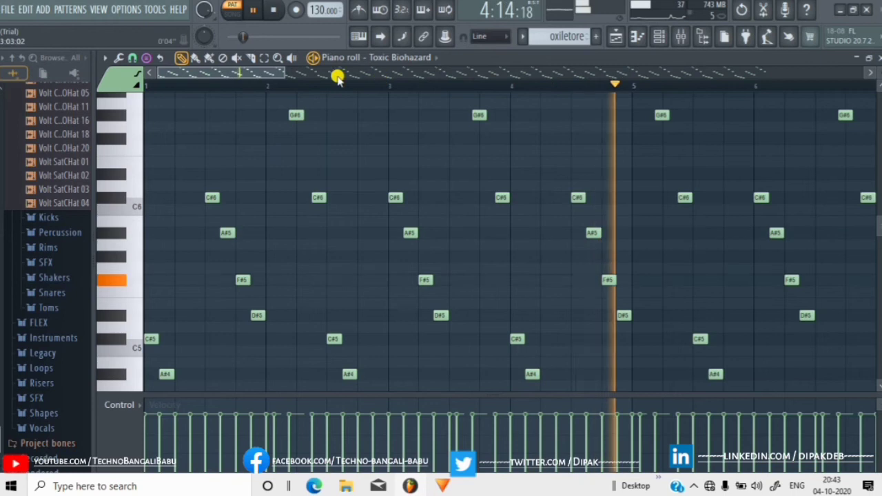
pyautogui.click(314, 58)
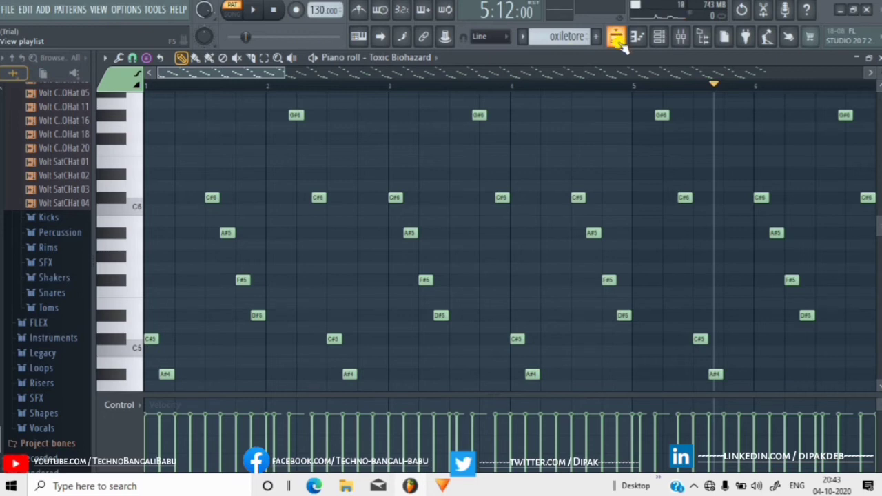
# Step: Switch to the Synth pattern and show it in the channel rack and in the playlist
pyautogui.click(525, 40)
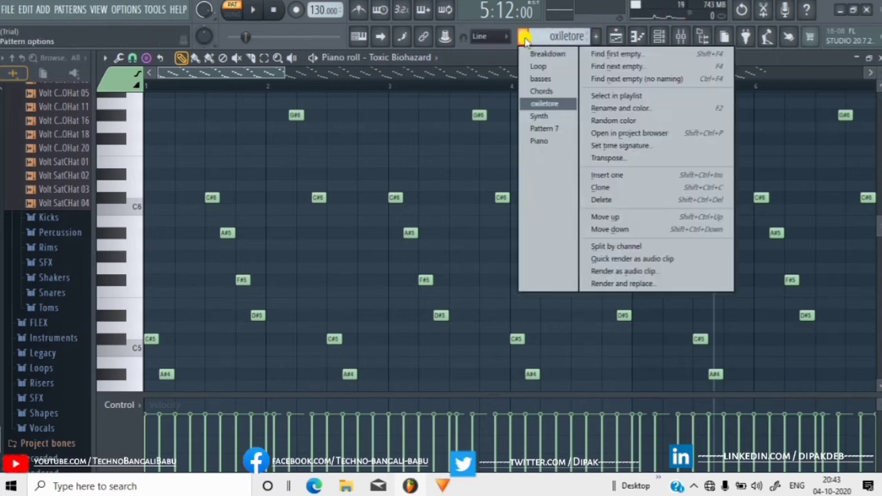
pyautogui.click(543, 116)
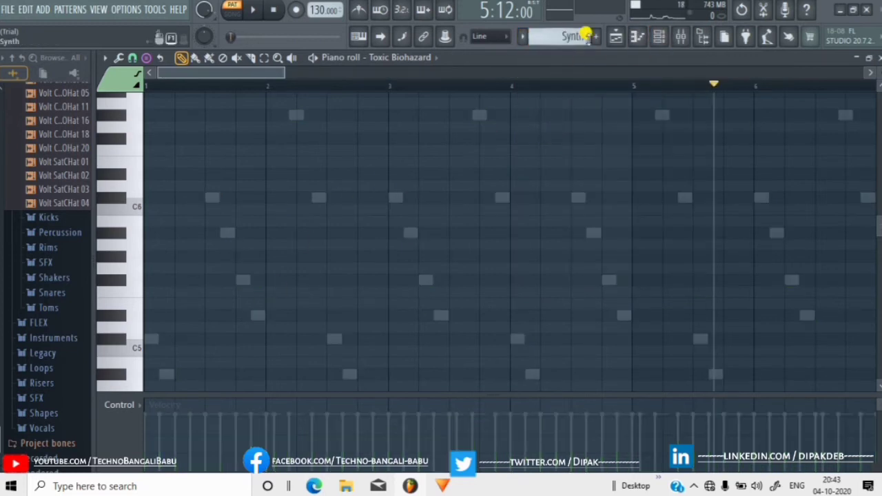
pyautogui.click(660, 39)
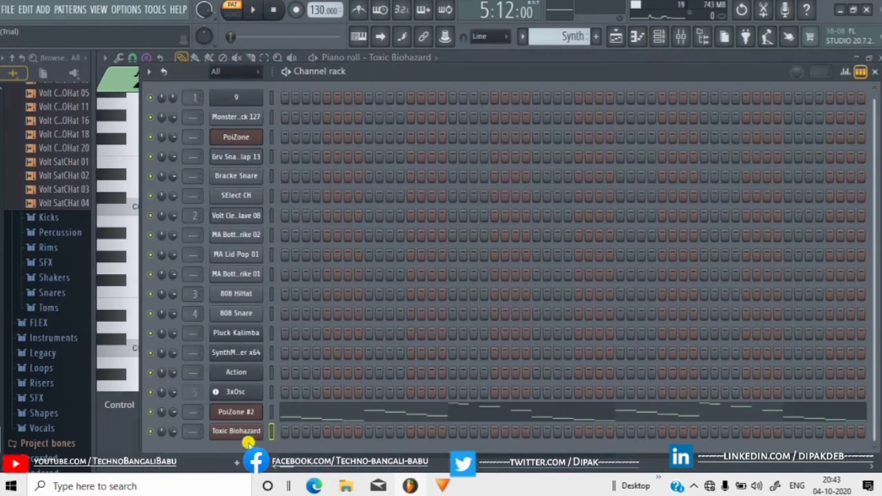
pyautogui.click(617, 37)
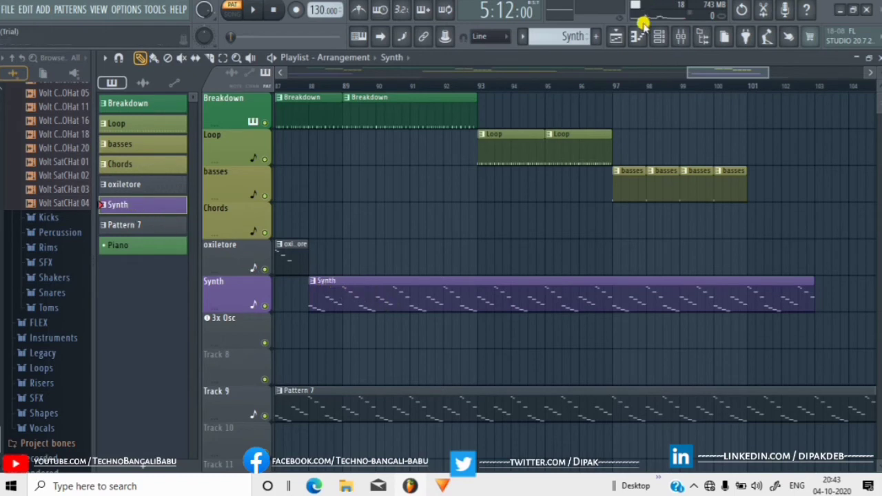
pyautogui.click(658, 37)
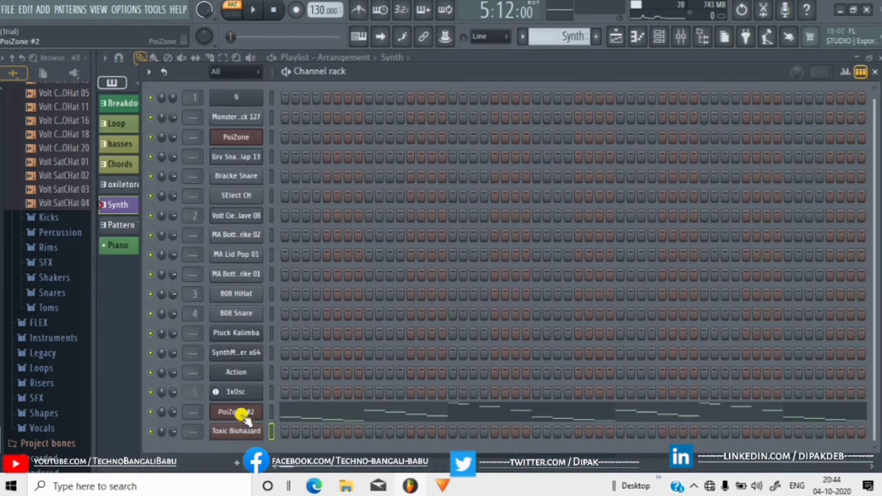
# Step: Play the Synth pattern while viewing the PoiZone #2 notes in the piano roll, and pause it
pyautogui.press('space')
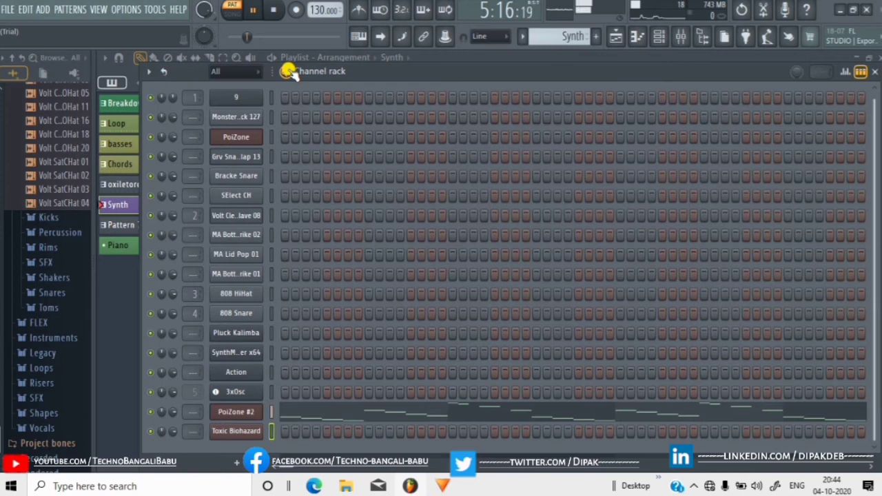
pyautogui.click(342, 411)
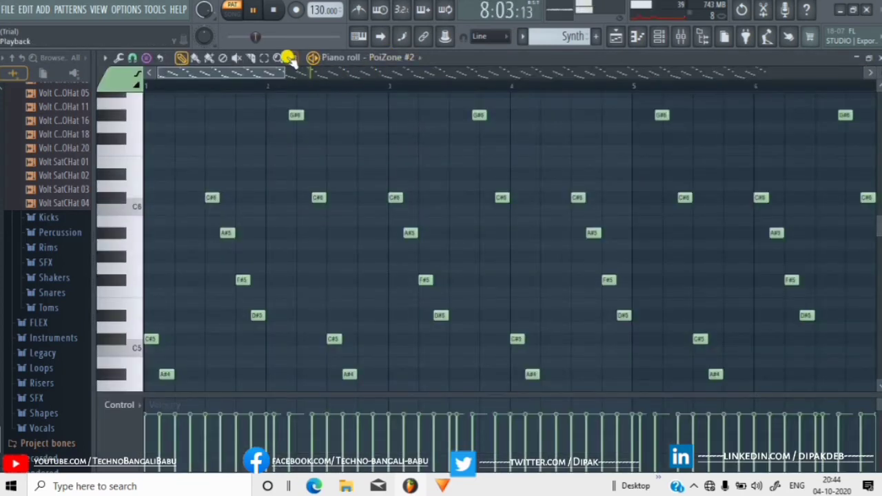
pyautogui.press('space')
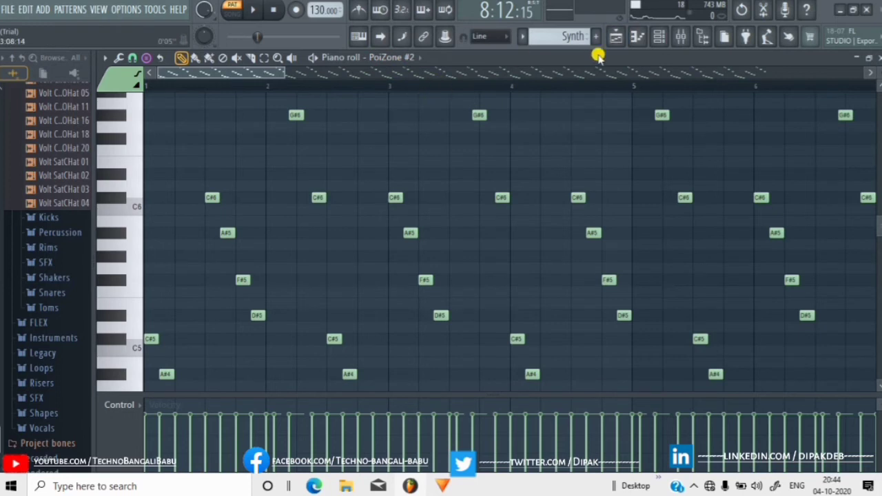
# Step: Show the PoiZone #2 synth with its PAD String Machine preset from the channel rack, and minimize its window
pyautogui.click(659, 38)
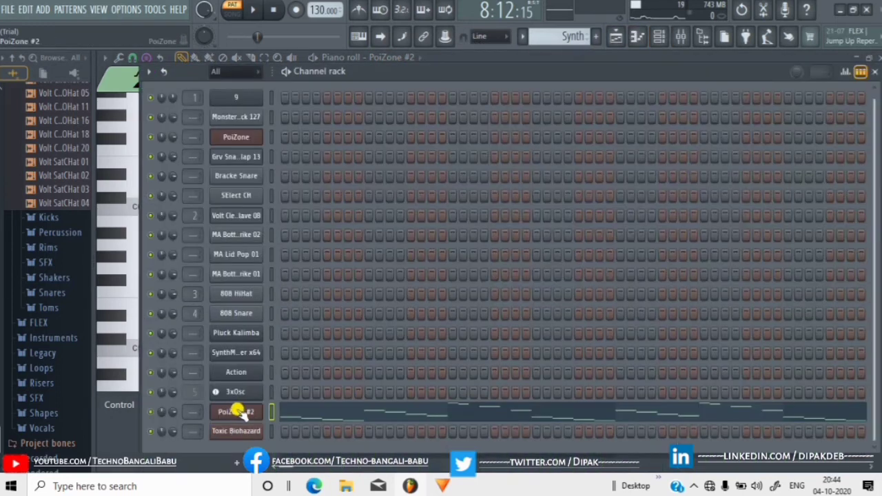
pyautogui.click(241, 411)
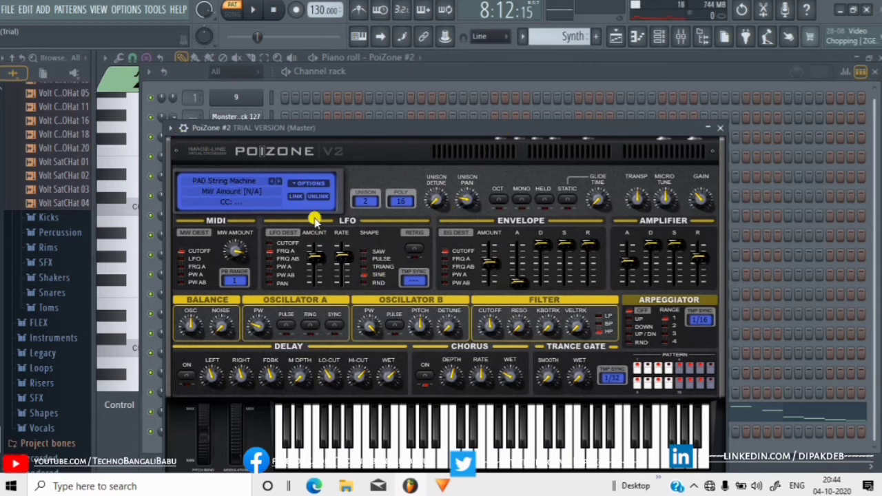
pyautogui.click(279, 181)
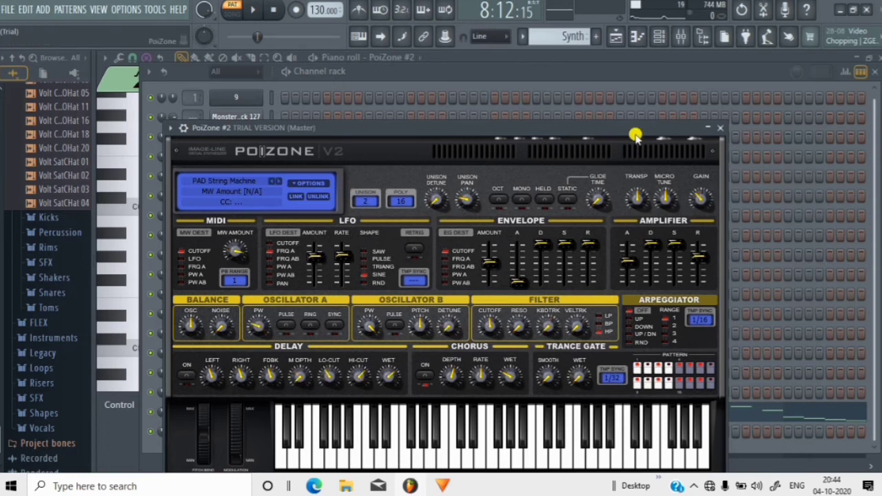
pyautogui.click(707, 129)
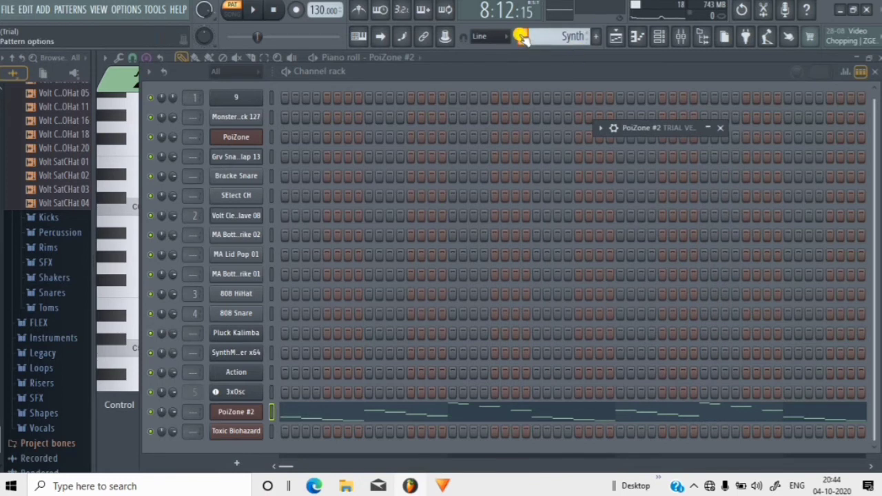
# Step: Switch to Pattern 7, view its clip in the playlist and return to the channel rack
pyautogui.click(523, 37)
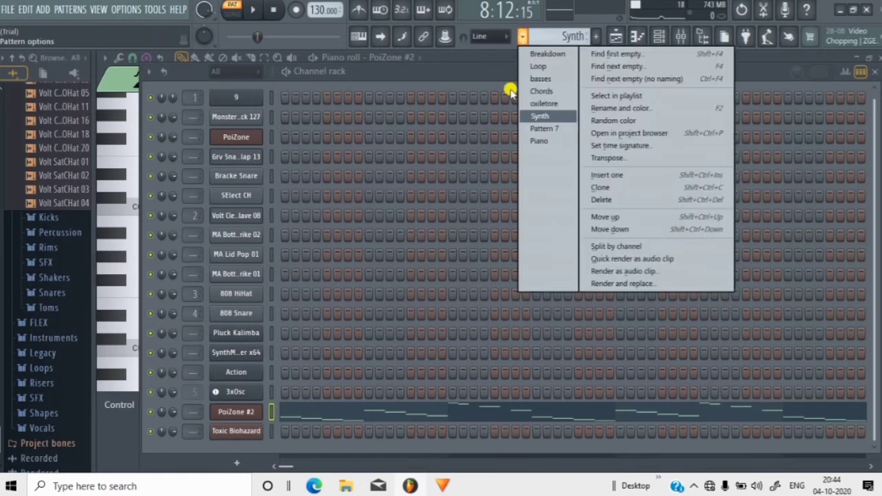
pyautogui.click(552, 129)
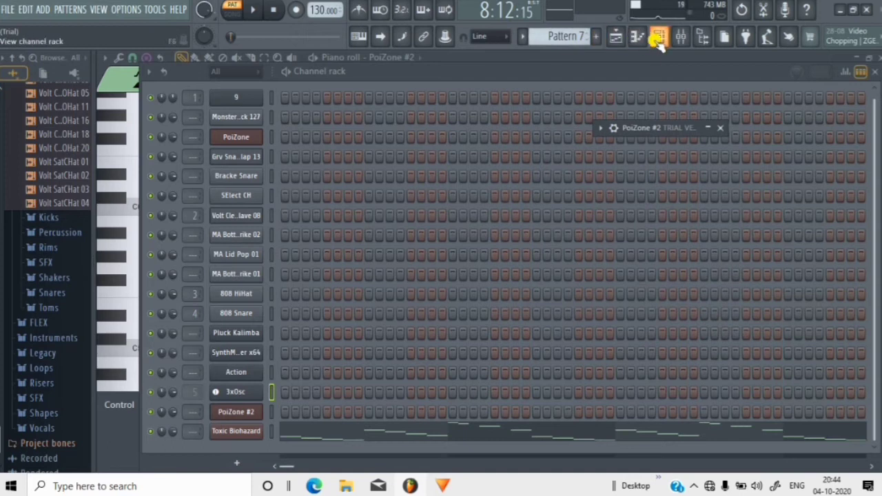
pyautogui.click(615, 37)
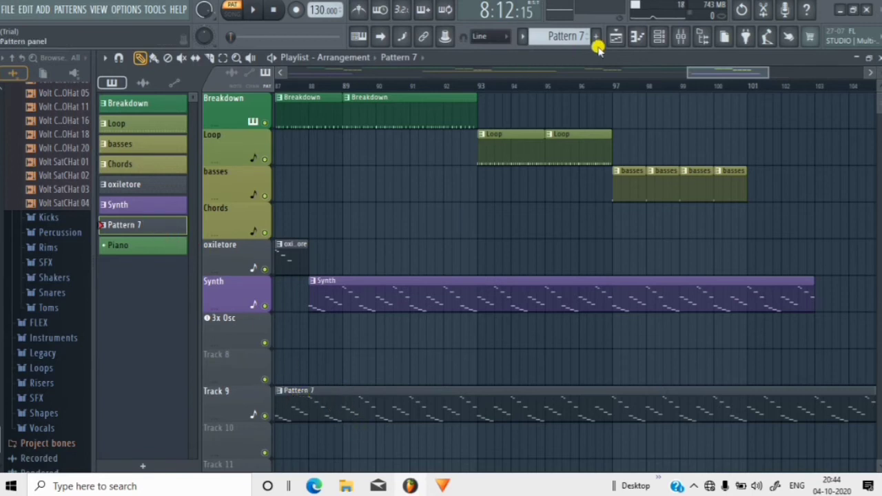
pyautogui.click(659, 38)
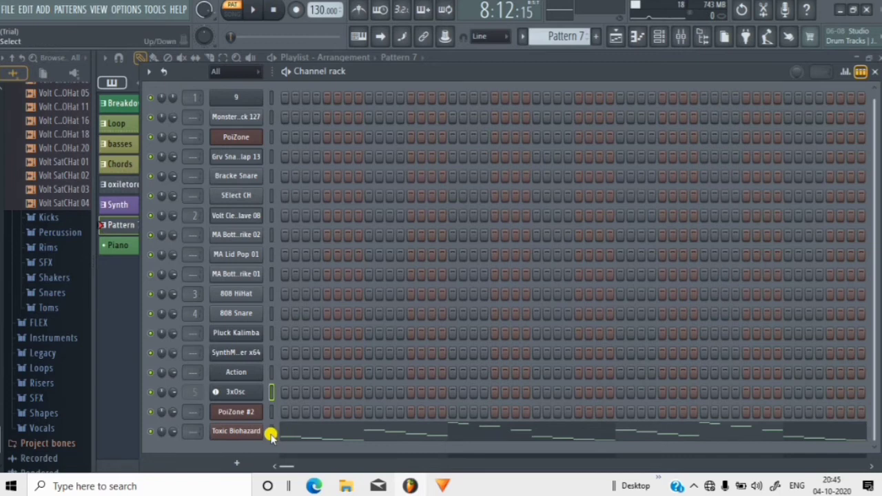
# Step: Show the Toxic Biohazard synth with its Sequence Me ToTc program, and play Pattern 7 briefly from the channel rack
pyautogui.click(237, 431)
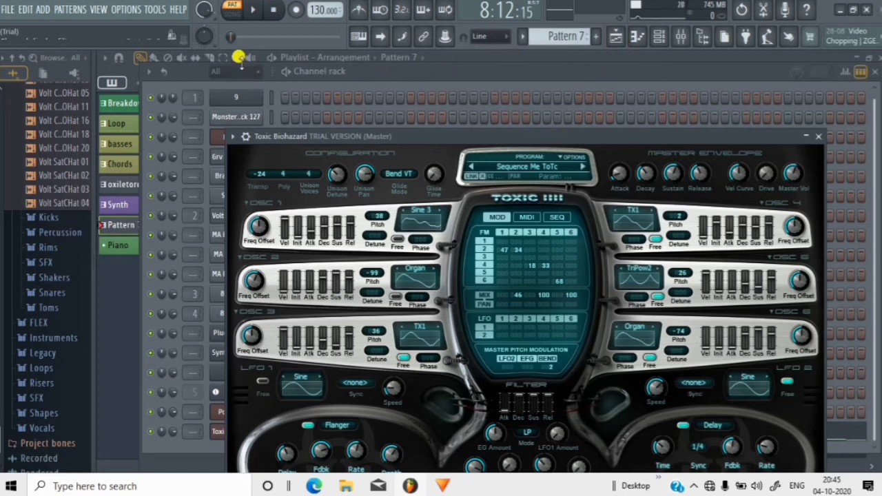
pyautogui.click(285, 73)
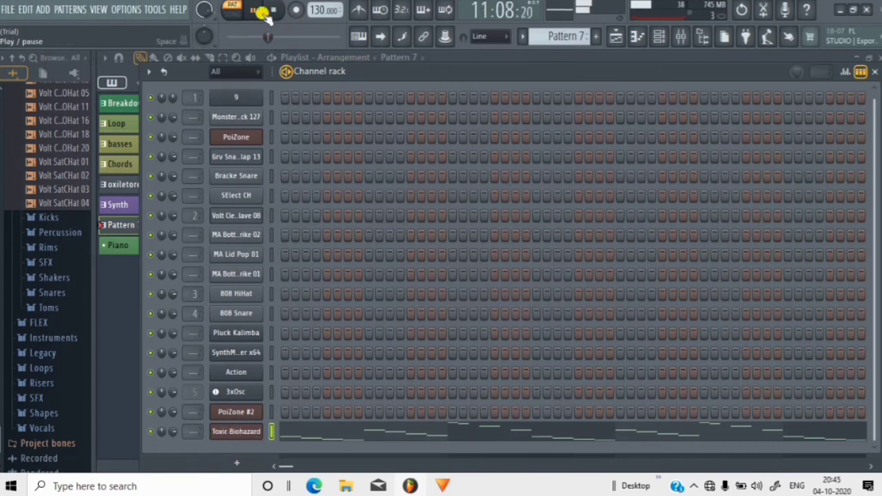
pyautogui.click(288, 72)
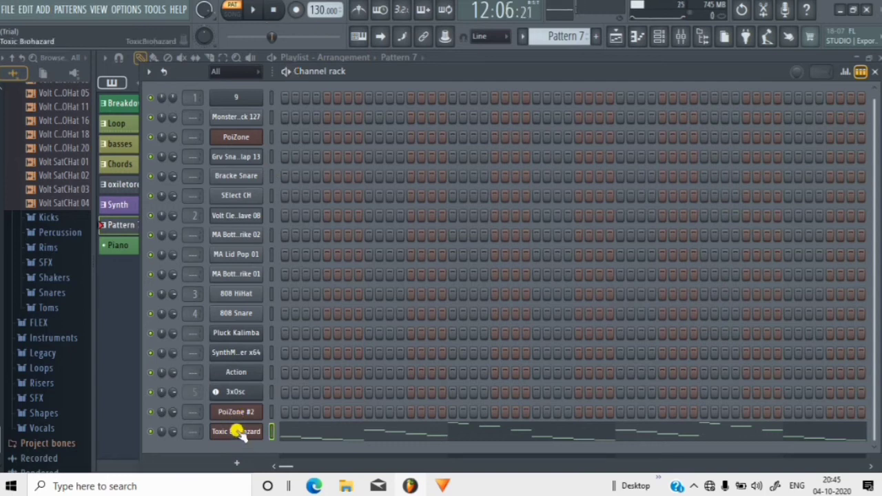
# Step: Open the Toxic Biohazard notes of Pattern 7 in the piano roll and play them for a few bars
pyautogui.rightClick(237, 433)
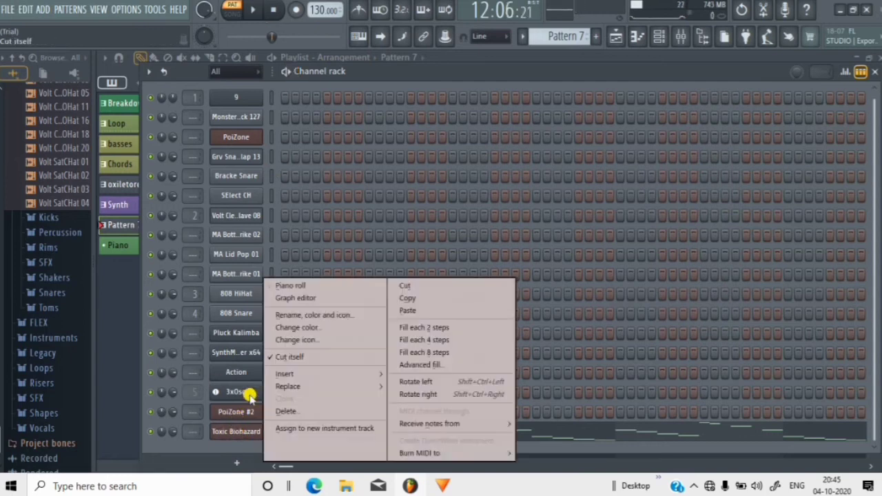
pyautogui.click(293, 285)
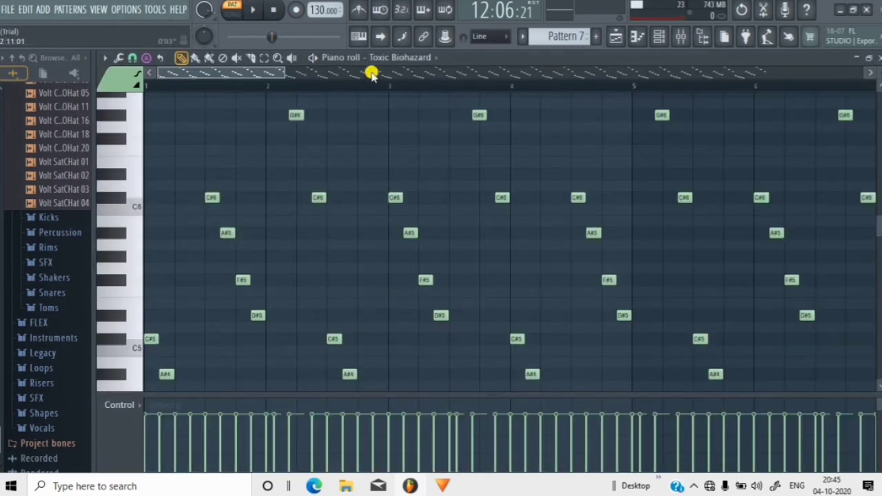
pyautogui.click(311, 58)
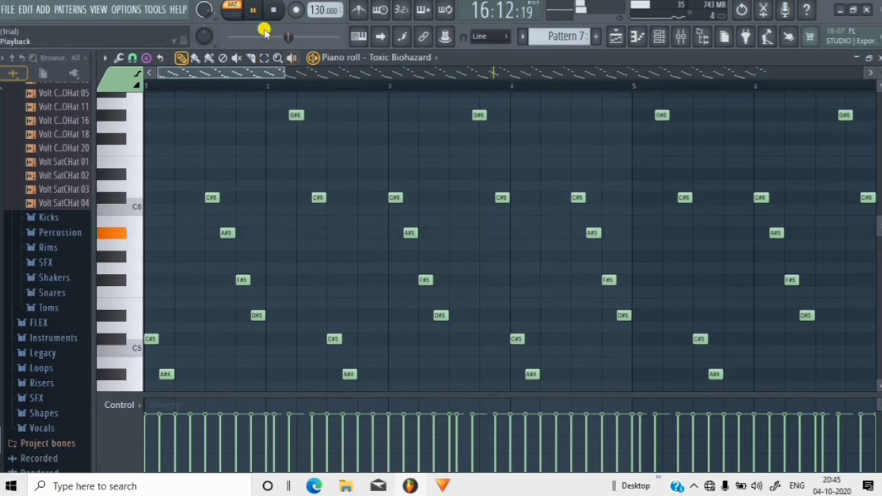
pyautogui.click(312, 60)
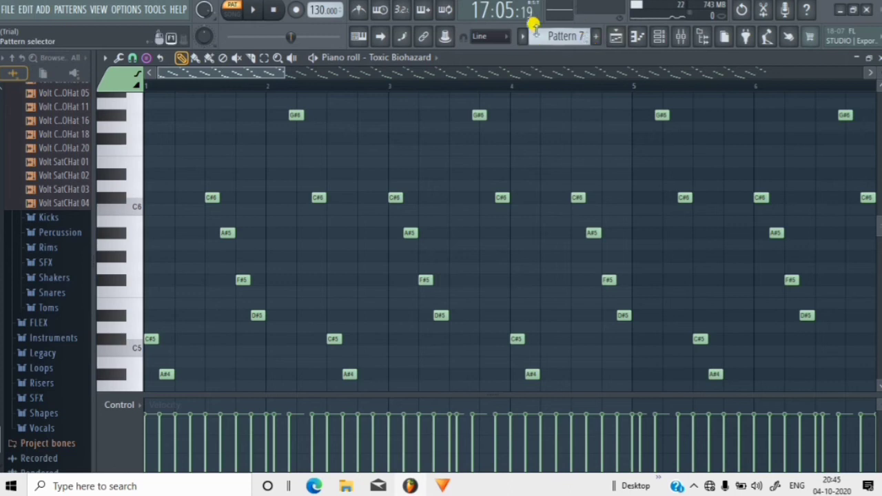
# Step: Switch to the Piano pattern and look through the playlist tracks for its clips
pyautogui.click(524, 38)
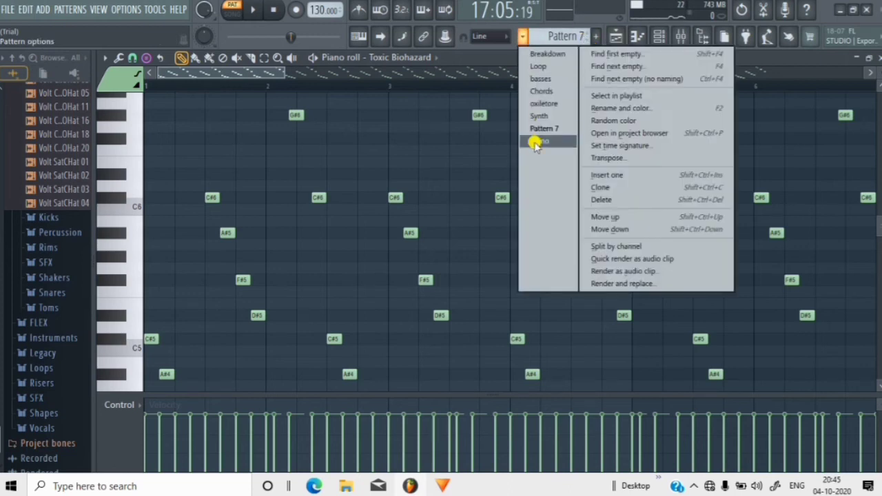
pyautogui.click(537, 142)
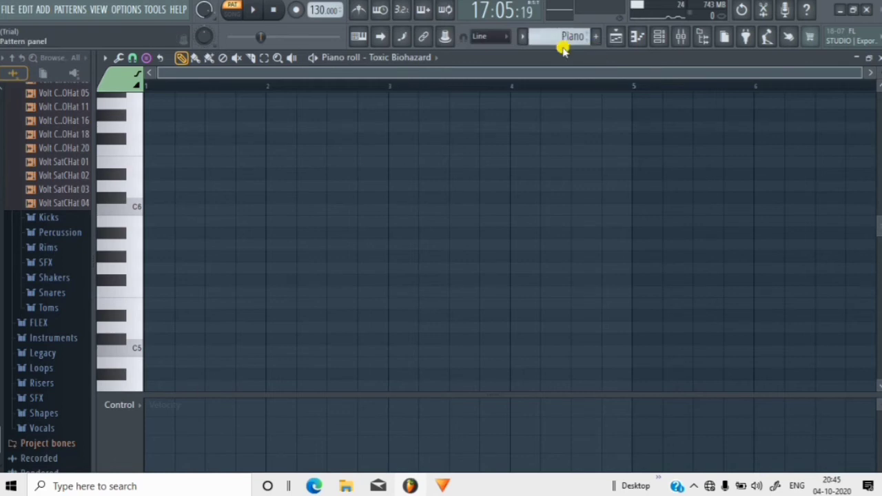
pyautogui.click(617, 38)
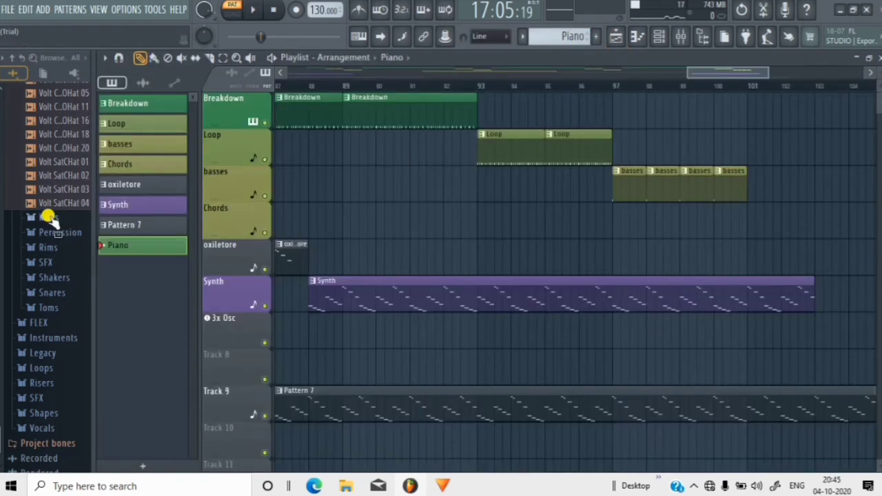
pyautogui.scroll(-6, 298, 396)
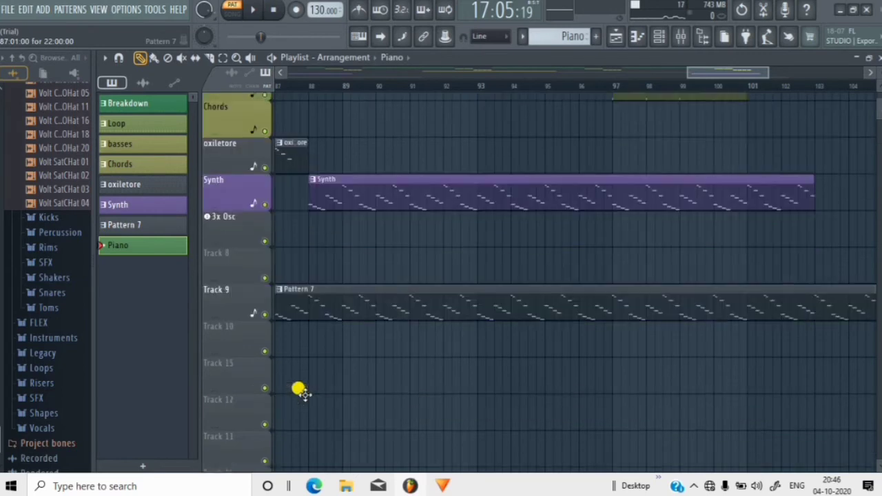
pyautogui.scroll(5, 269, 270)
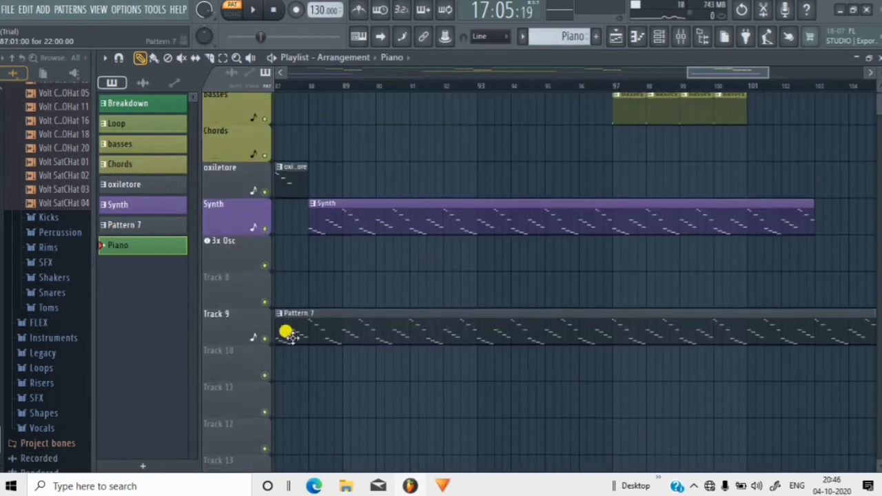
pyautogui.scroll(2, 272, 237)
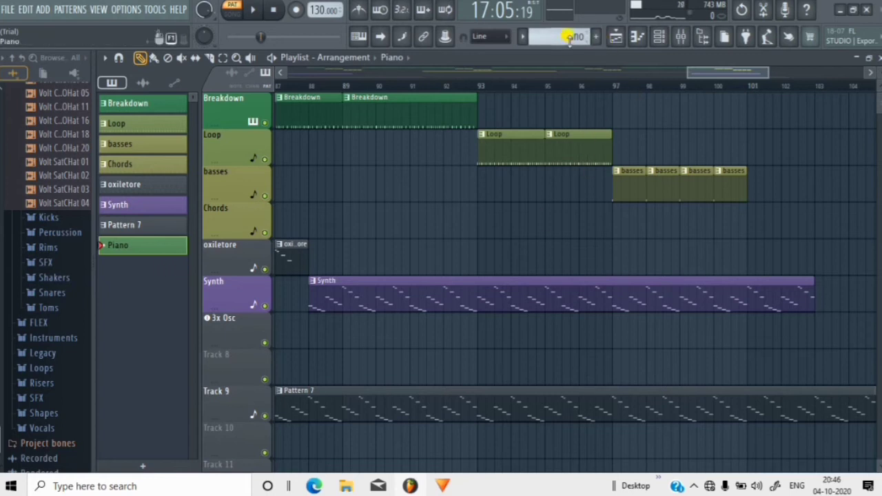
# Step: Start Piano pattern playback from the channel rack, add a DSK AkoustiK Guitar channel, and move its plugin window clear of the channel names
pyautogui.click(662, 38)
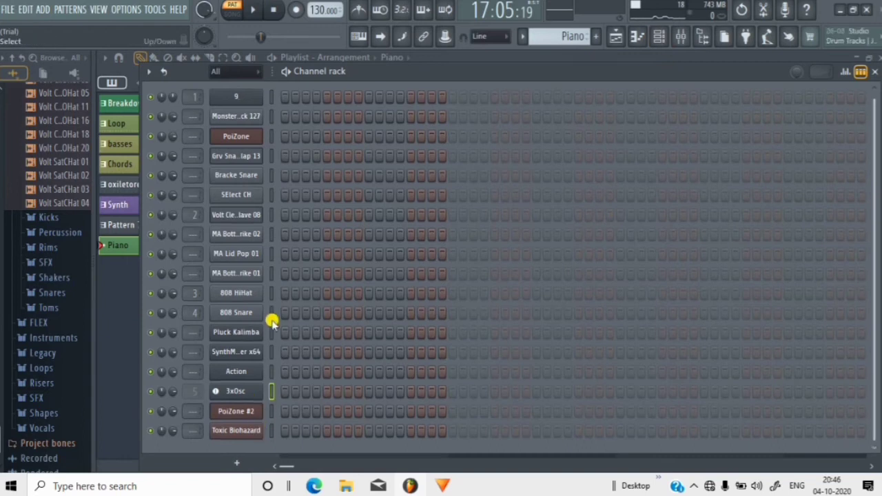
pyautogui.click(289, 72)
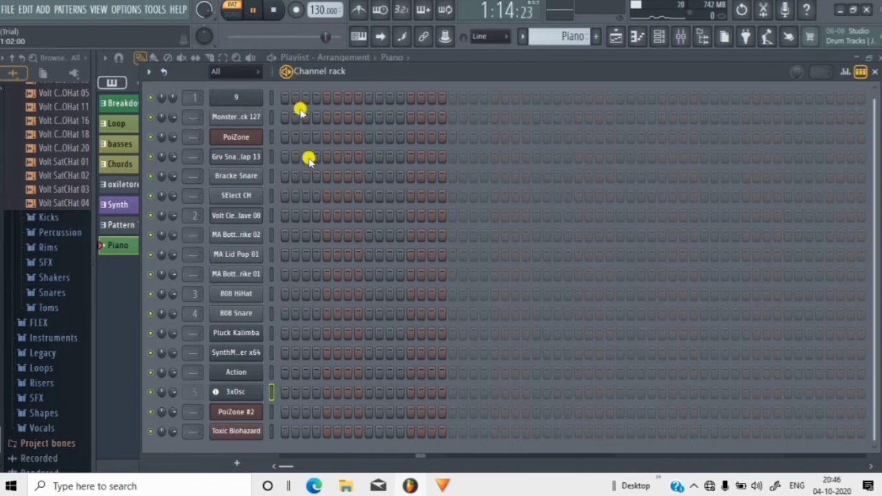
pyautogui.click(234, 464)
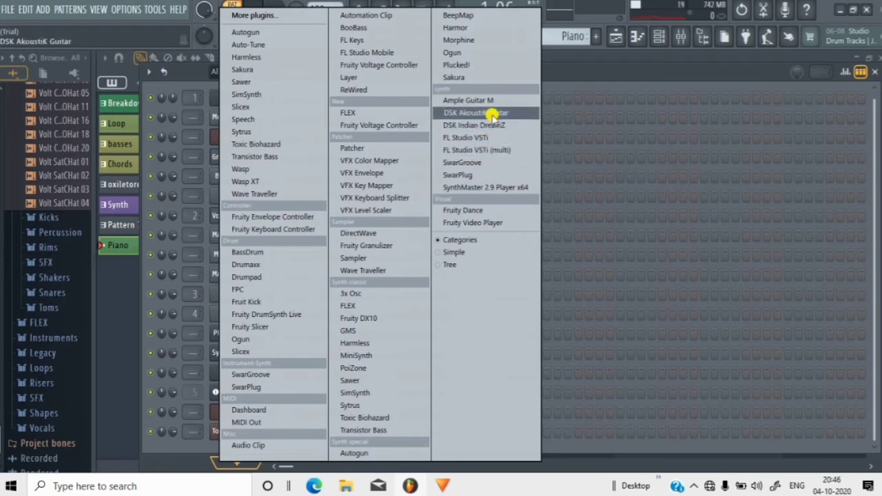
pyautogui.moveTo(493, 113); pyautogui.dragTo(489, 113)
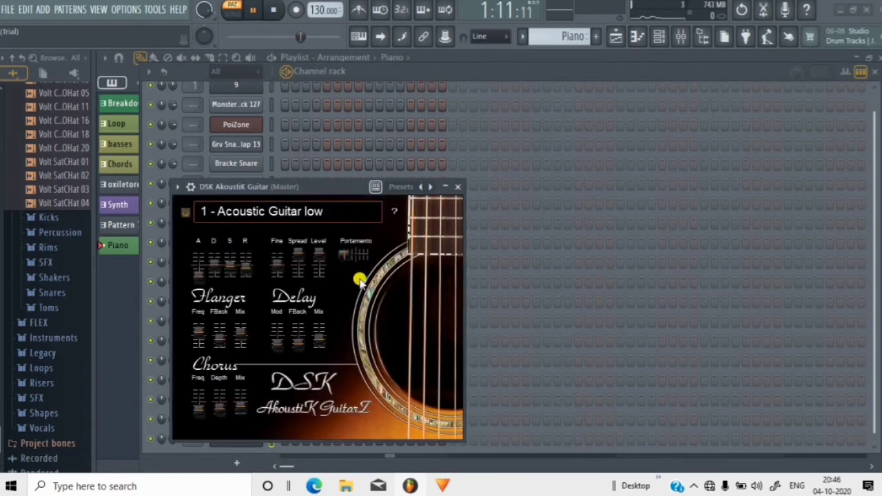
pyautogui.moveTo(342, 186); pyautogui.dragTo(634, 115)
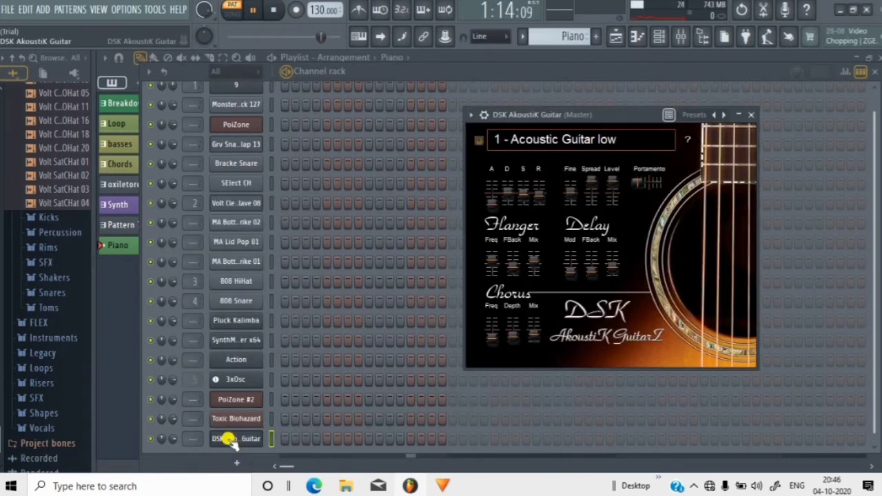
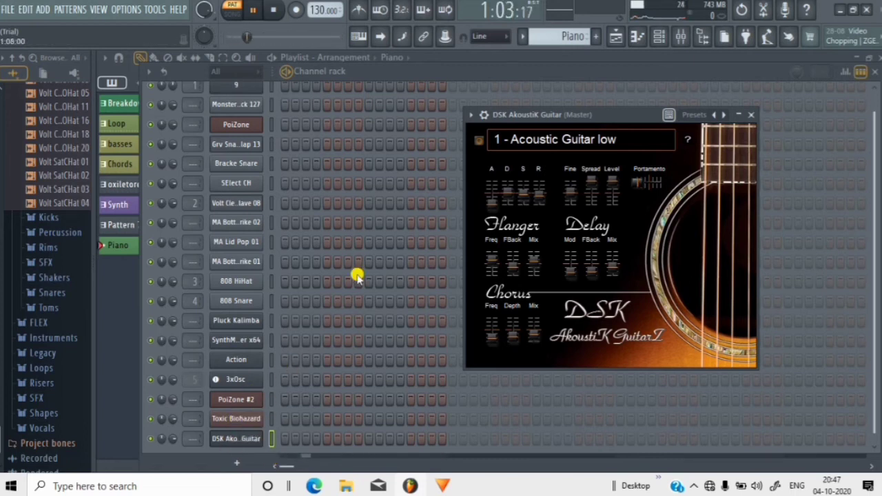
# Step: Show the Action channel's Sytrus synth, view its piano roll in the Piano pattern, and return to the channel rack
pyautogui.click(235, 362)
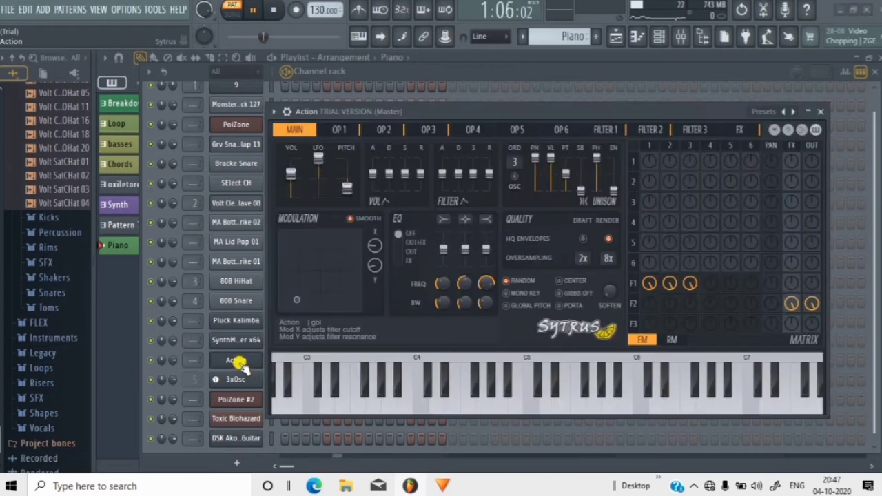
pyautogui.rightClick(237, 363)
pyautogui.click(238, 362)
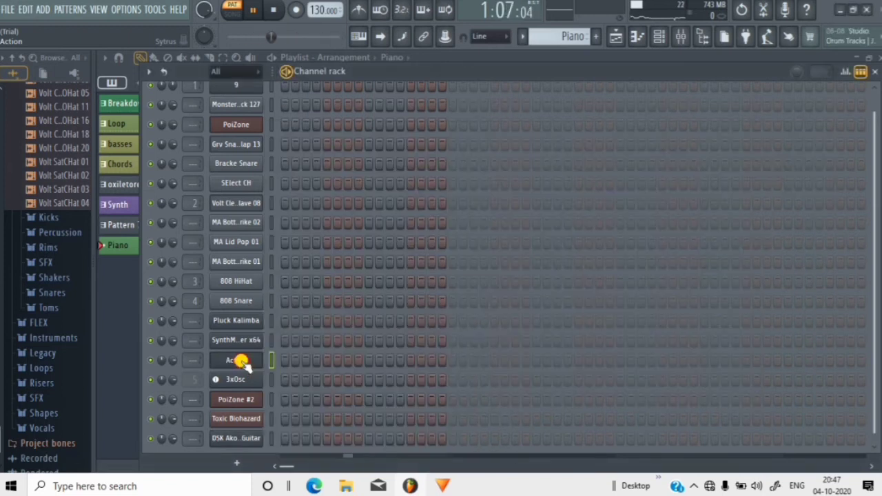
pyautogui.rightClick(241, 361)
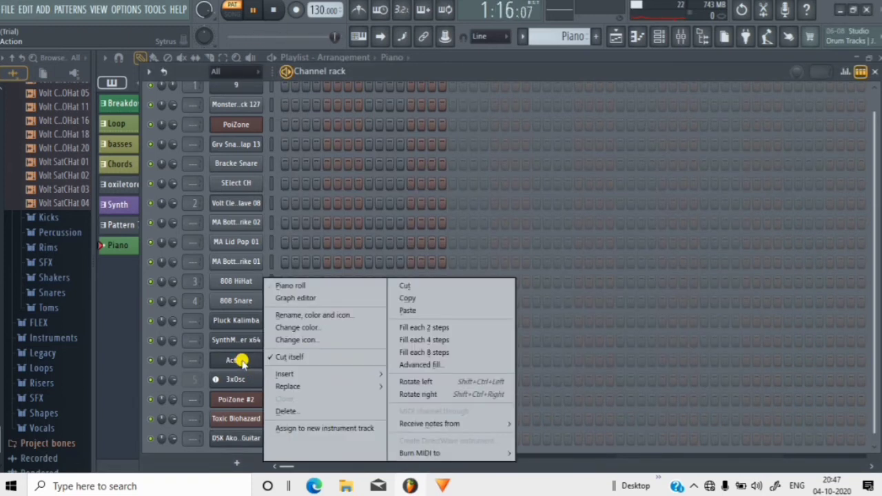
pyautogui.click(306, 286)
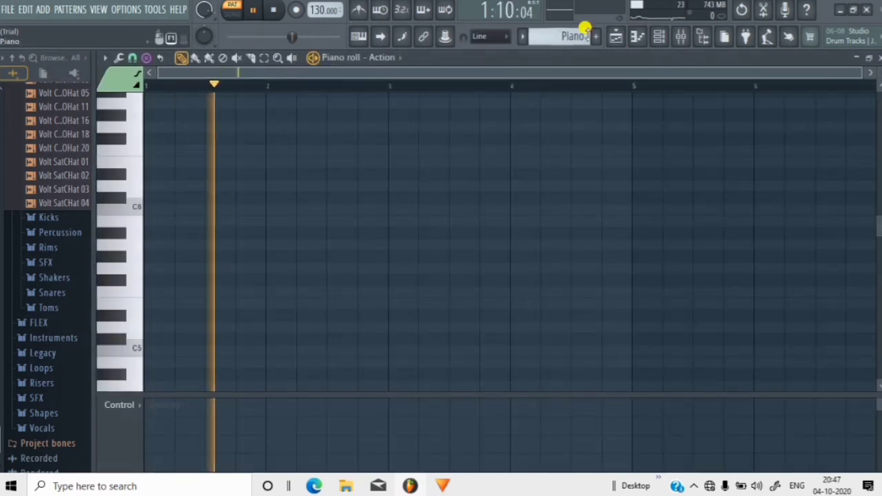
pyautogui.click(659, 36)
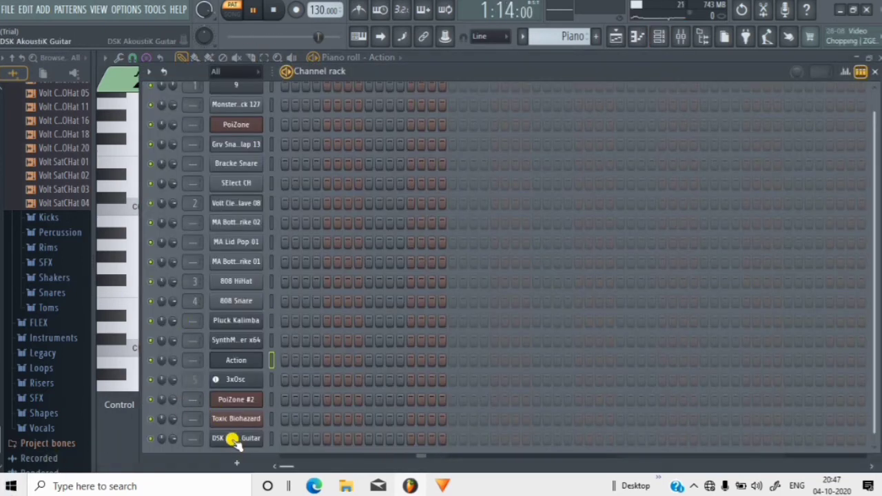
# Step: Show the DSK AkoustiK Guitar plugin again, and select the Synth pattern in the playlist to hear it
pyautogui.click(235, 439)
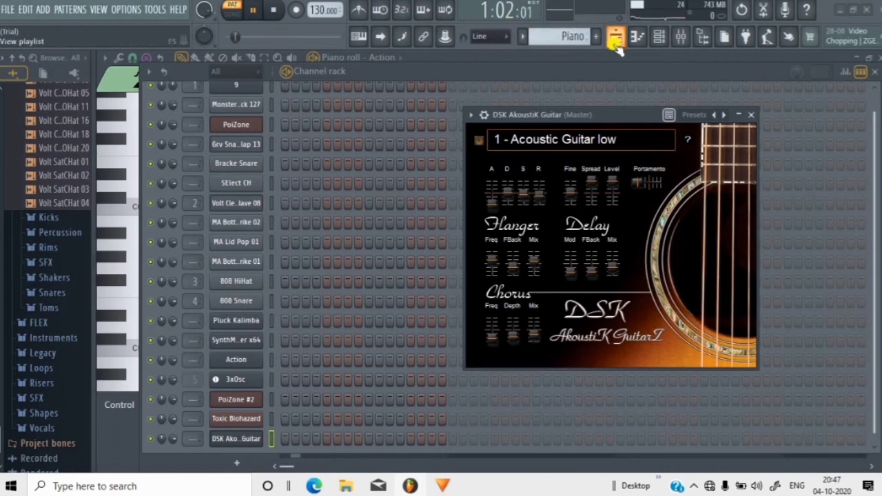
pyautogui.click(616, 40)
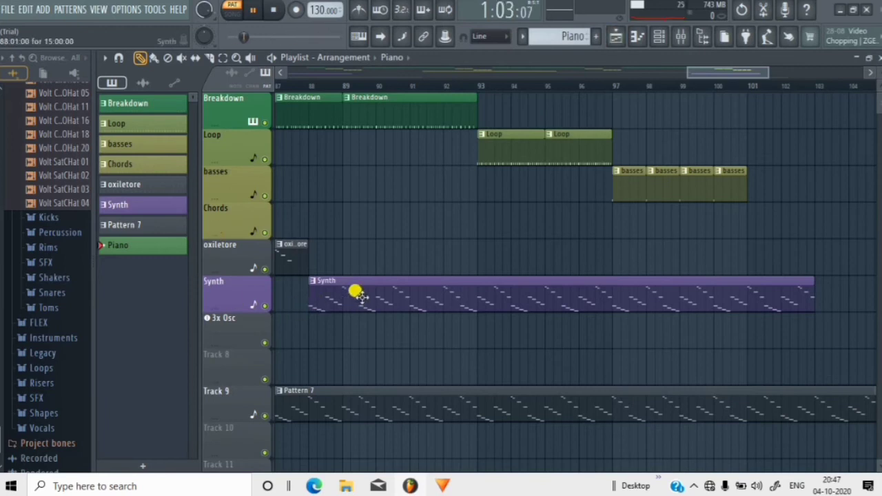
pyautogui.click(156, 204)
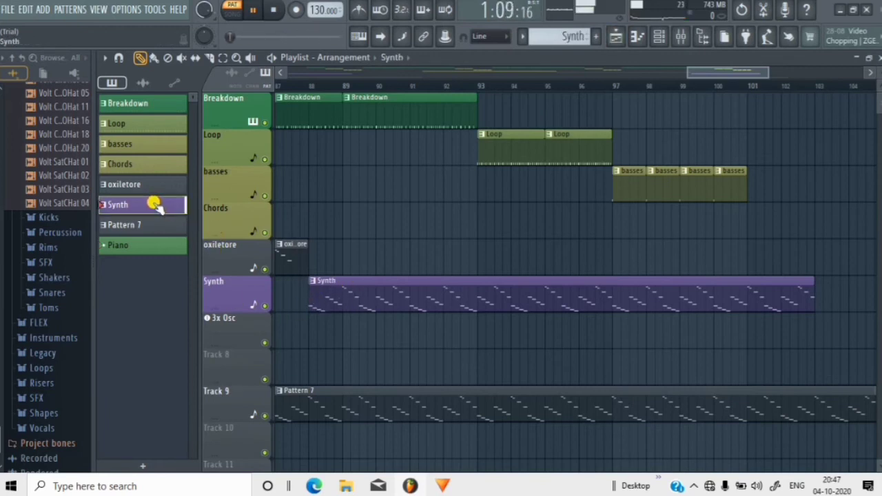
# Step: Create a new pattern and name it Guitar using the preset name list
pyautogui.click(597, 39)
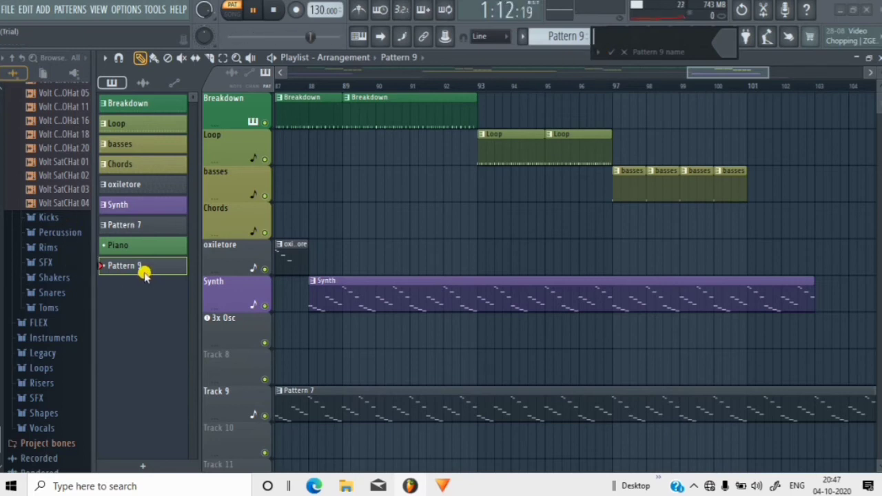
pyautogui.click(599, 52)
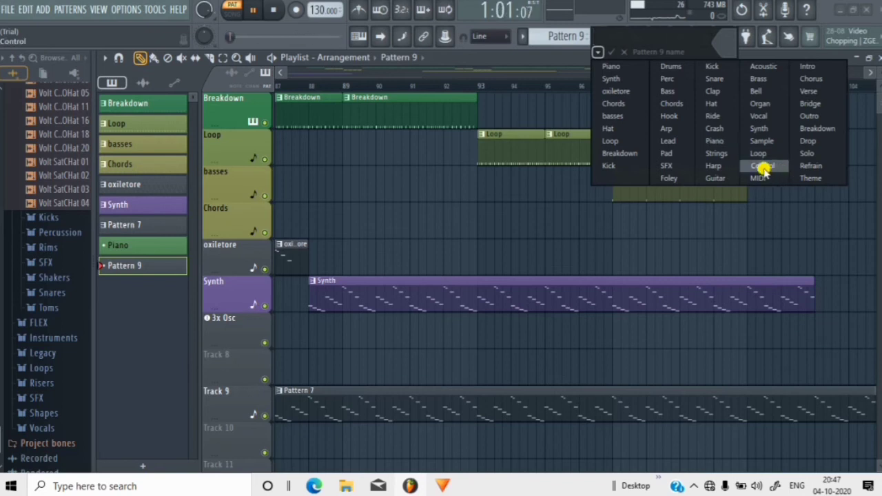
pyautogui.click(717, 178)
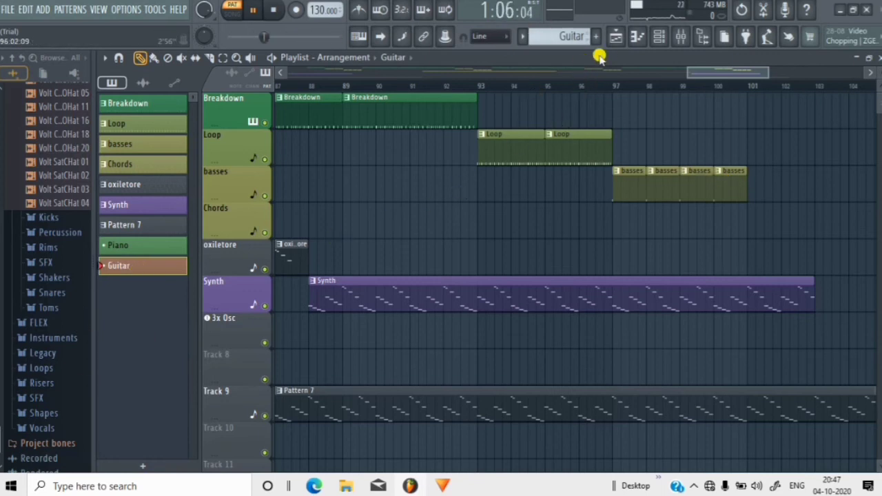
# Step: Paste the copied notes into the Guitar pattern's DSK AkoustiK Guitar channel, stop playback and shift the channel rack window
pyautogui.click(658, 39)
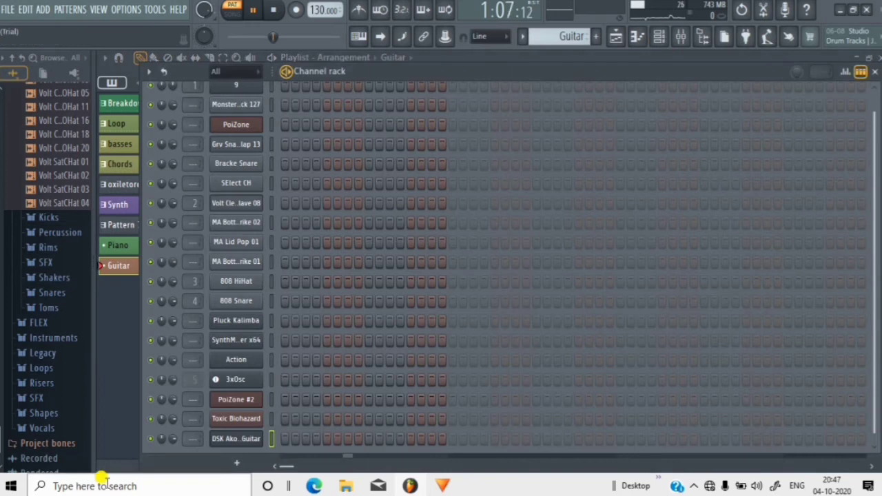
pyautogui.rightClick(239, 439)
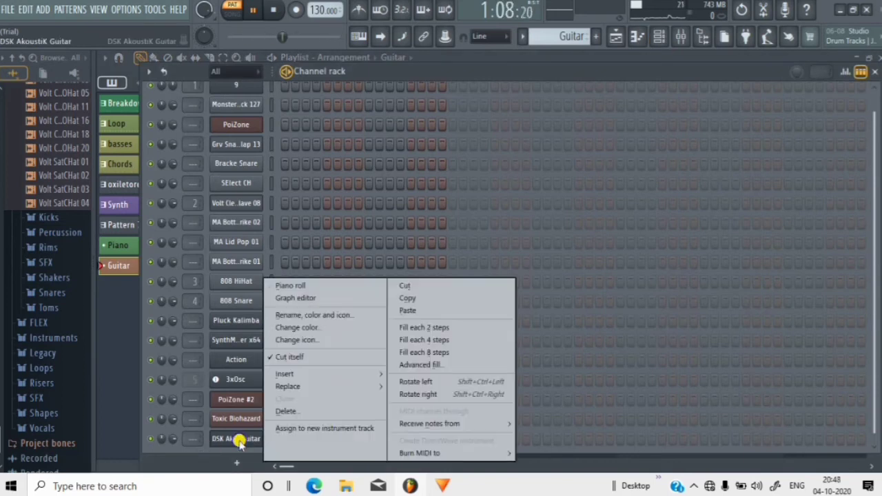
pyautogui.click(405, 311)
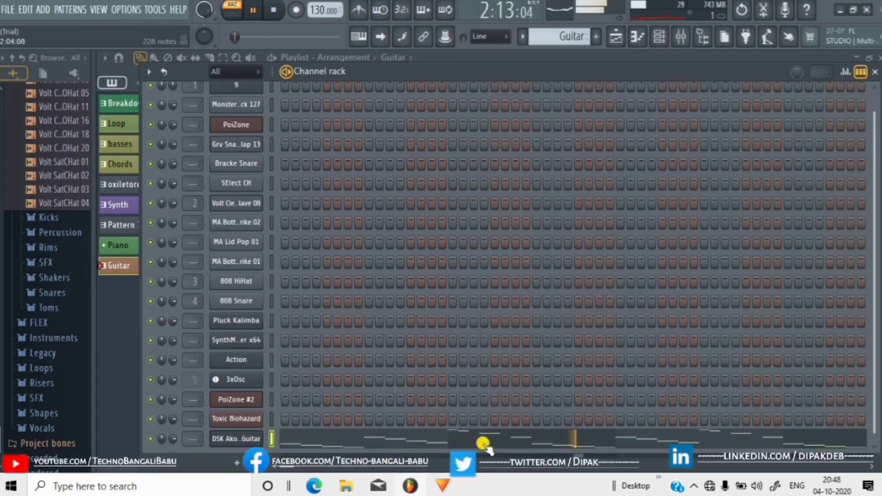
pyautogui.click(288, 72)
pyautogui.moveTo(418, 74); pyautogui.dragTo(451, 53)
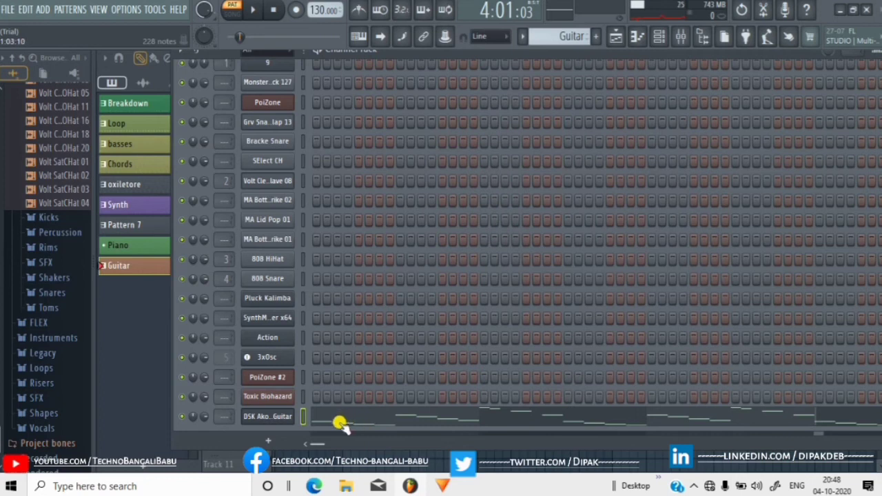
# Step: Show the DSK AkoustiK Guitar plugin, advance it to the Patch 1 preset, and hide its window
pyautogui.click(268, 415)
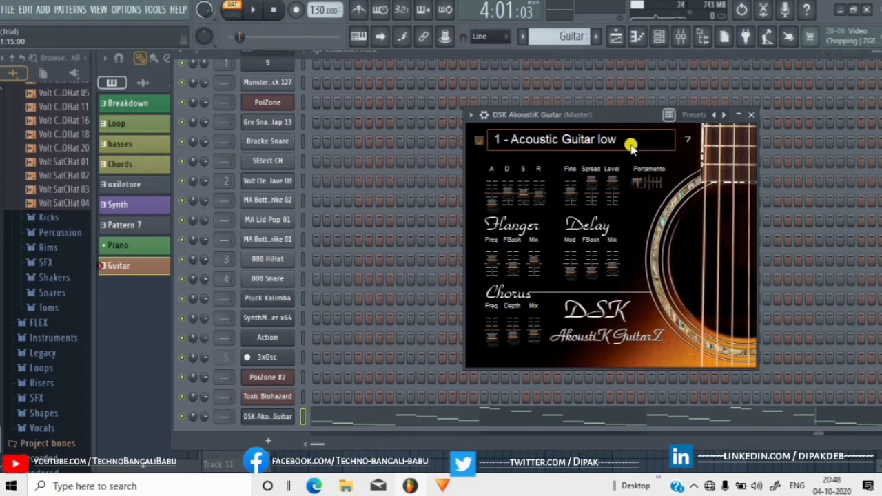
pyautogui.click(722, 116)
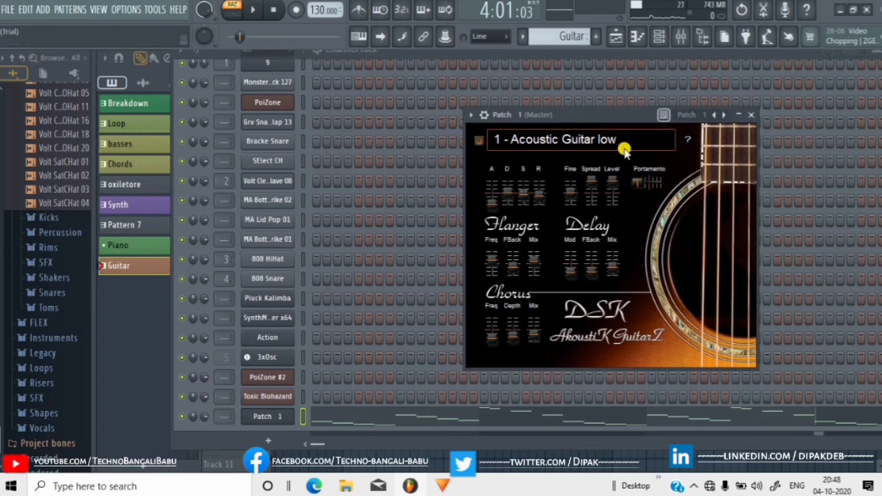
pyautogui.click(264, 417)
# Step: Open the Patch 1 guitar channel's notes in the piano roll, play them for a few bars and stop playback
pyautogui.rightClick(264, 417)
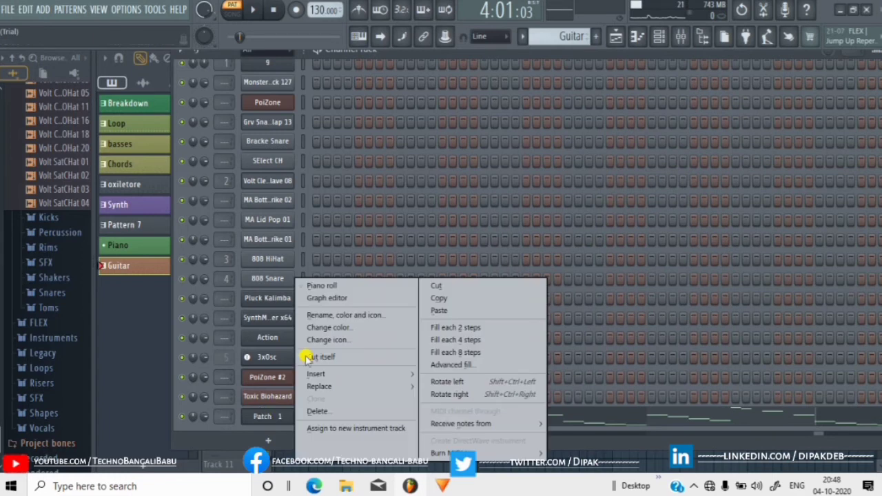
pyautogui.click(330, 288)
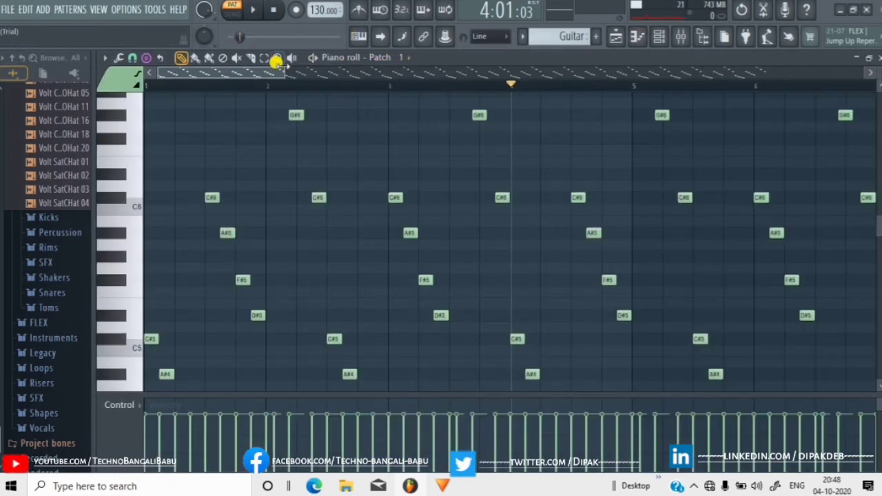
pyautogui.click(316, 62)
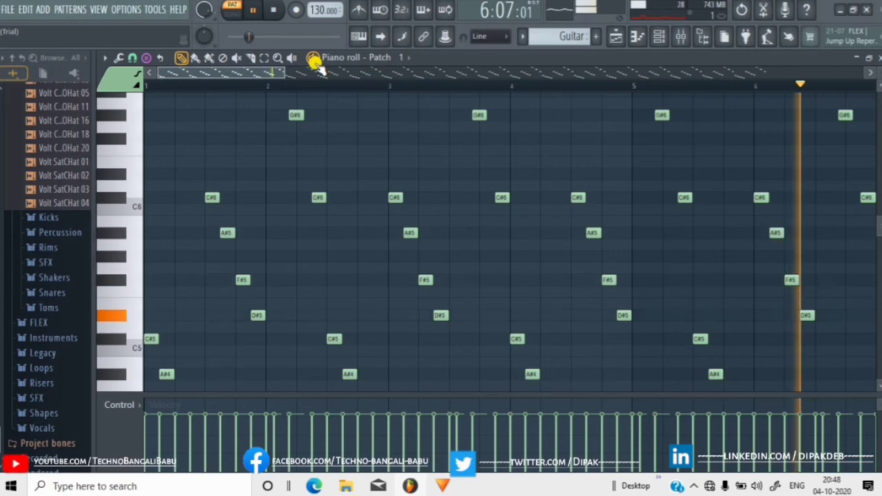
pyautogui.click(314, 59)
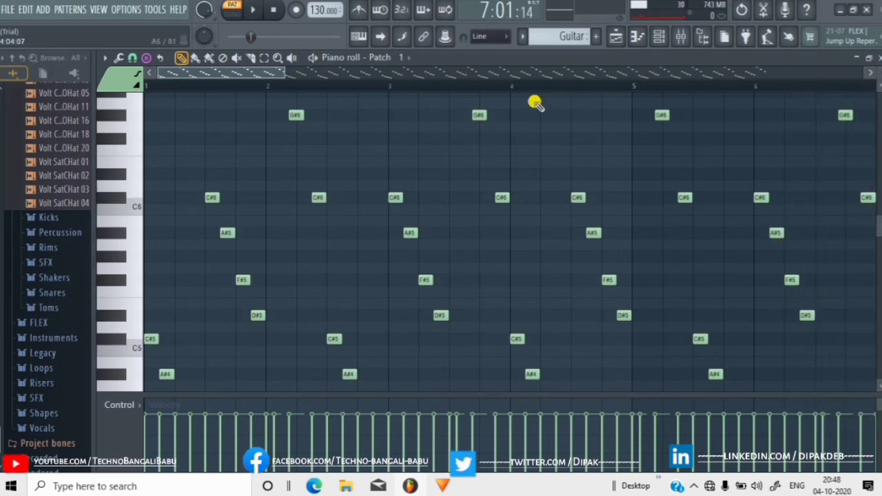
# Step: Open the Patch 1 channel's DSK AkoustiK Guitar plugin from the channel rack and select the 3 - Nylon Guitar sound
pyautogui.click(659, 36)
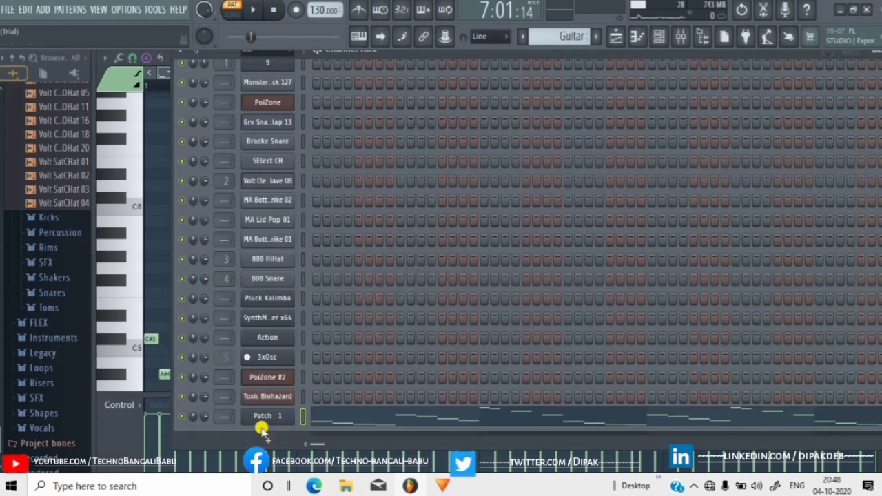
pyautogui.rightClick(267, 415)
pyautogui.click(268, 418)
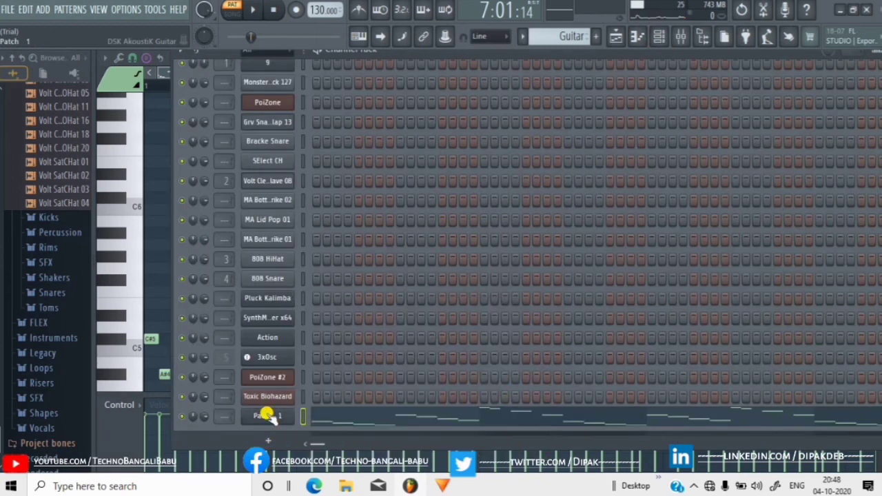
pyautogui.click(268, 416)
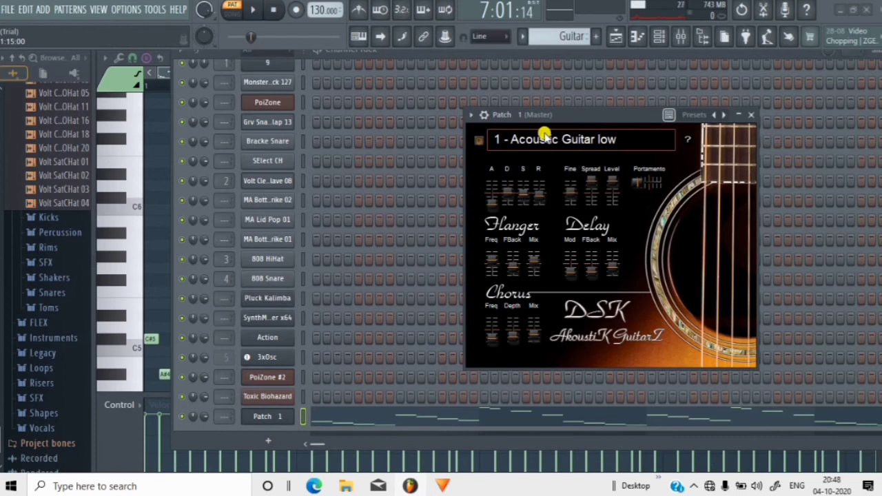
pyautogui.click(721, 116)
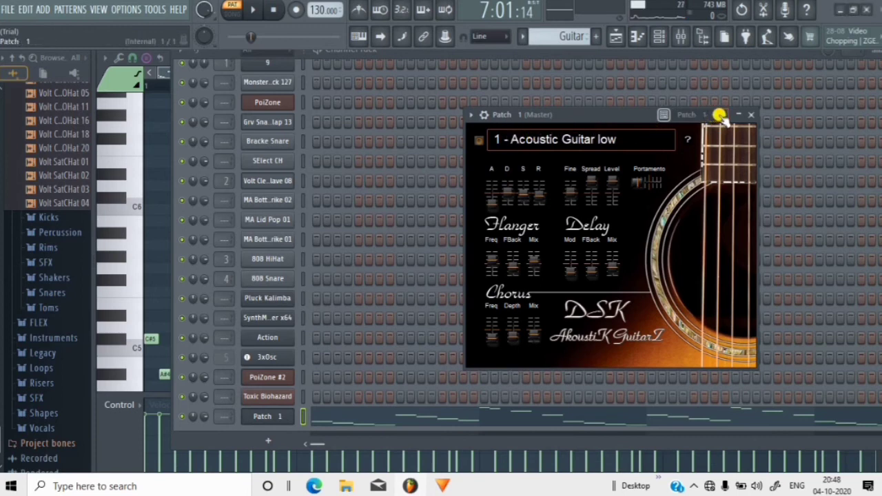
pyautogui.click(685, 116)
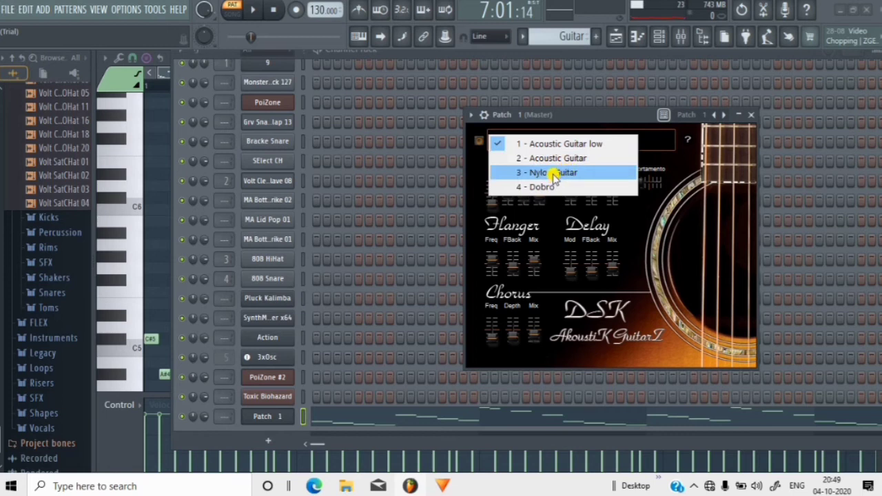
pyautogui.click(554, 174)
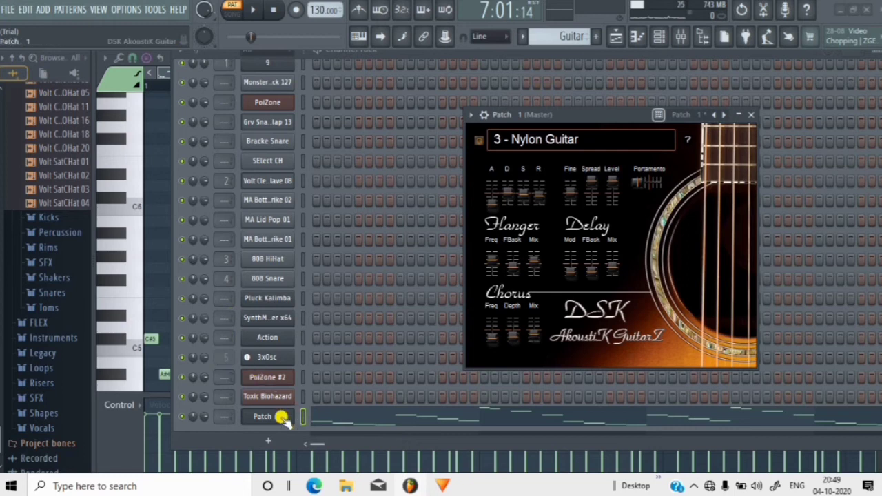
# Step: Audition the Guitar pattern's notes with the Nylon Guitar sound in the piano roll and pause playback after several bars
pyautogui.click(276, 416)
pyautogui.click(276, 416)
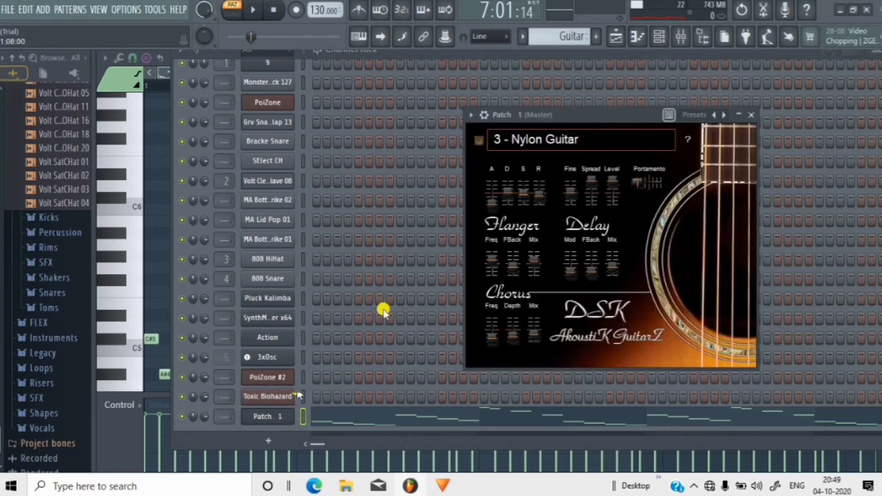
pyautogui.click(264, 415)
pyautogui.rightClick(264, 416)
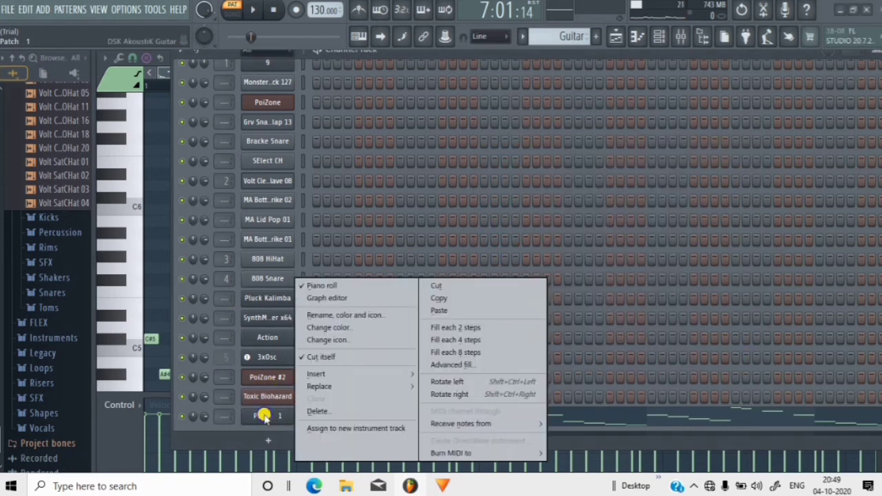
pyautogui.click(330, 289)
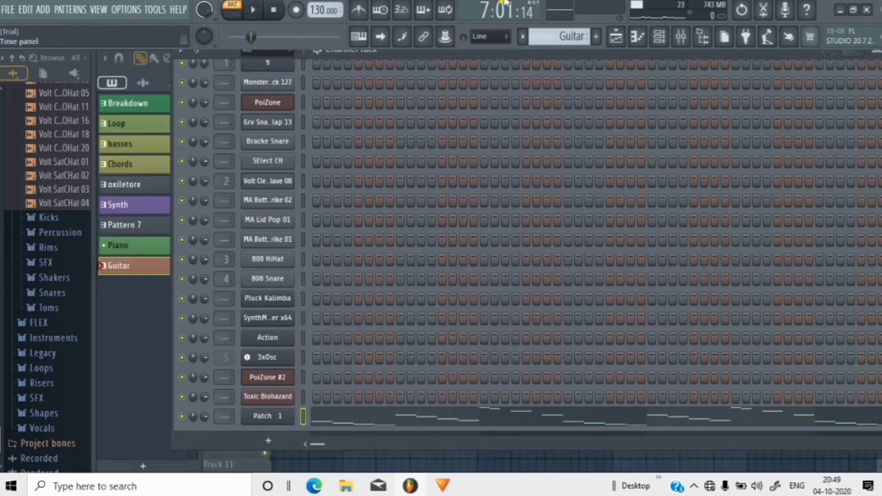
pyautogui.click(635, 38)
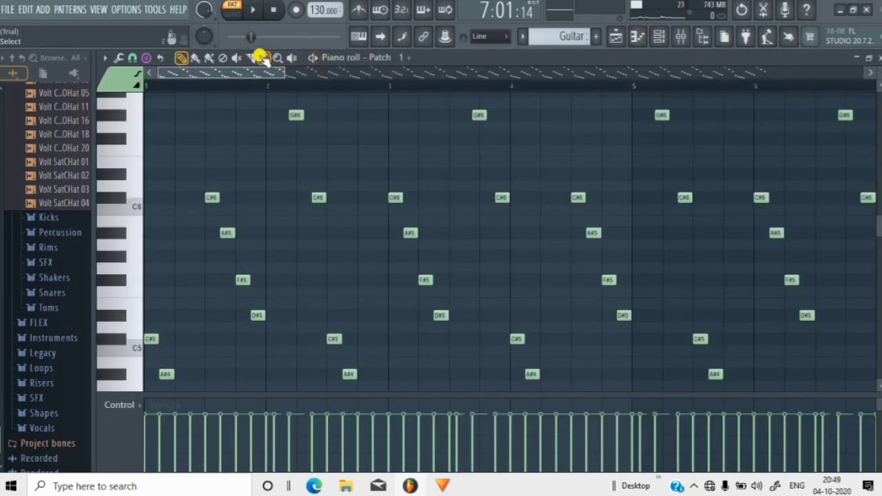
pyautogui.click(315, 59)
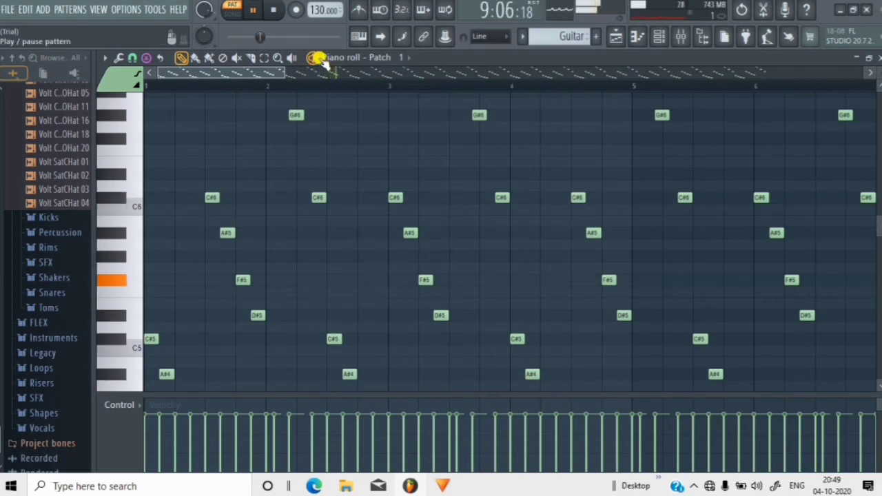
pyautogui.click(317, 58)
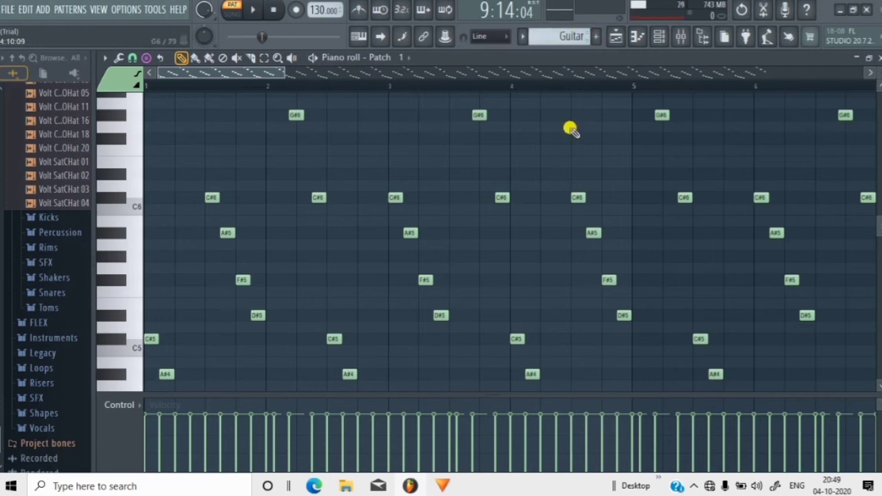
# Step: Create a new empty pattern with its default name, and place the Guitar pattern on playlist Track 11 starting at bar 1
pyautogui.click(597, 38)
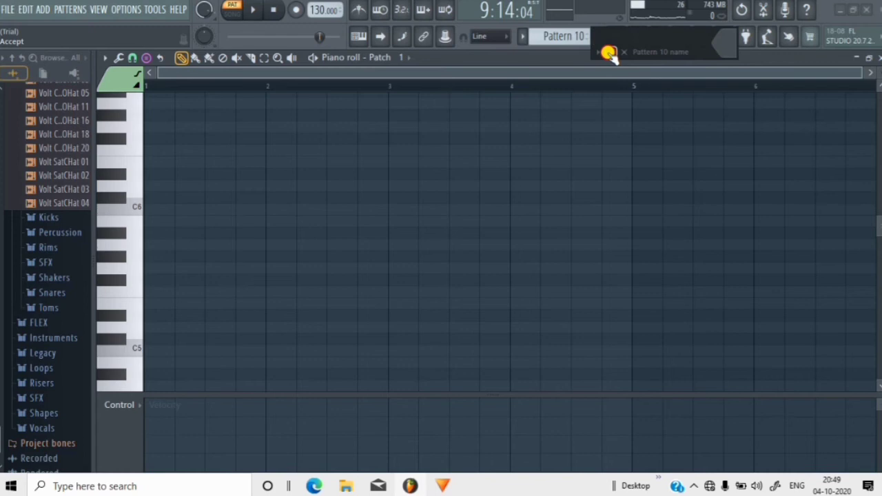
pyautogui.click(611, 54)
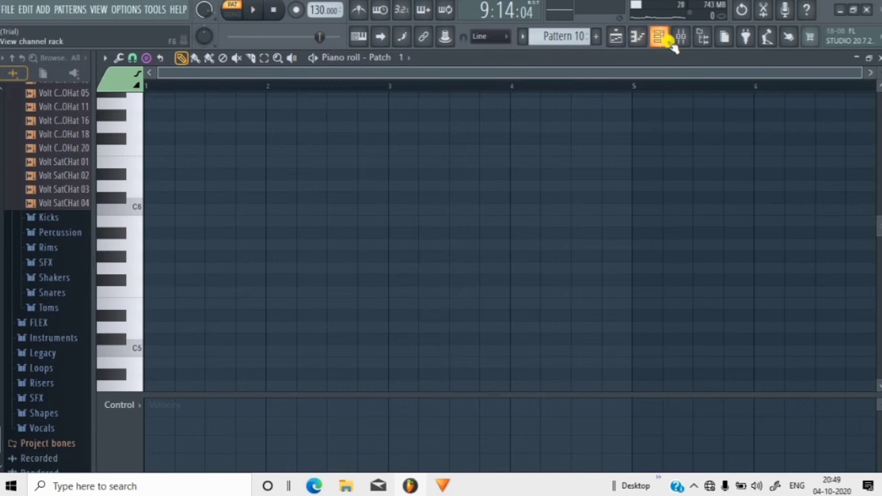
pyautogui.click(626, 39)
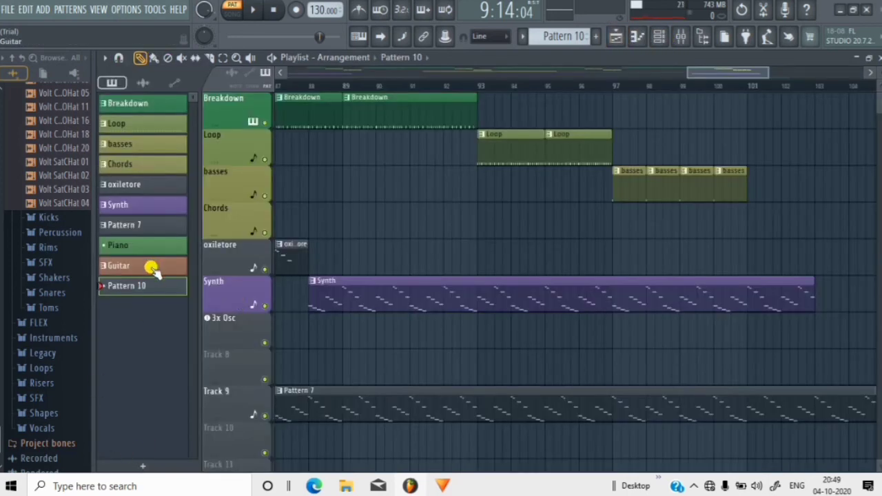
pyautogui.moveTo(153, 271); pyautogui.dragTo(270, 349)
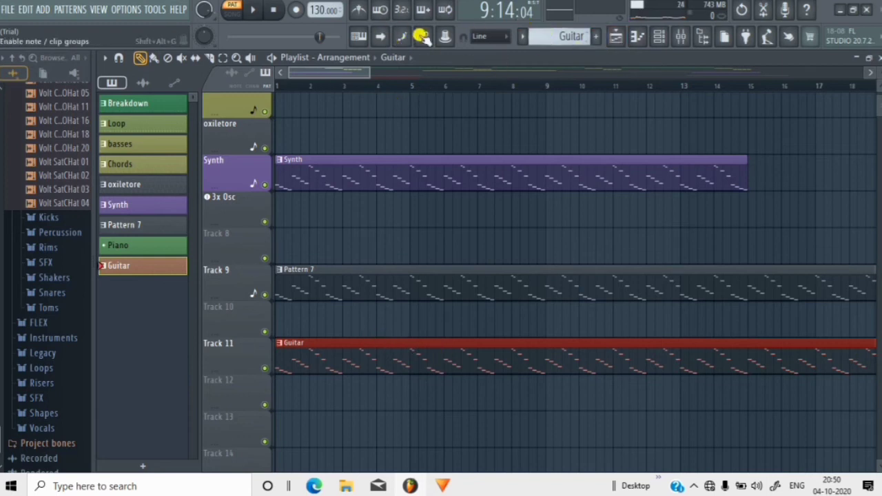
# Step: Play the song and mute and unmute Track 11 to compare the arrangement with and without the Guitar clip
pyautogui.click(273, 58)
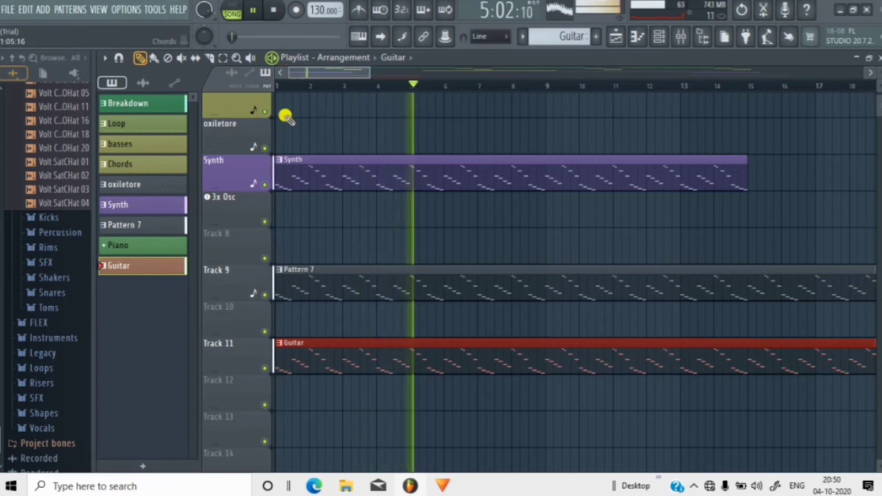
pyautogui.scroll(4, 246, 144)
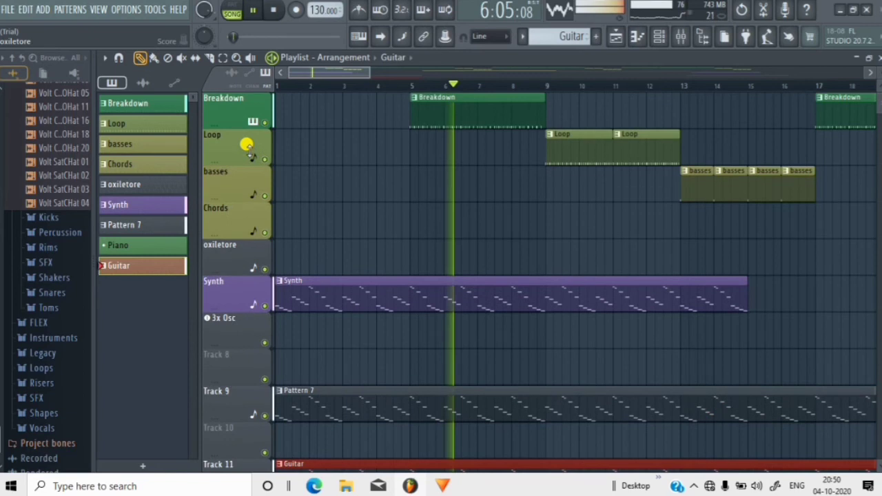
pyautogui.scroll(-6, 262, 180)
pyautogui.click(265, 269)
pyautogui.scroll(3, 266, 262)
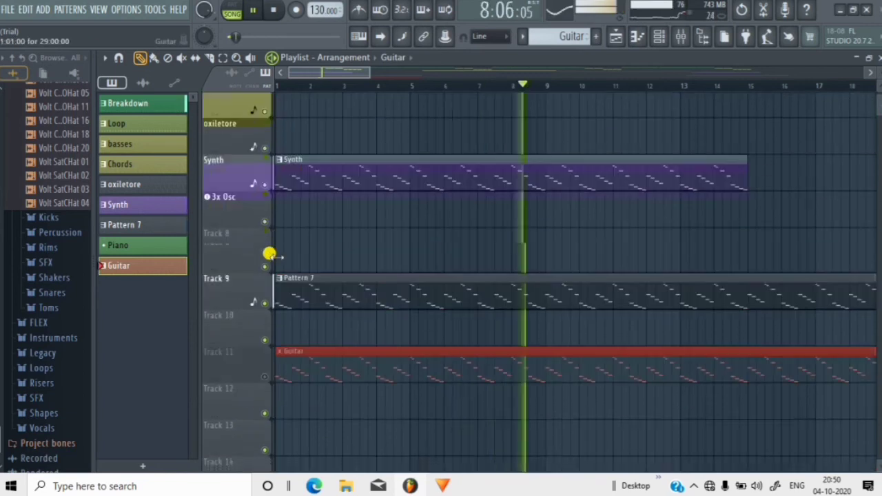
pyautogui.scroll(-2, 269, 290)
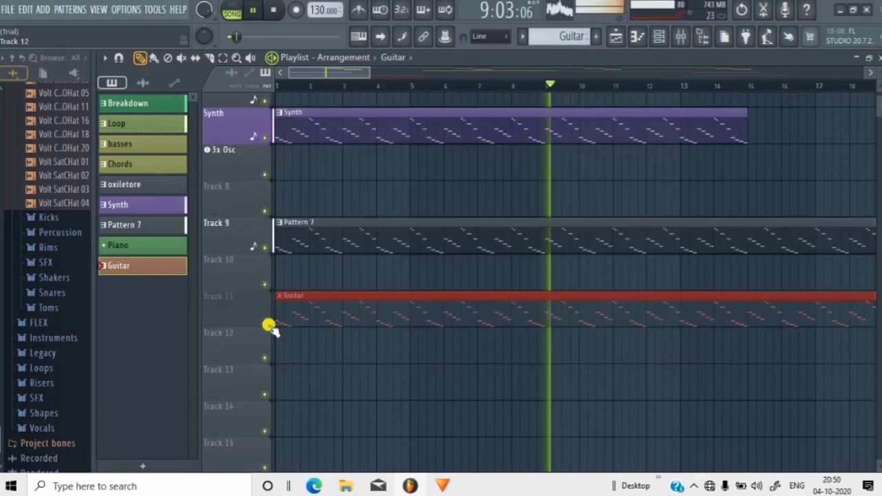
pyautogui.scroll(-1, 269, 324)
pyautogui.click(265, 307)
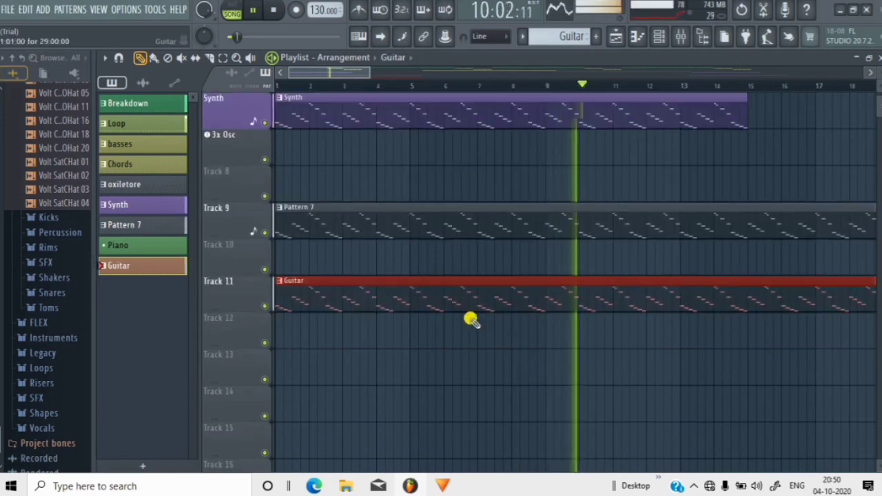
# Step: Delete the Guitar clip from Track 11 while the song keeps playing
pyautogui.rightClick(717, 285)
pyautogui.scroll(2, 268, 249)
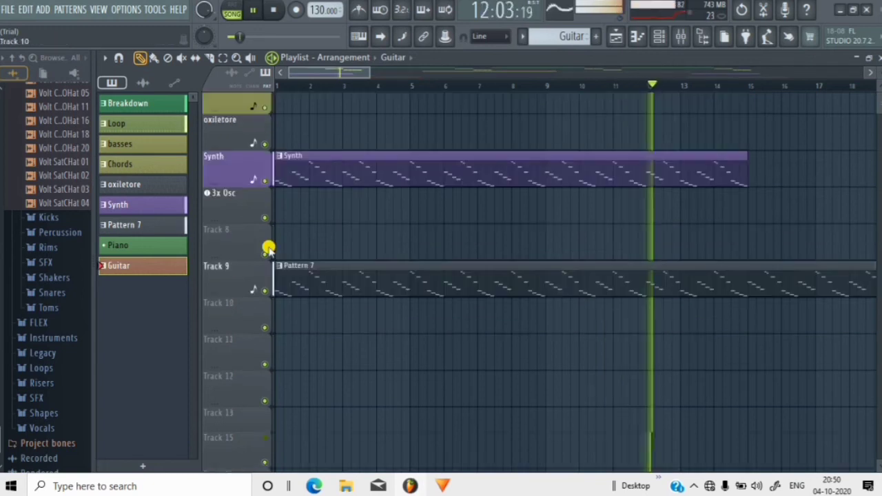
pyautogui.scroll(4, 268, 249)
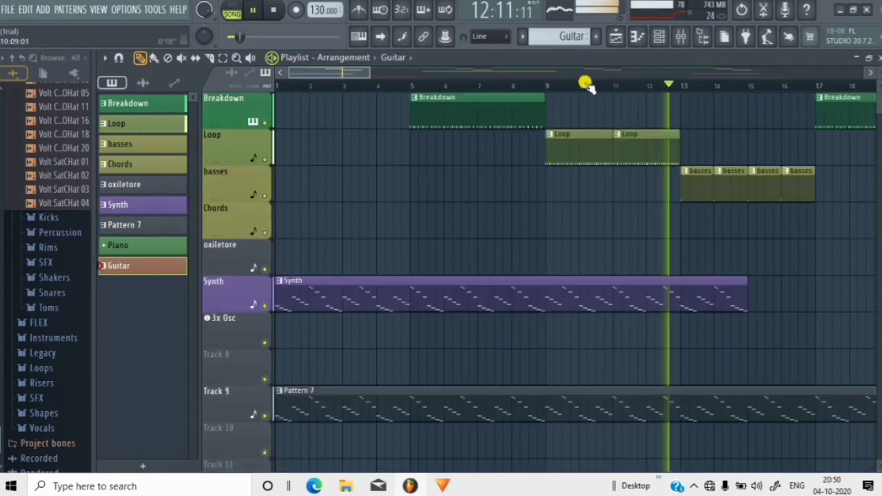
# Step: Route the MA Bott..rike 02 channel to mixer track 10 in the channel rack and close the rack
pyautogui.click(659, 37)
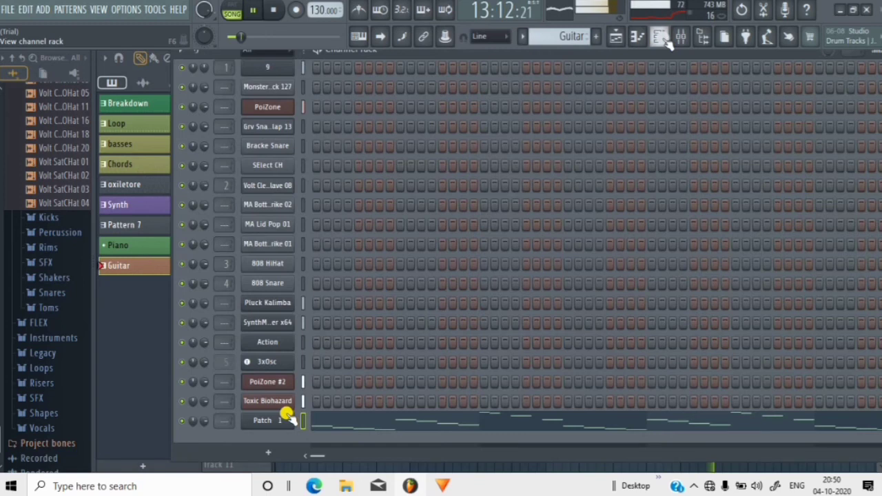
pyautogui.moveTo(219, 207); pyautogui.dragTo(195, 89)
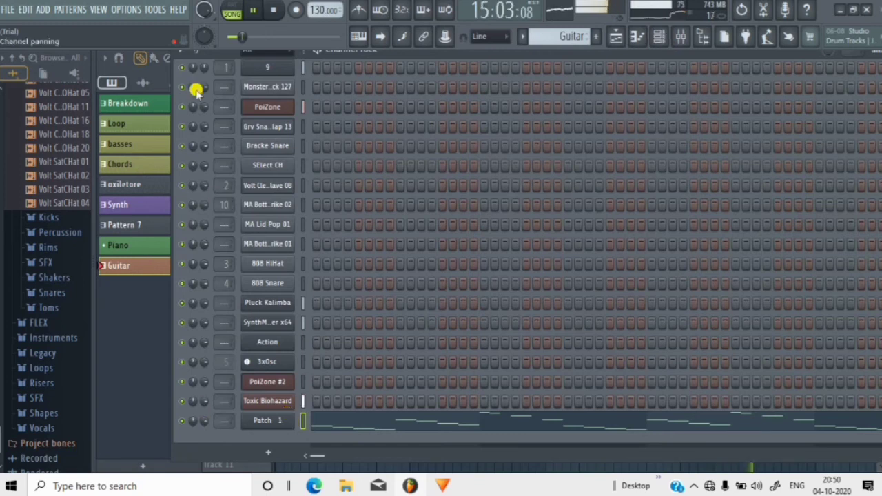
pyautogui.moveTo(409, 55); pyautogui.dragTo(384, 118)
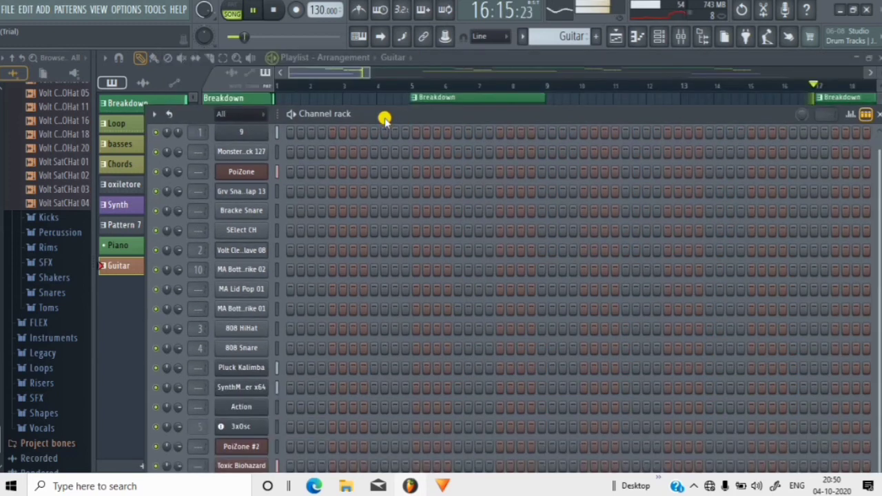
pyautogui.click(875, 115)
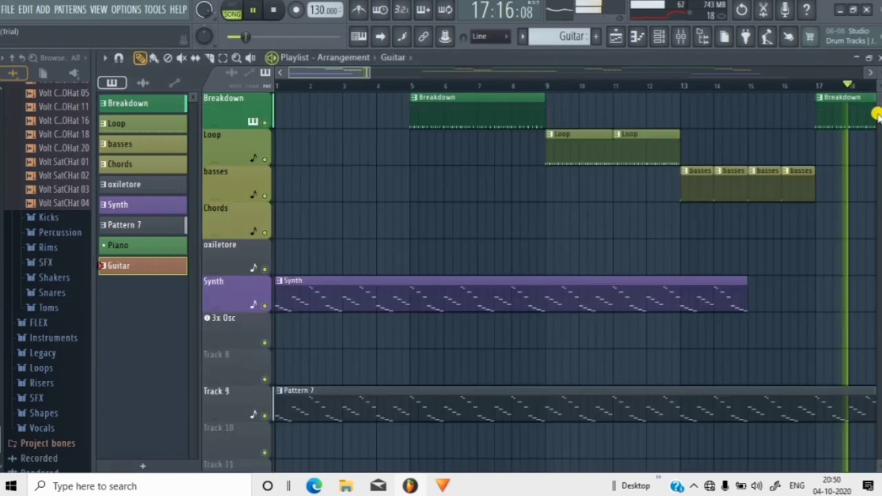
# Step: Place the Guitar pattern back on the eleventh playlist track from bar 1, below Pattern 7
pyautogui.moveTo(151, 272); pyautogui.dragTo(283, 384)
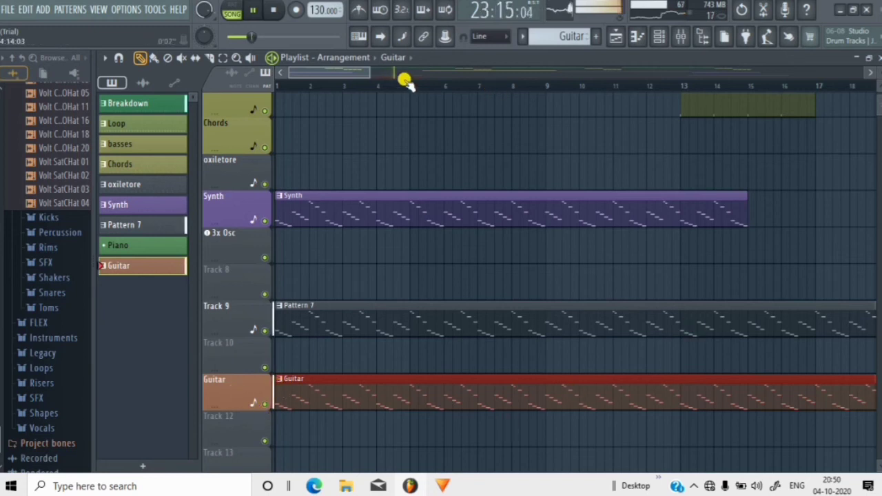
pyautogui.moveTo(363, 71); pyautogui.dragTo(439, 114)
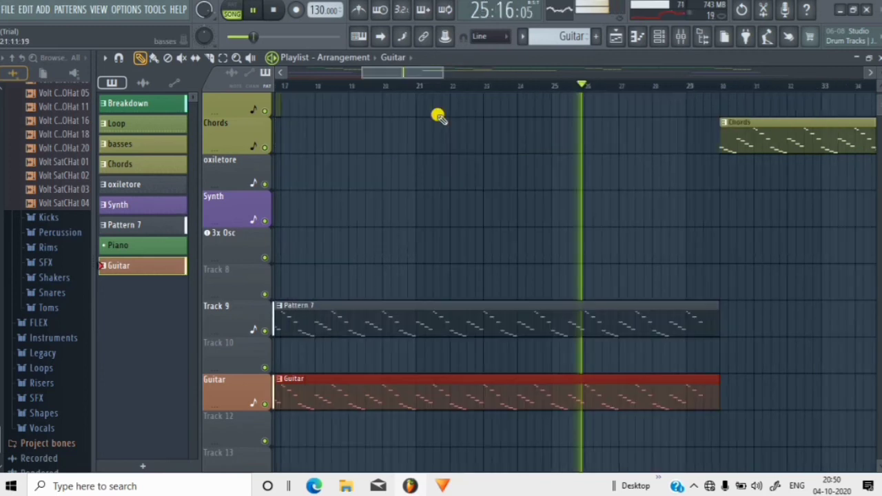
# Step: Examine the whole song arrangement across all playlist tracks during playback and open the mixer to view the track levels
pyautogui.scroll(-5, 452, 91)
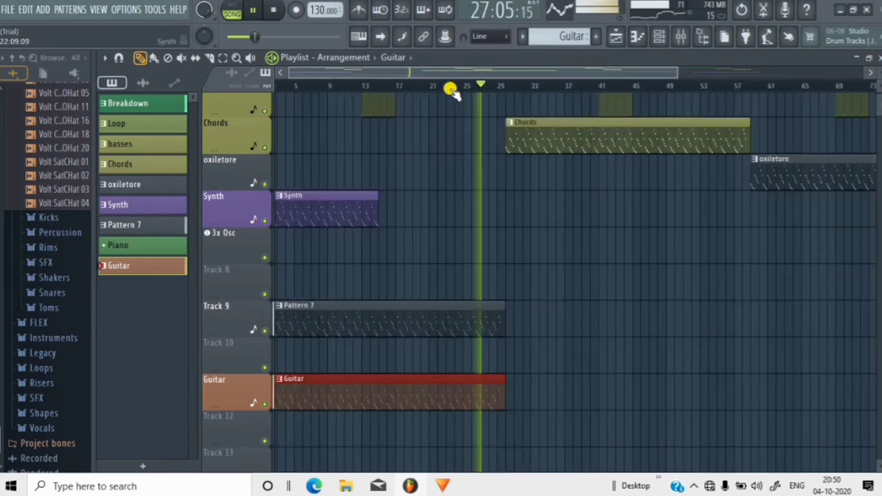
pyautogui.scroll(-5, 430, 103)
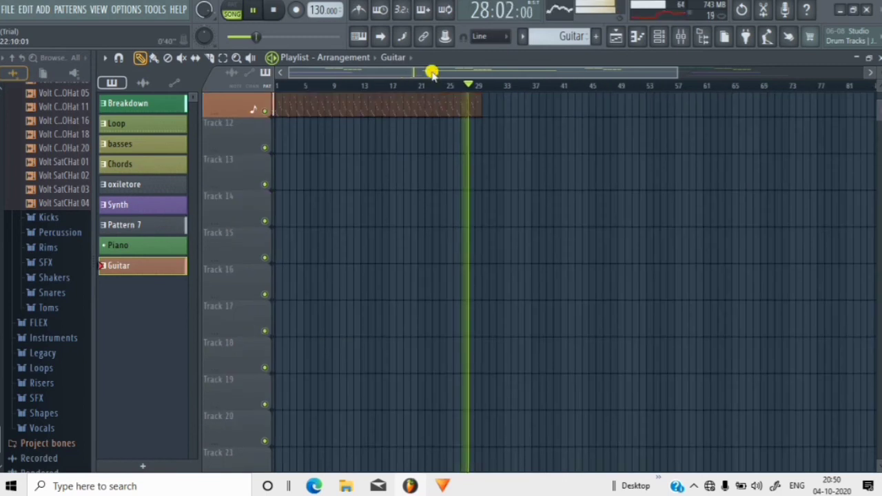
pyautogui.scroll(-1, 429, 81)
pyautogui.scroll(-2, 429, 81)
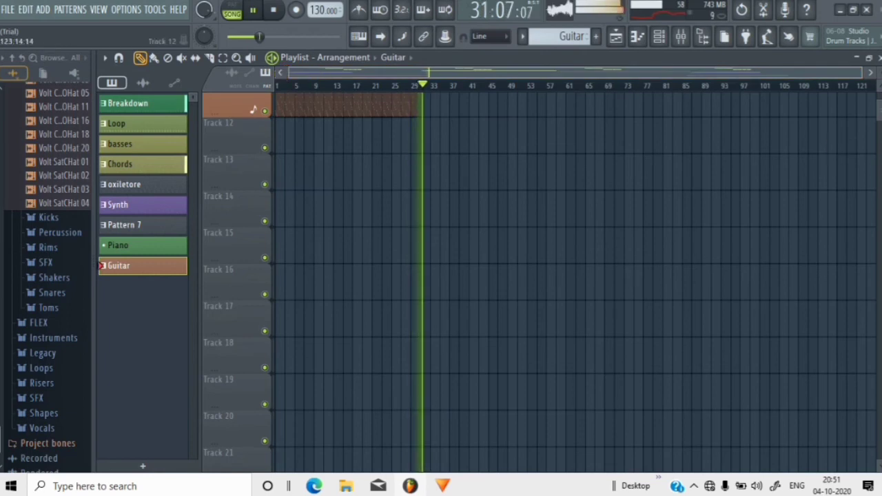
pyautogui.scroll(8, 877, 115)
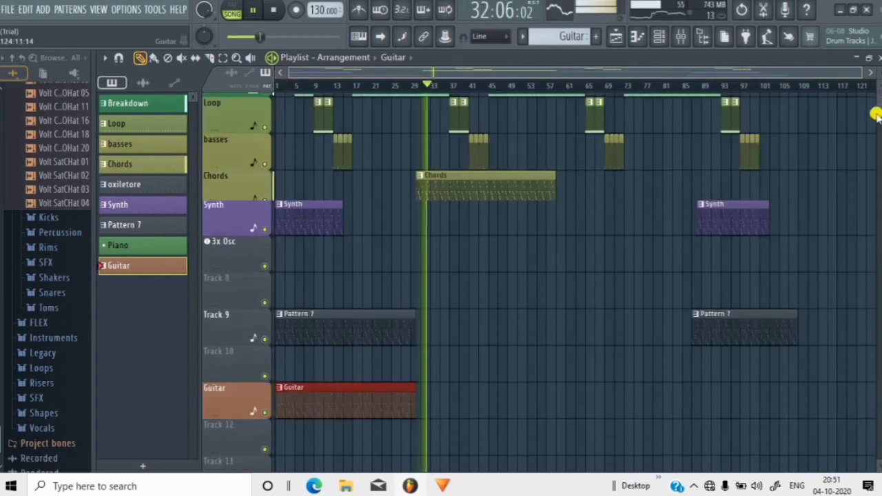
pyautogui.scroll(2, 877, 115)
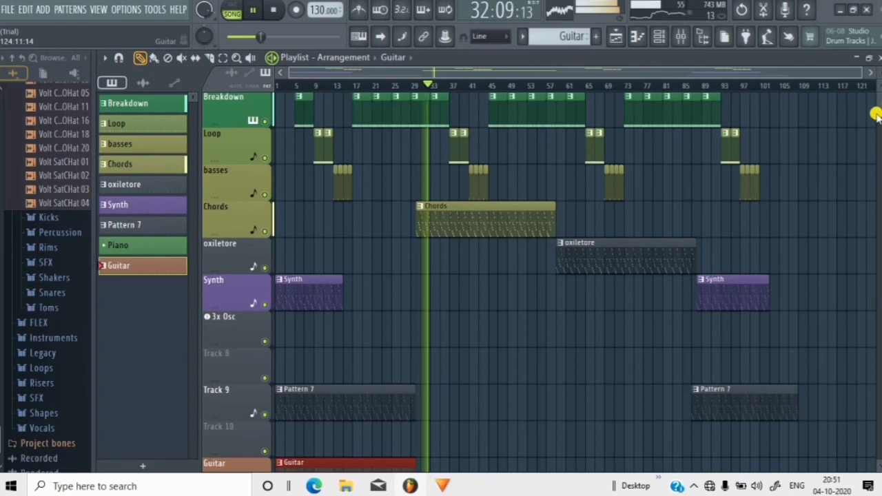
pyautogui.click(681, 36)
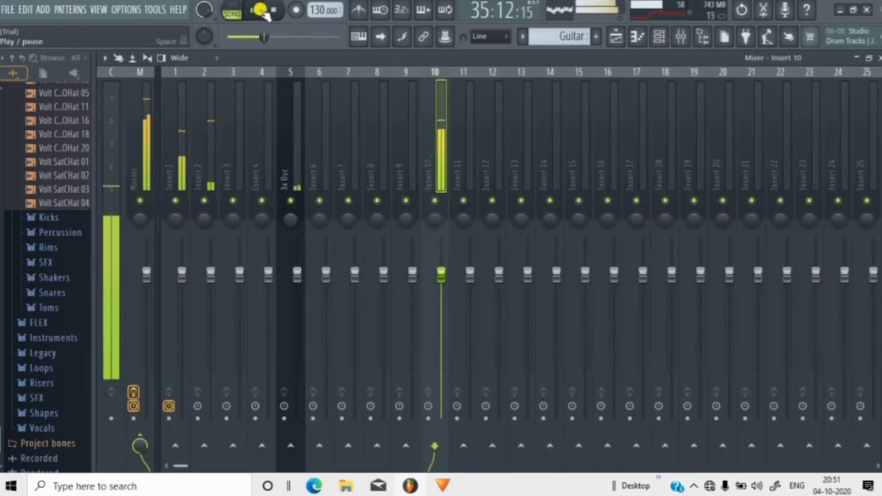
# Step: Return to the playlist and name the track holding the Pattern 7 clips with the preset name Foley
pyautogui.click(619, 39)
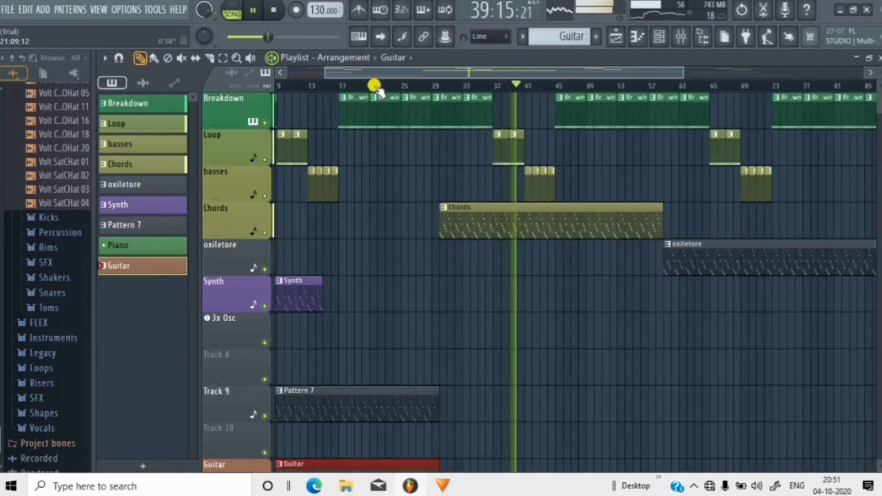
pyautogui.scroll(2, 375, 86)
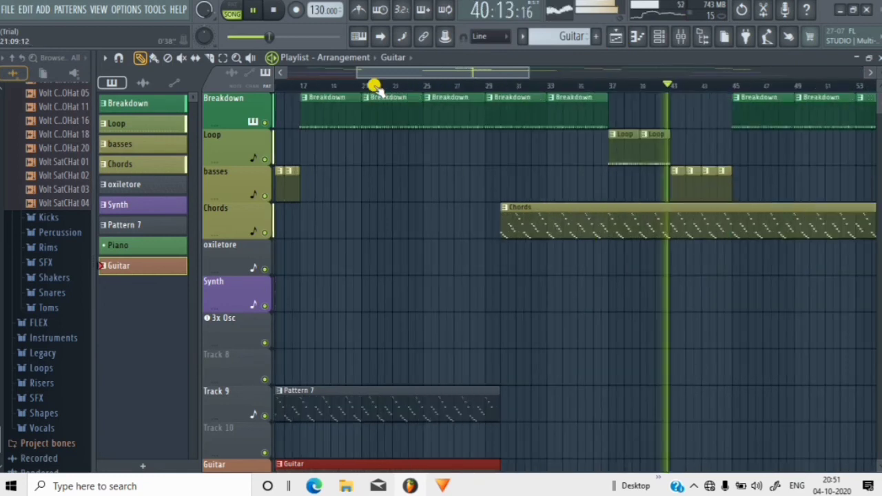
pyautogui.scroll(3, 375, 86)
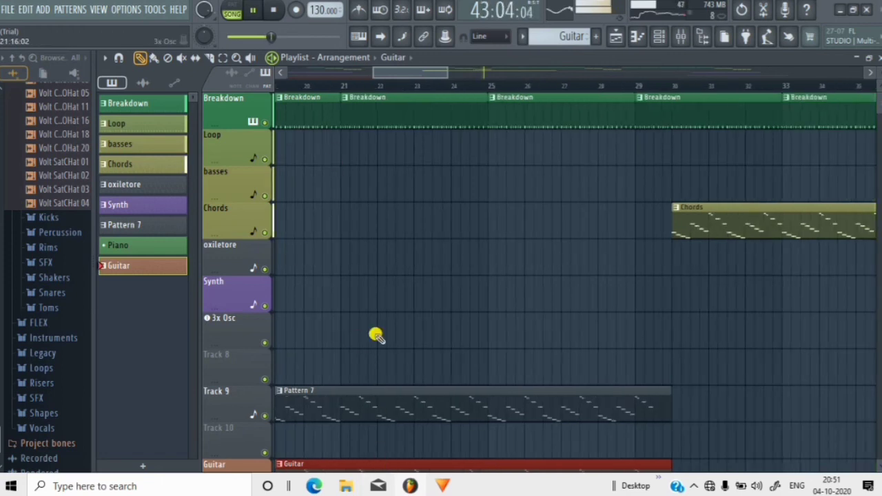
pyautogui.scroll(-6, 376, 336)
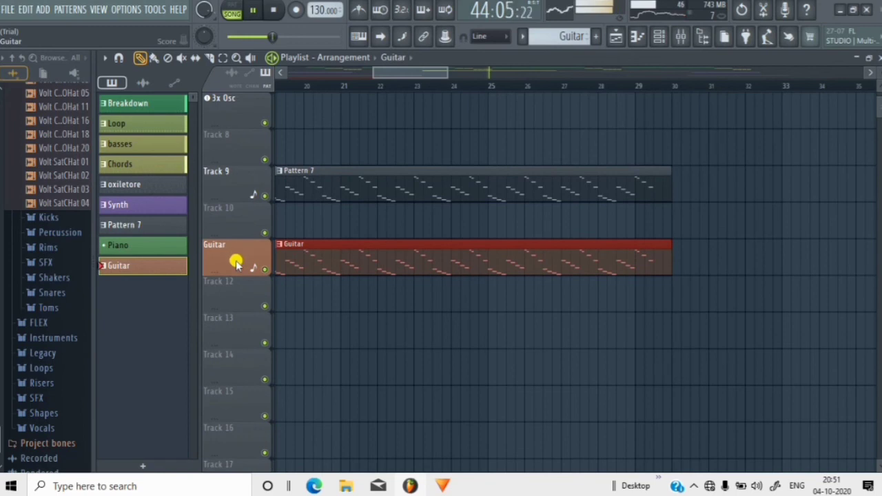
pyautogui.rightClick(239, 184)
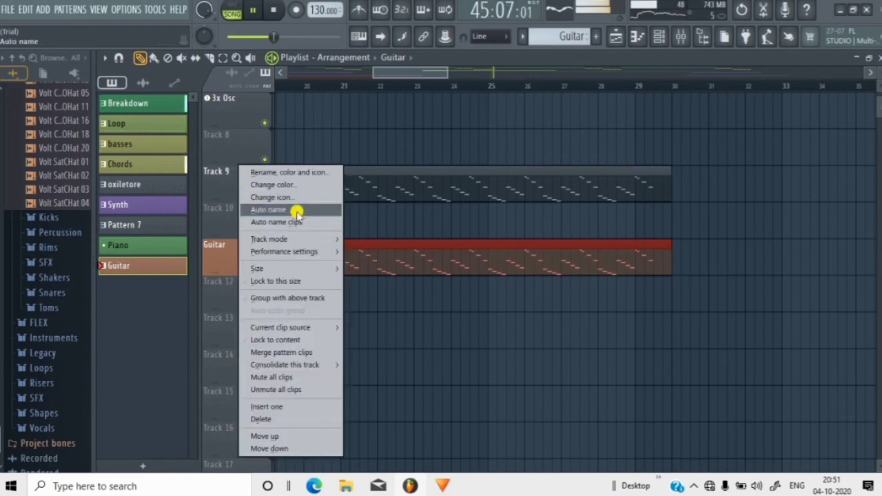
pyautogui.click(288, 174)
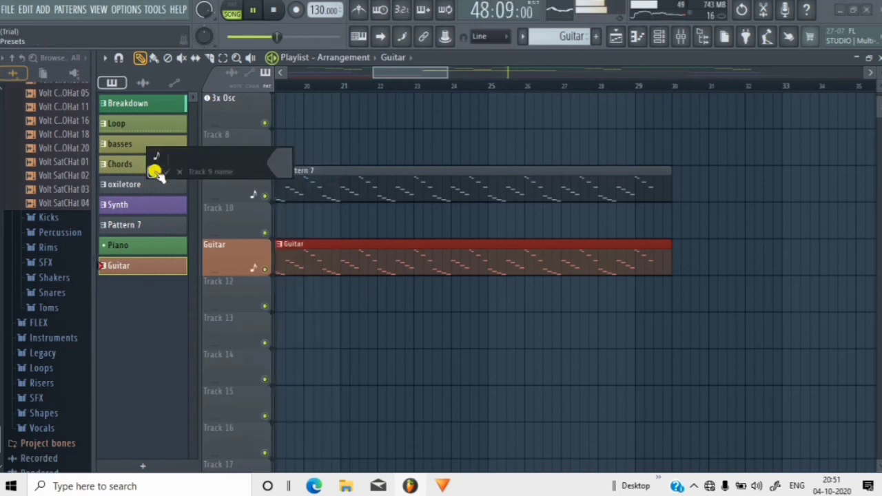
pyautogui.click(154, 172)
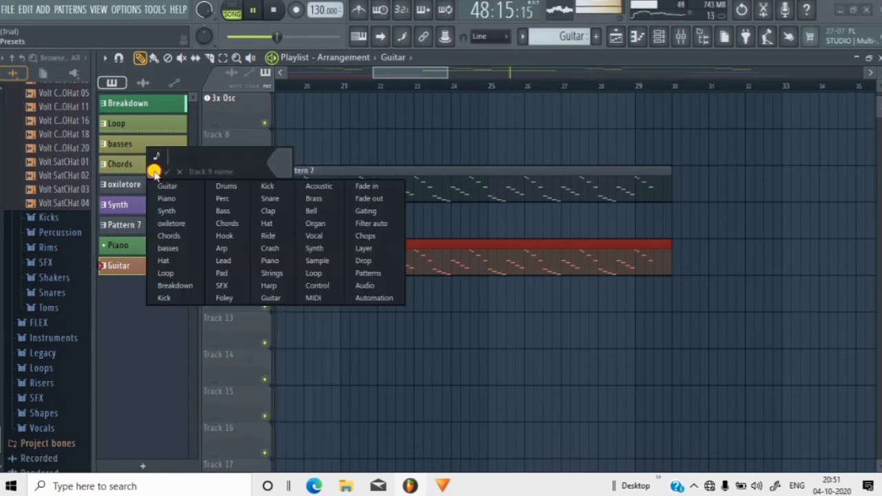
pyautogui.click(228, 299)
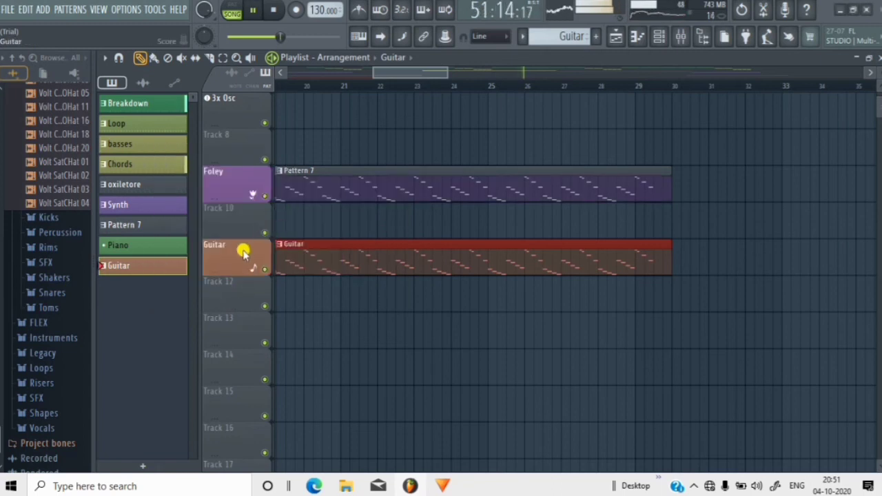
# Step: Pause the song and examine the playlist arrangement from bar 1 to the closing Synth and Pattern 7 clips
pyautogui.scroll(3, 234, 225)
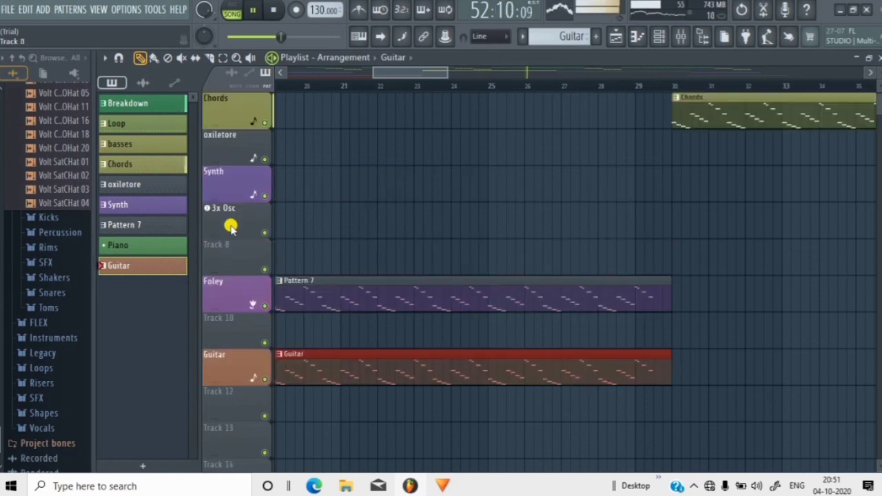
pyautogui.scroll(3, 231, 228)
pyautogui.click(253, 9)
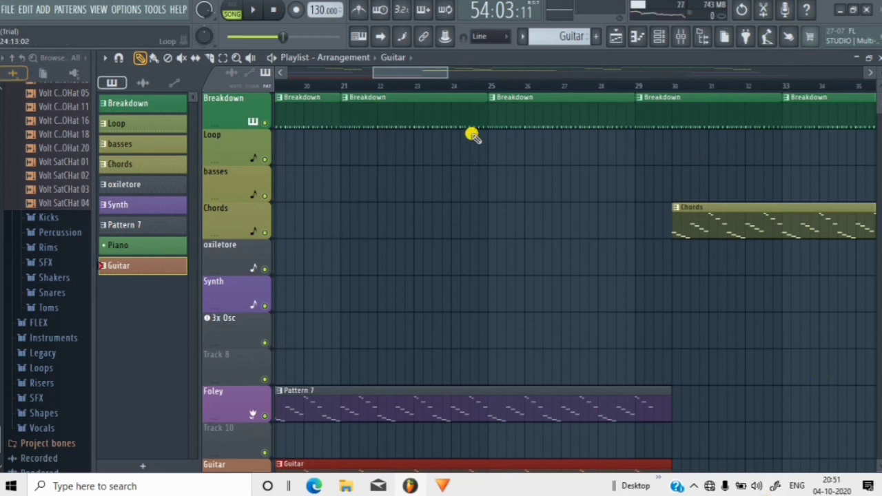
pyautogui.scroll(-4, 604, 76)
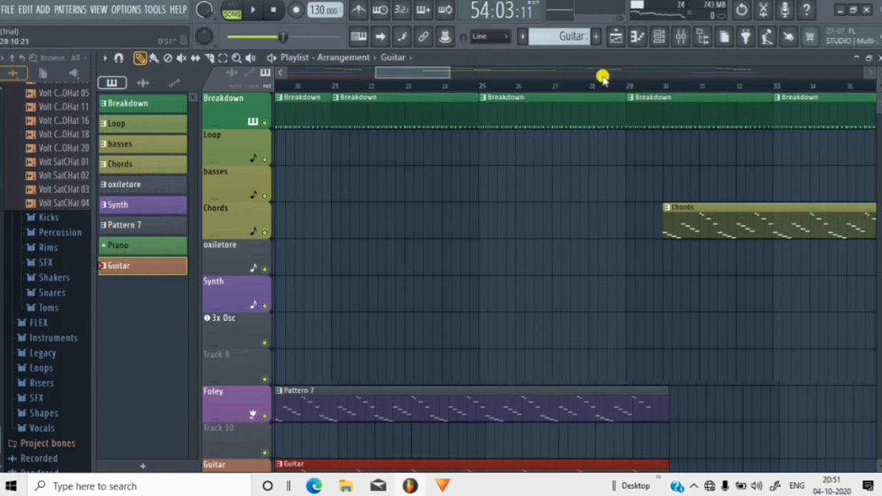
pyautogui.scroll(-8, 602, 83)
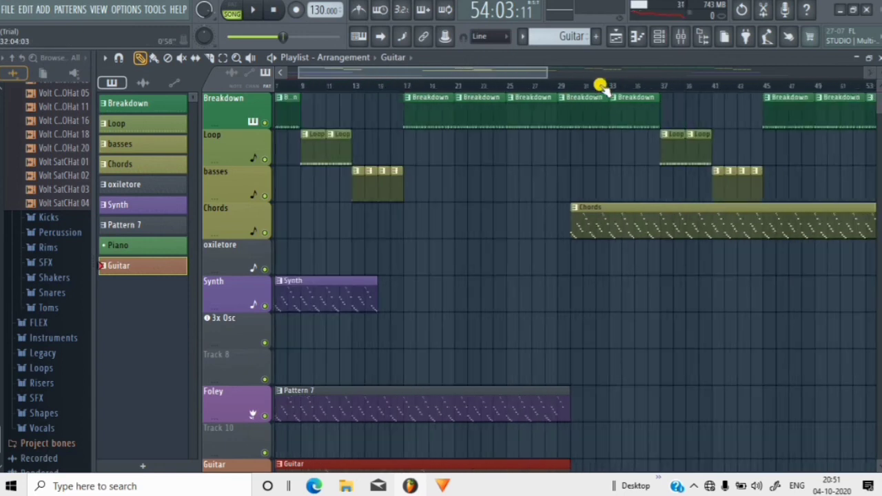
pyautogui.scroll(-3, 604, 84)
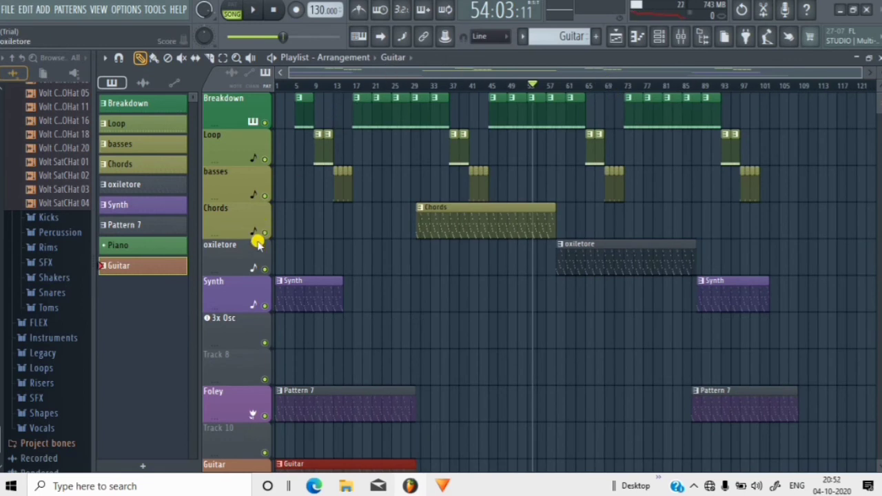
pyautogui.moveTo(880, 104); pyautogui.dragTo(879, 17)
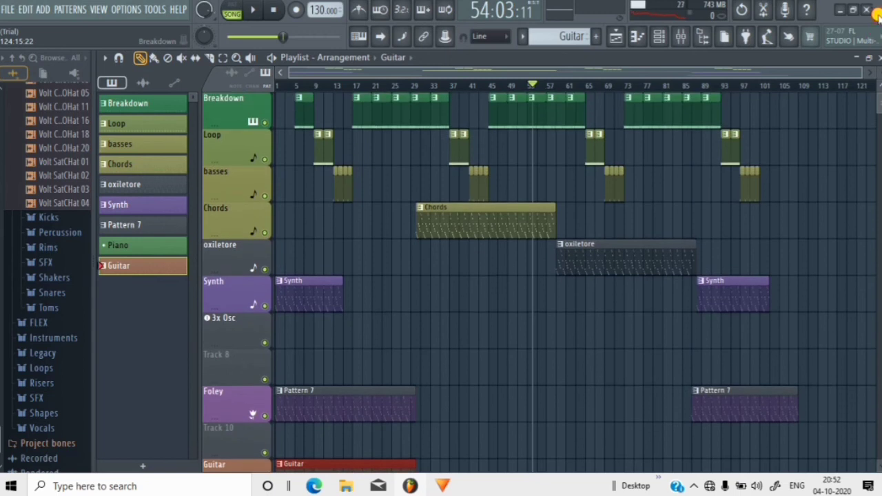
pyautogui.scroll(3, 433, 85)
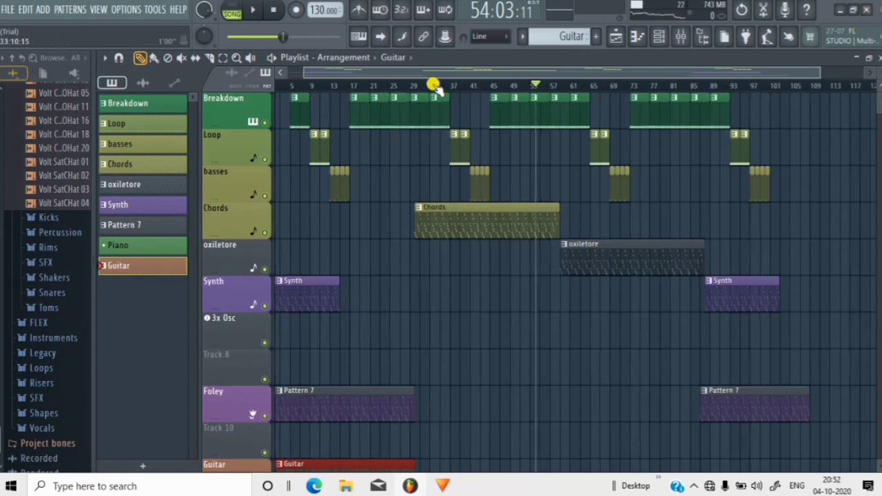
pyautogui.scroll(5, 435, 87)
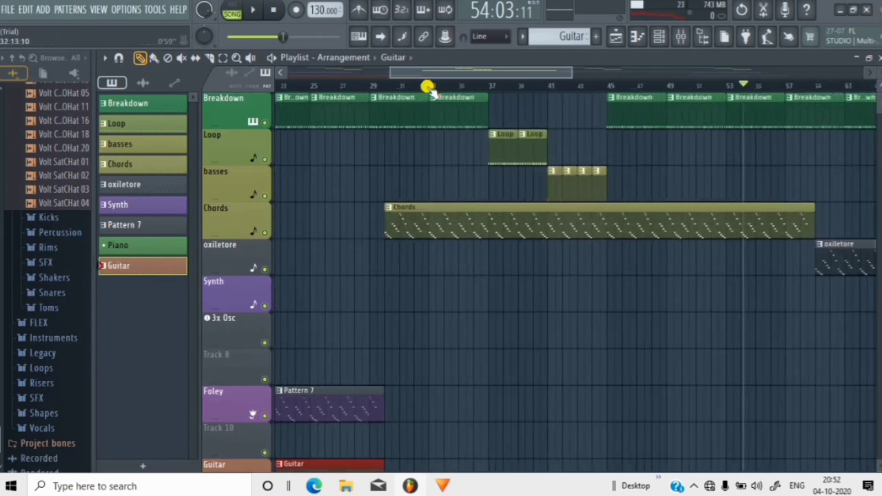
pyautogui.moveTo(459, 78); pyautogui.dragTo(297, 80)
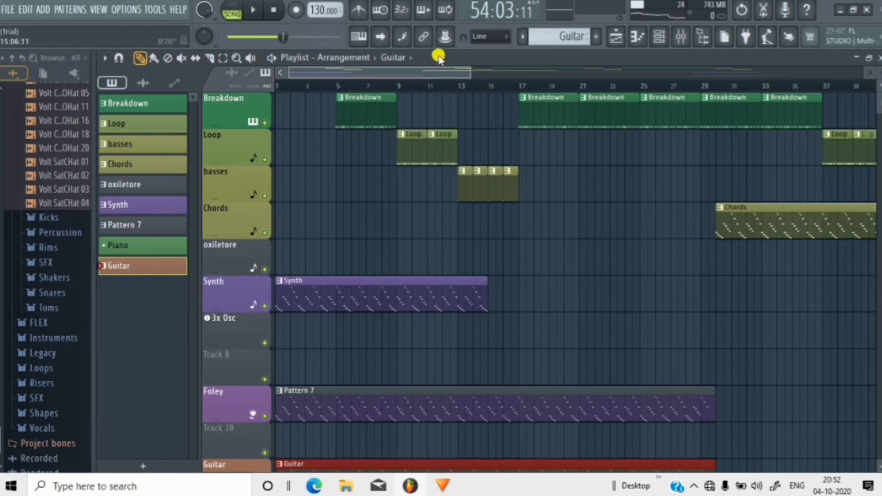
pyautogui.moveTo(448, 71); pyautogui.dragTo(563, 88)
pyautogui.moveTo(581, 70); pyautogui.dragTo(745, 92)
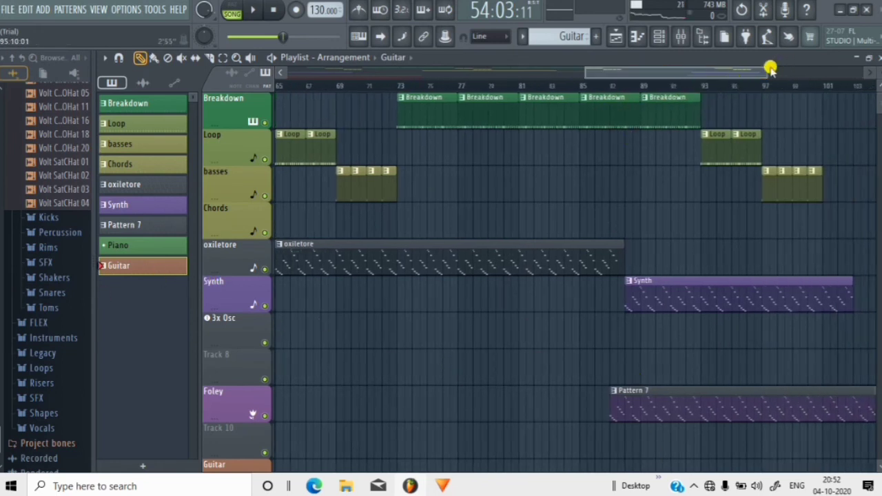
pyautogui.moveTo(754, 73); pyautogui.dragTo(774, 76)
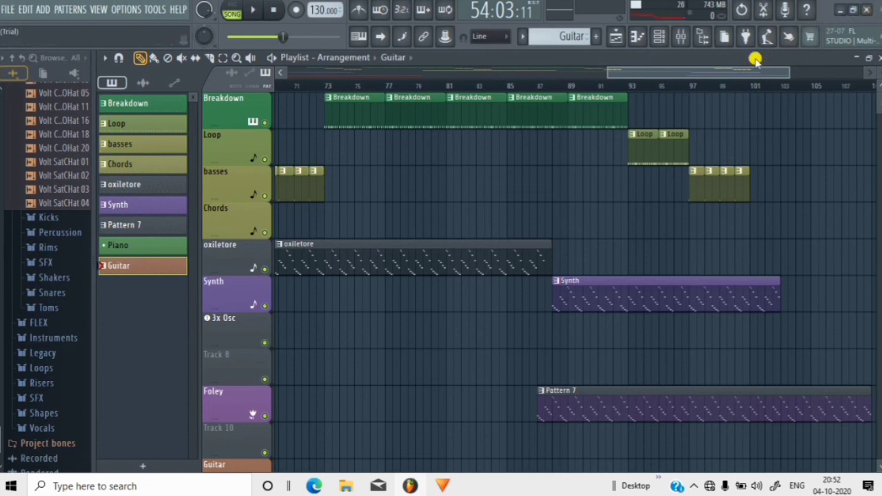
pyautogui.click(681, 39)
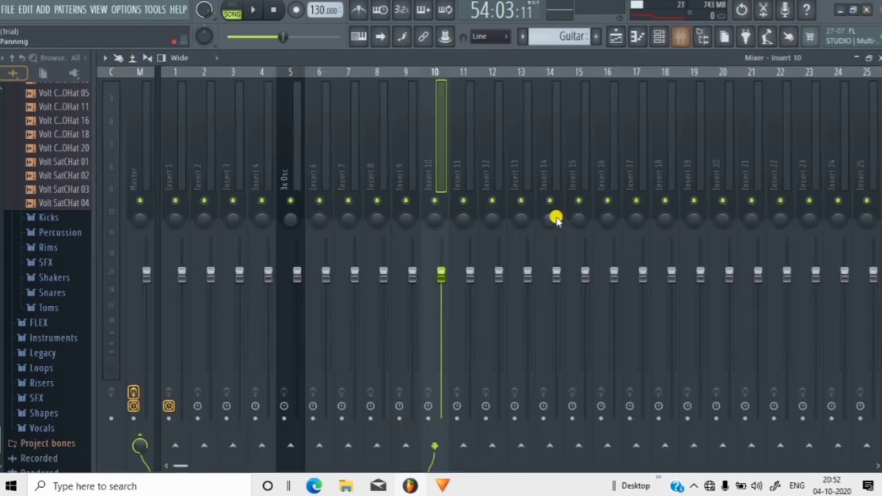
pyautogui.click(688, 42)
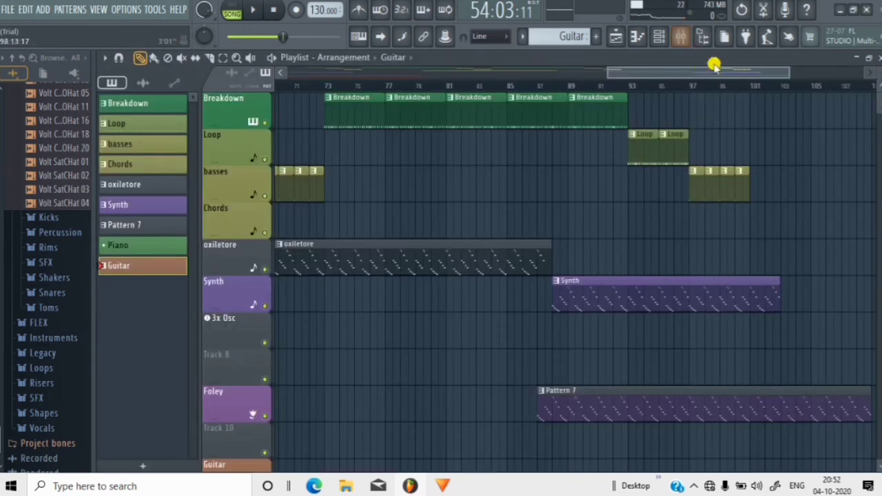
pyautogui.click(682, 41)
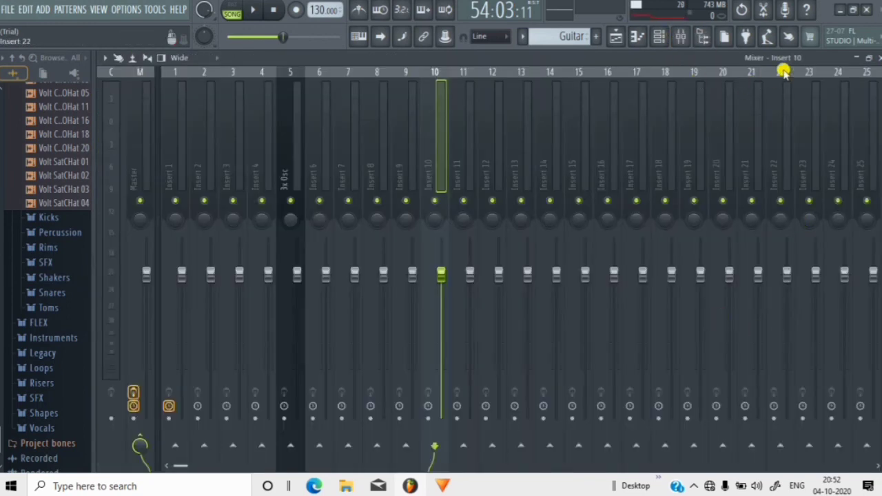
pyautogui.click(682, 40)
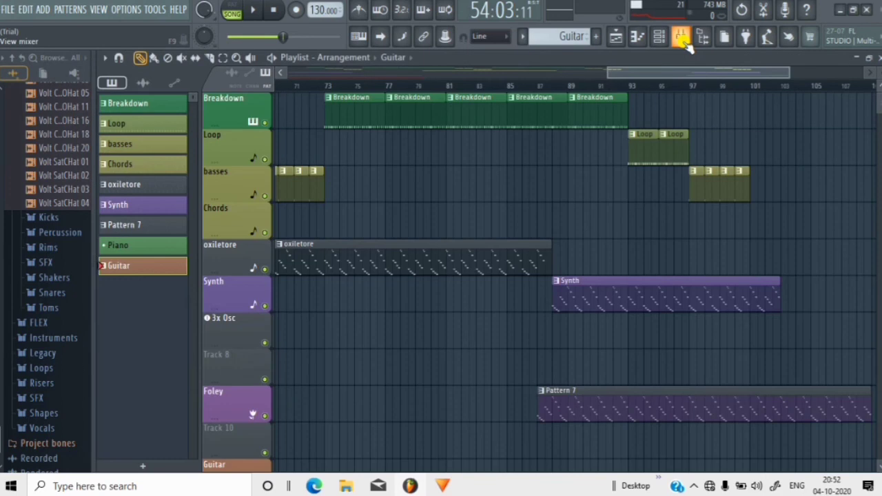
# Step: Load ZGameEditor Visualizer into the first effect slot of mixer Insert 10 and close its window
pyautogui.click(683, 40)
pyautogui.click(175, 60)
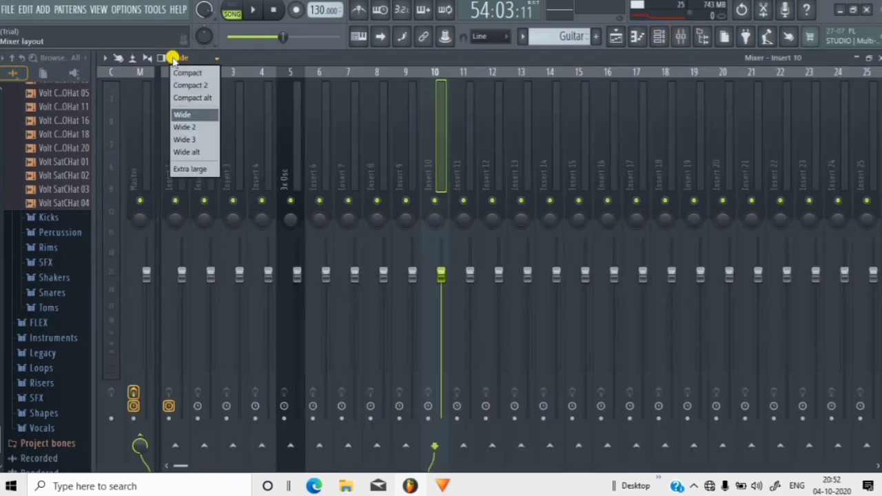
pyautogui.click(215, 60)
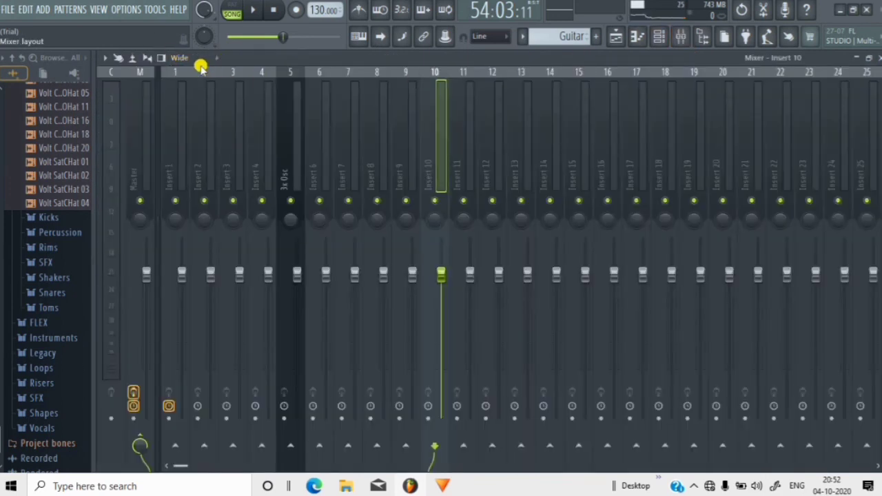
pyautogui.click(158, 58)
pyautogui.click(753, 100)
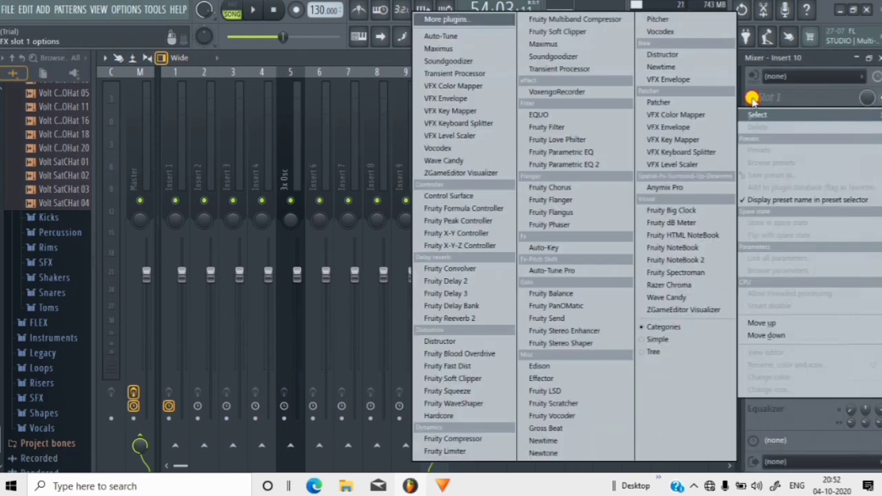
pyautogui.click(669, 311)
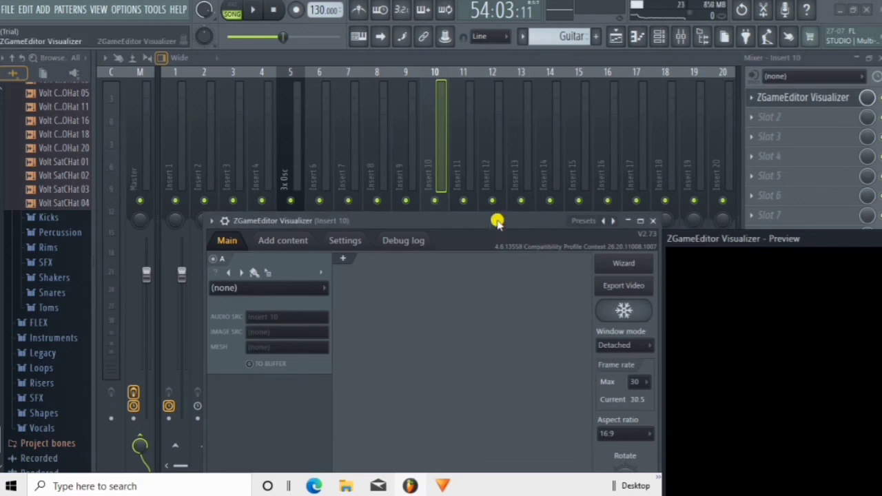
pyautogui.moveTo(496, 216); pyautogui.dragTo(441, 118)
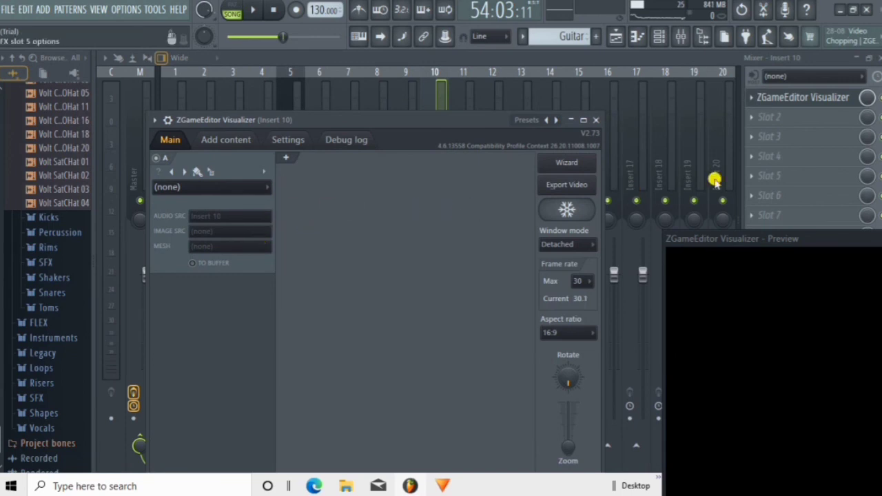
pyautogui.click(595, 121)
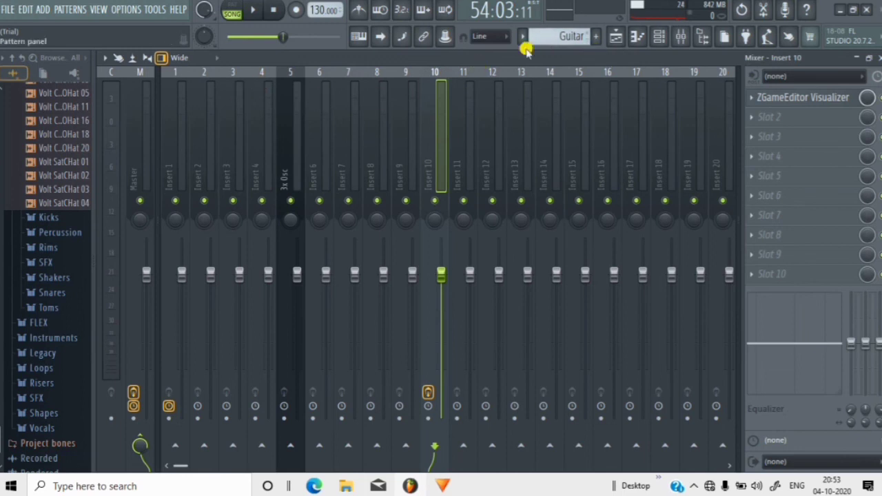
# Step: Return to the playlist, resume song playback and view the whole arrangement from bar 1 to the end
pyautogui.click(616, 38)
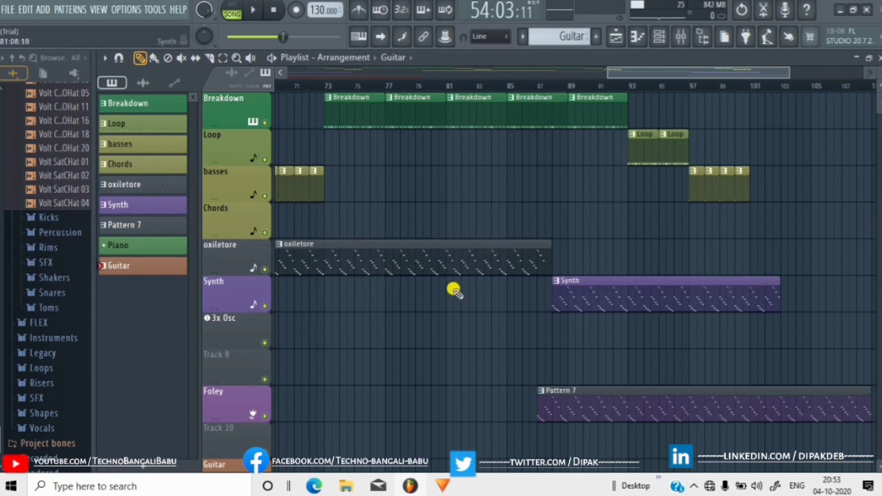
pyautogui.scroll(-3, 508, 309)
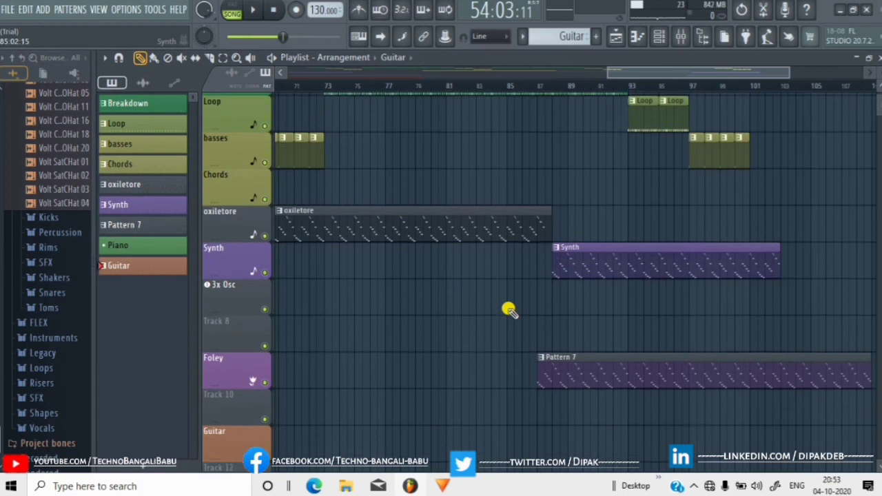
pyautogui.scroll(3, 495, 291)
pyautogui.scroll(1, 495, 291)
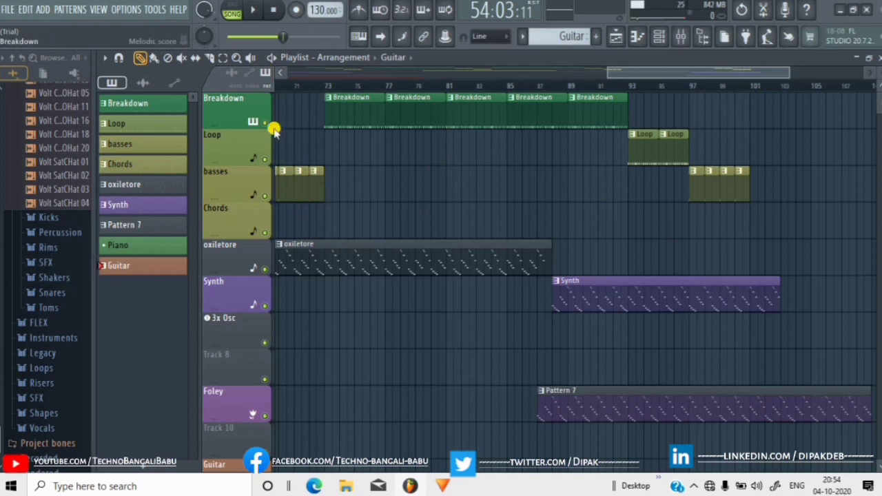
pyautogui.click(275, 60)
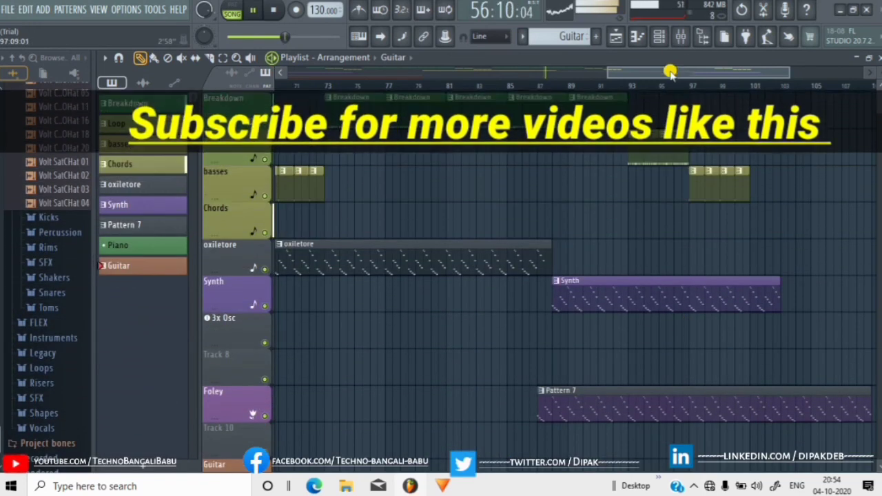
pyautogui.moveTo(579, 71); pyautogui.dragTo(300, 72)
pyautogui.scroll(-6, 372, 83)
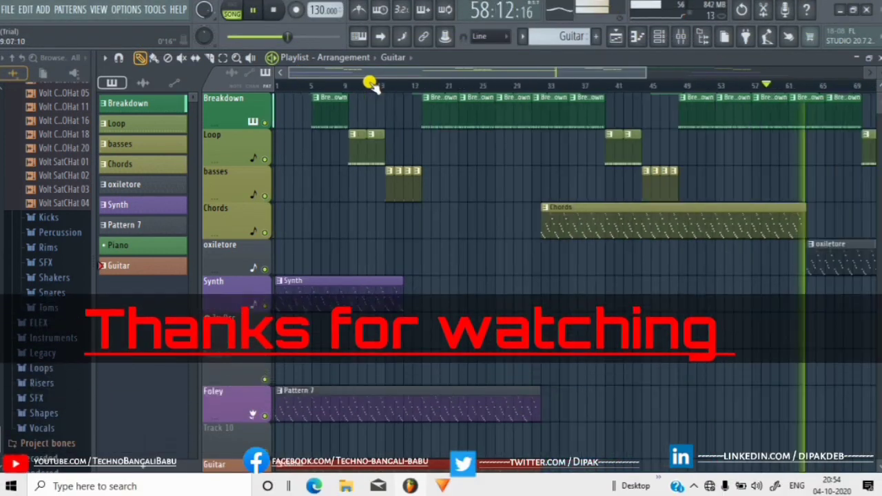
pyautogui.scroll(-1, 490, 97)
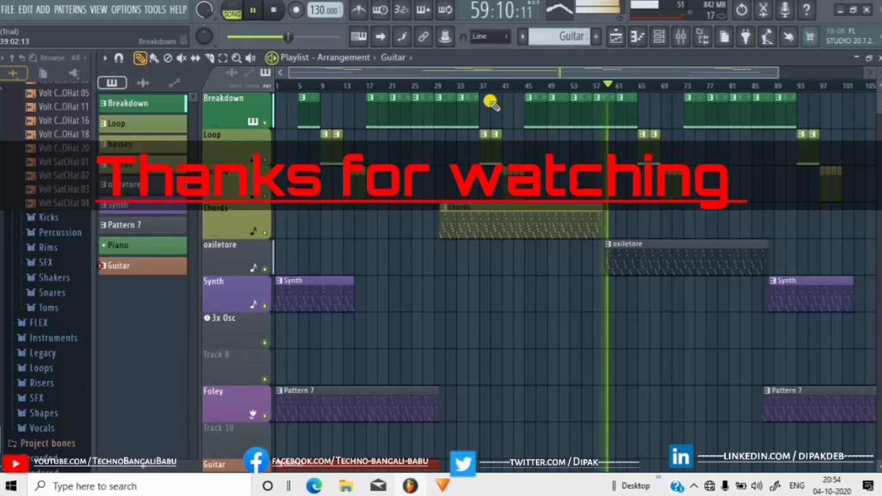
pyautogui.scroll(-1, 499, 85)
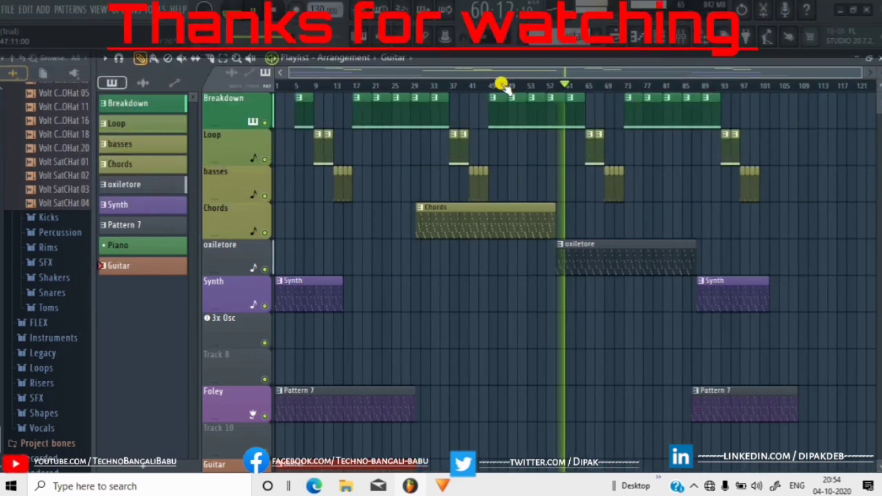